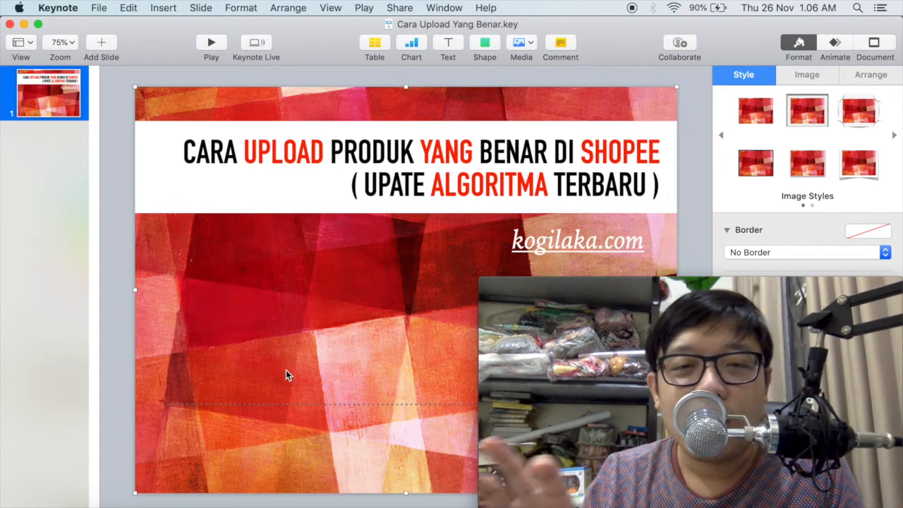
Correct the misspelled word "UPATE" to "UPDATE" in the second line of the slide title
click(390, 194)
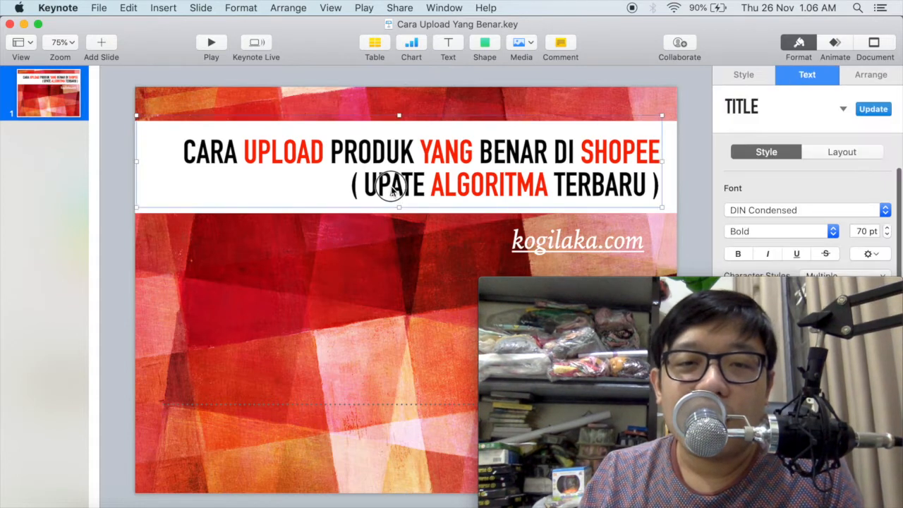
double_click(392, 187)
triple_click(393, 187)
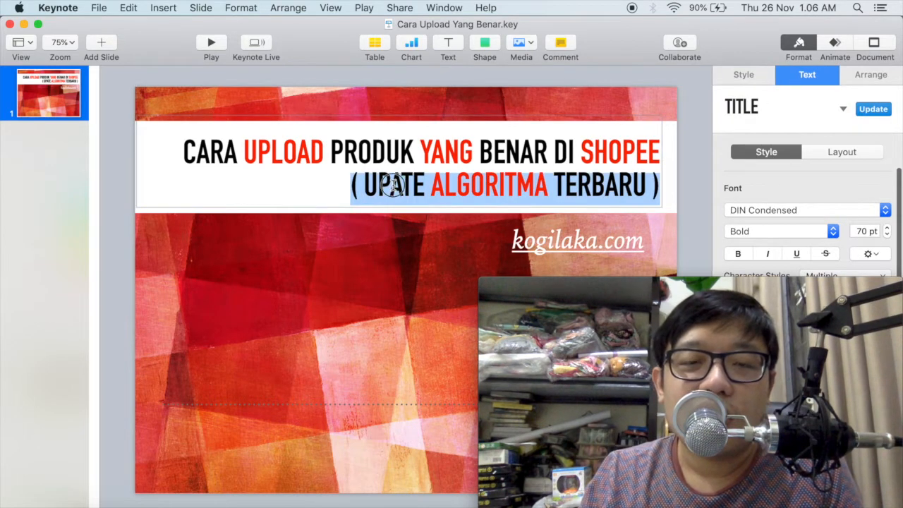
click(390, 186)
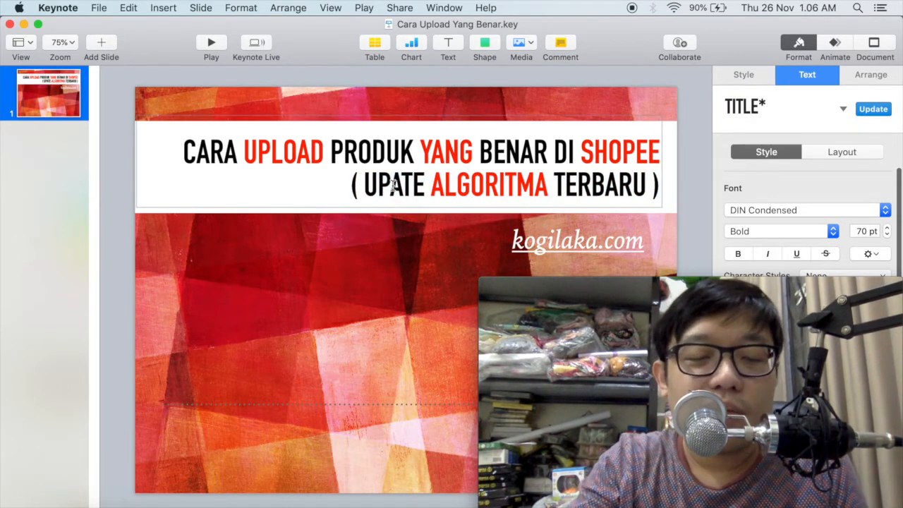
text(D)
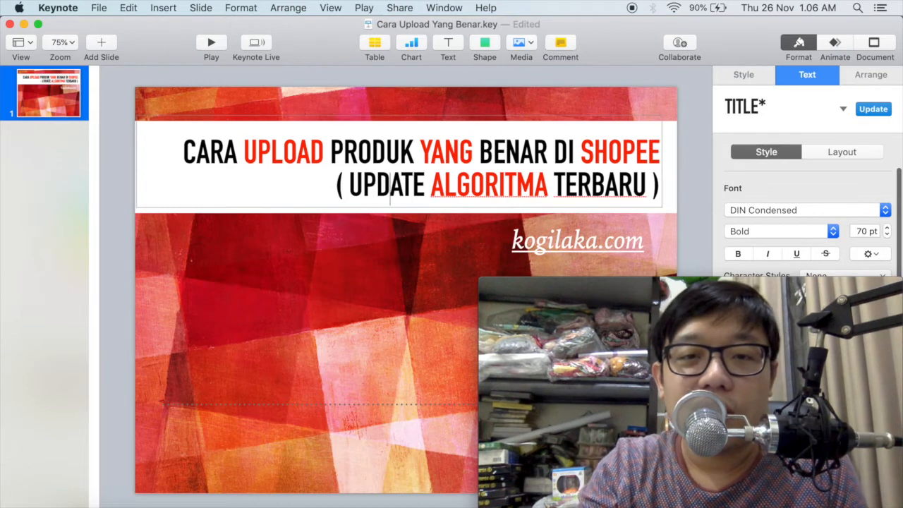
click(380, 231)
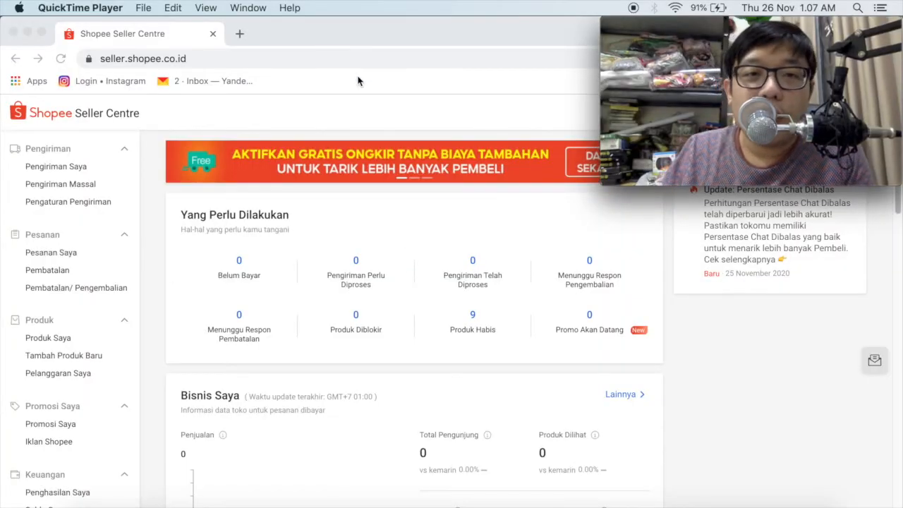
Switch to Chrome and open the Tambah Produk Baru page of the Shopee Seller Centre
click(369, 37)
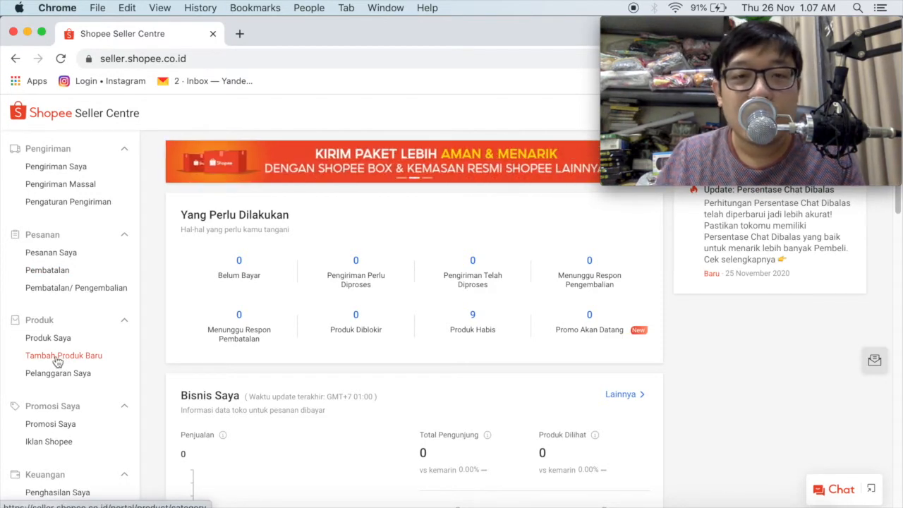
click(87, 356)
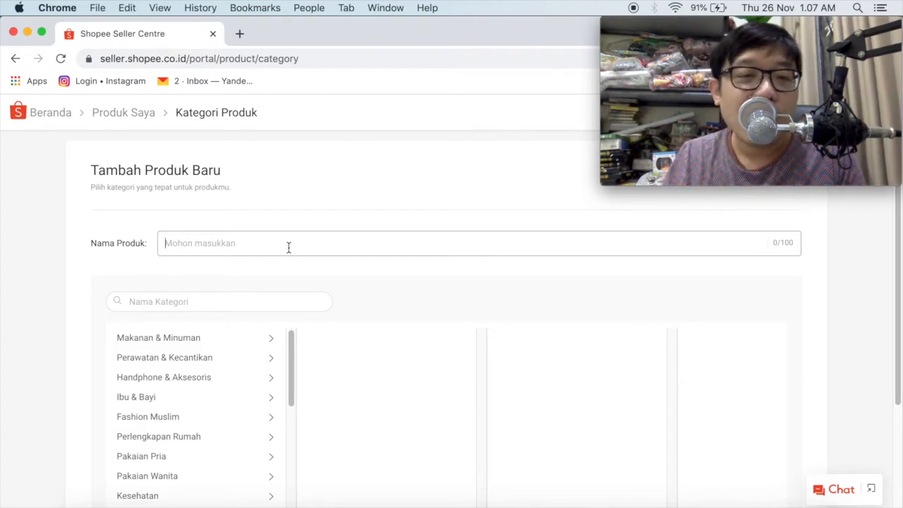
scroll(288, 248, down, 1)
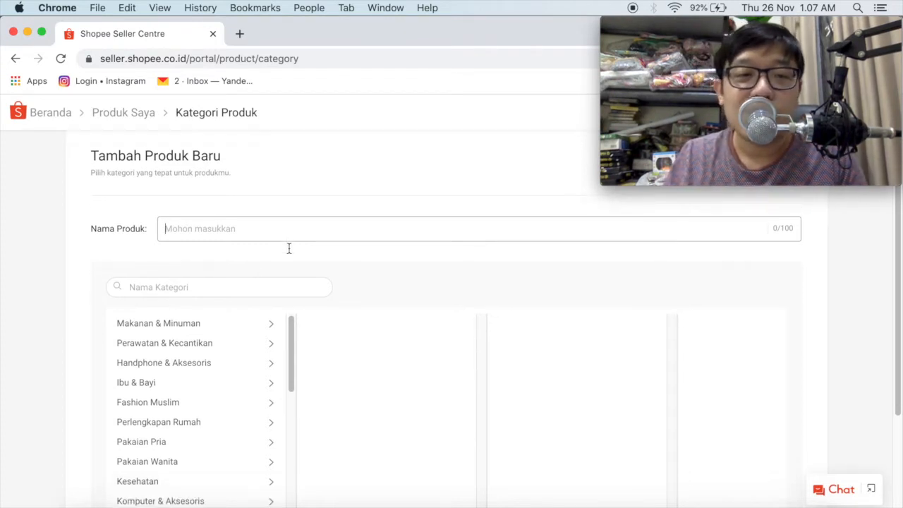
scroll(289, 248, up, 1)
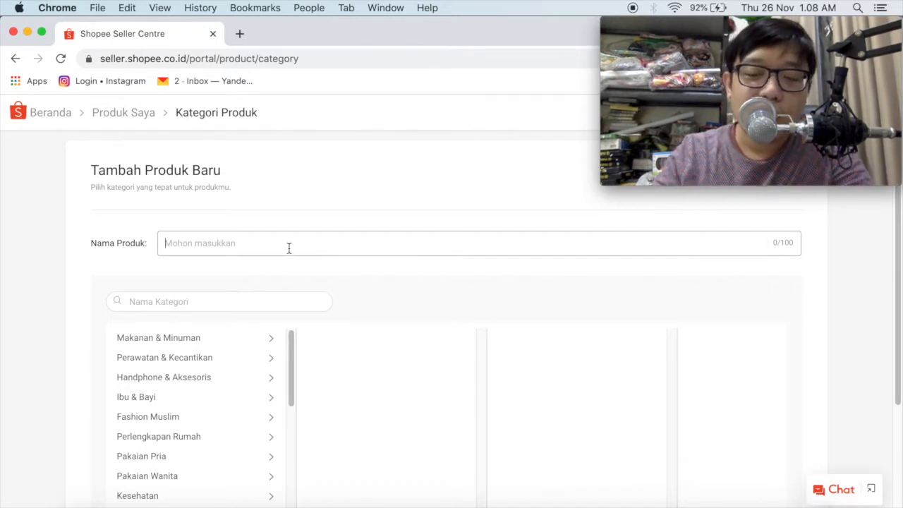
Enter "Celana Panjang Jins Pria Dewasa Warna Biru Tua" as the product name
text(M)
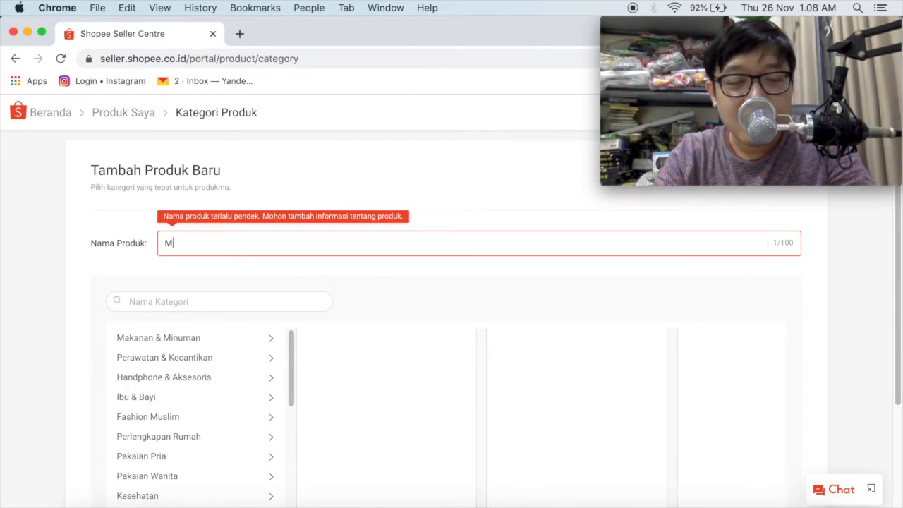
key(BackSpace)
text(Celana Pan)
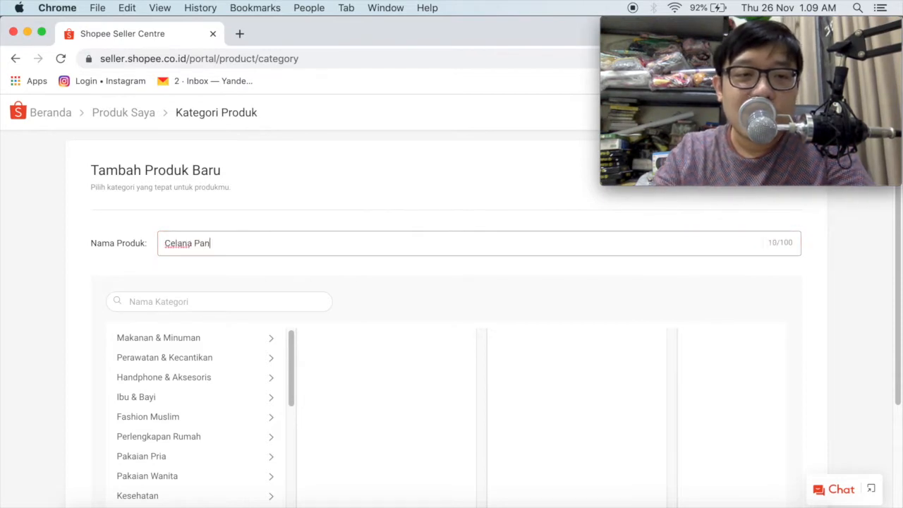
text(jang Jins Je)
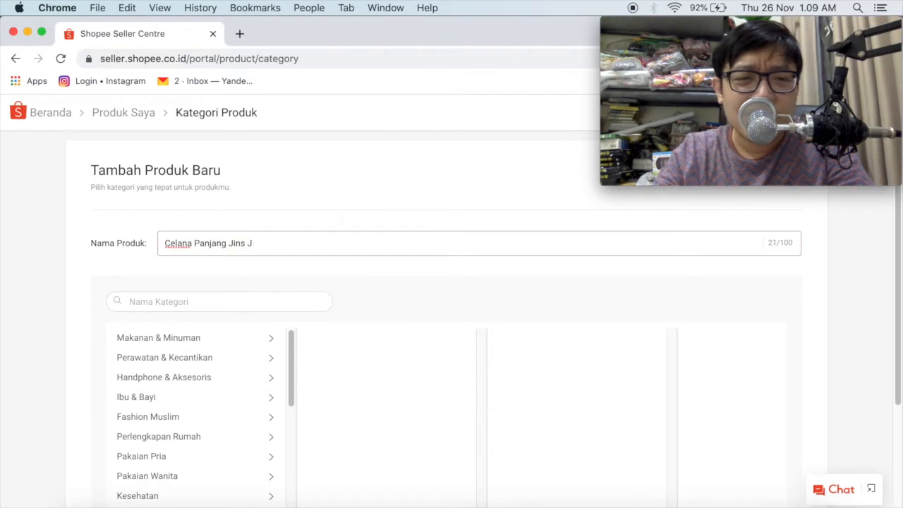
key(BackSpace)
key(BackSpace)
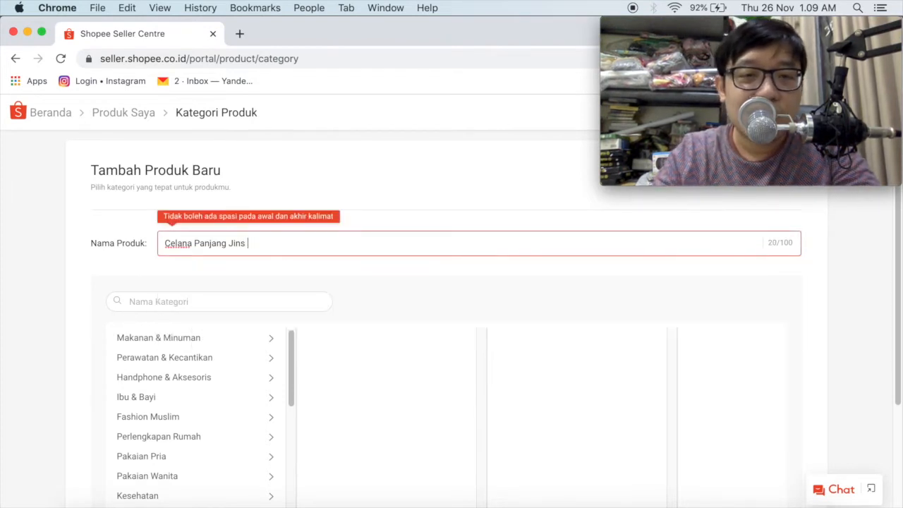
text(Pria Dewasa )
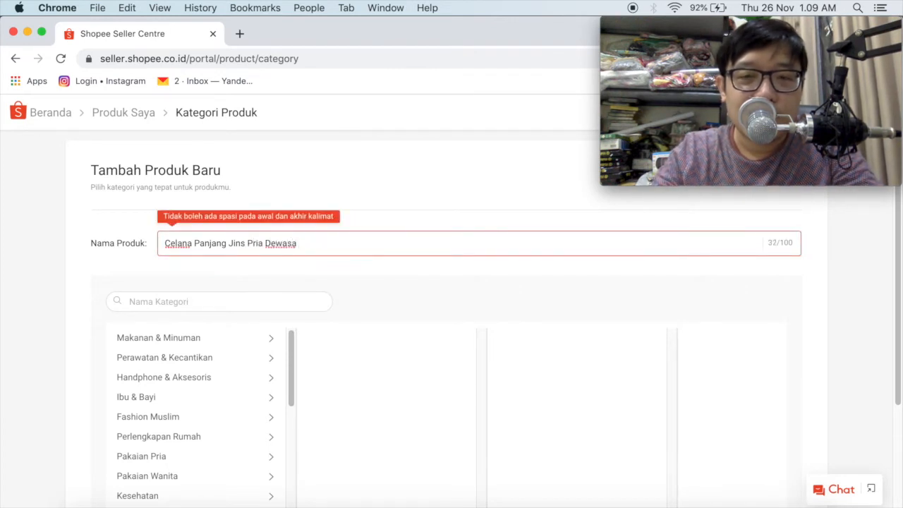
text(Warna Biru Tua)
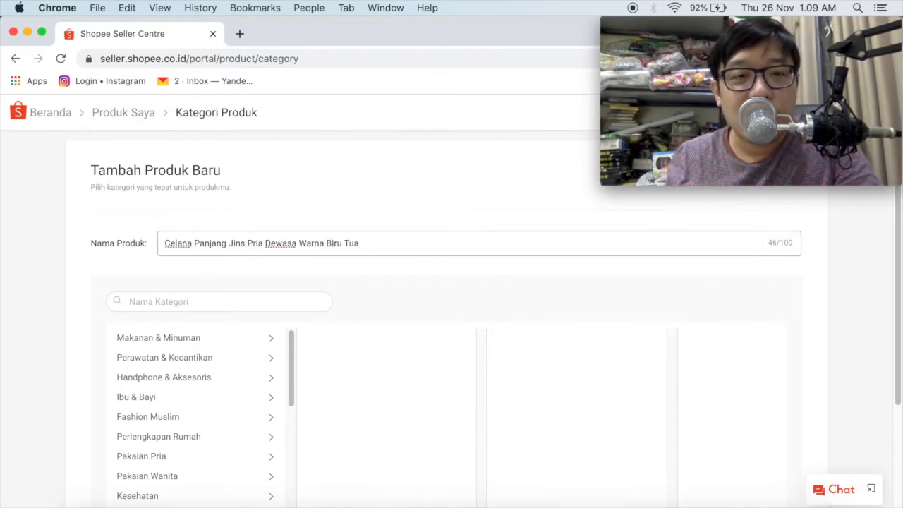
drag(194, 247, 167, 244)
key(Down)
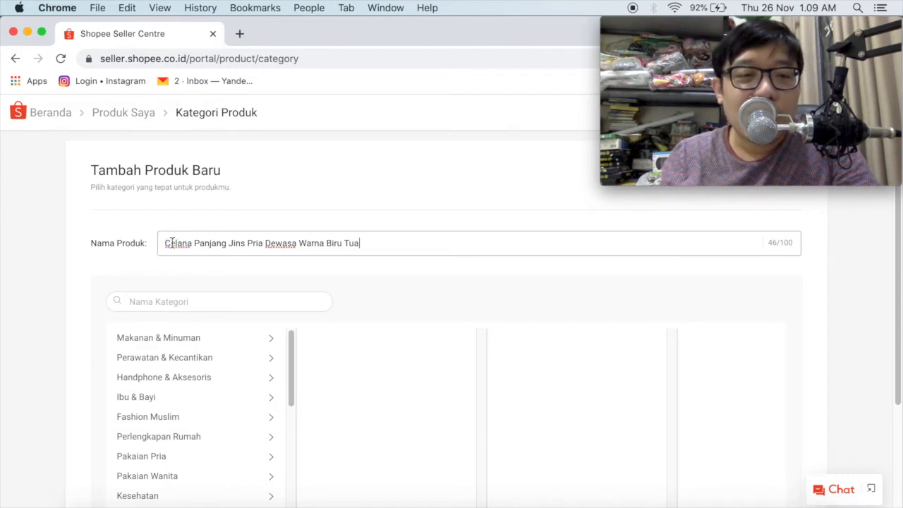
click(194, 244)
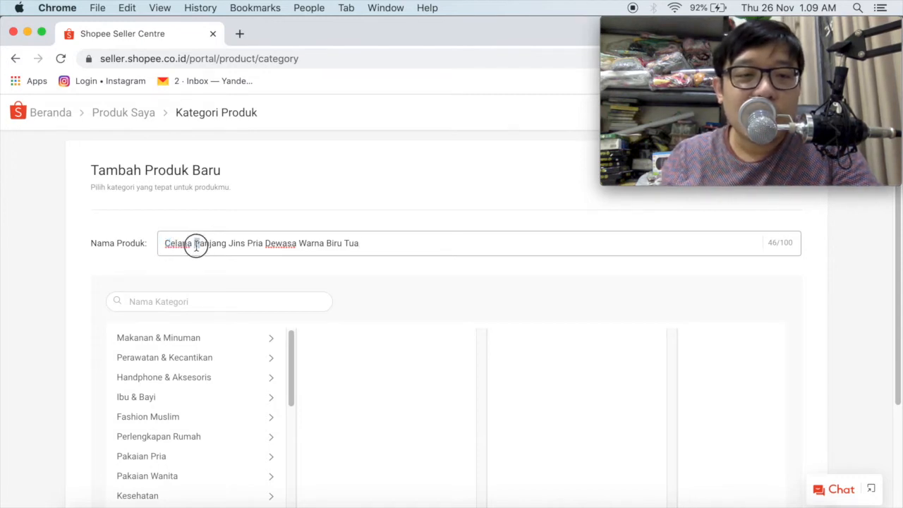
drag(166, 244, 191, 248)
click(164, 245)
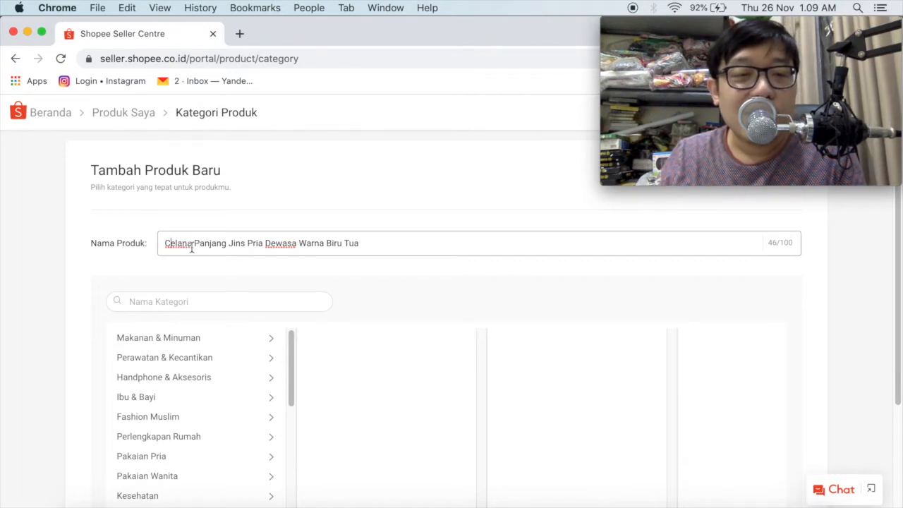
drag(191, 247, 157, 245)
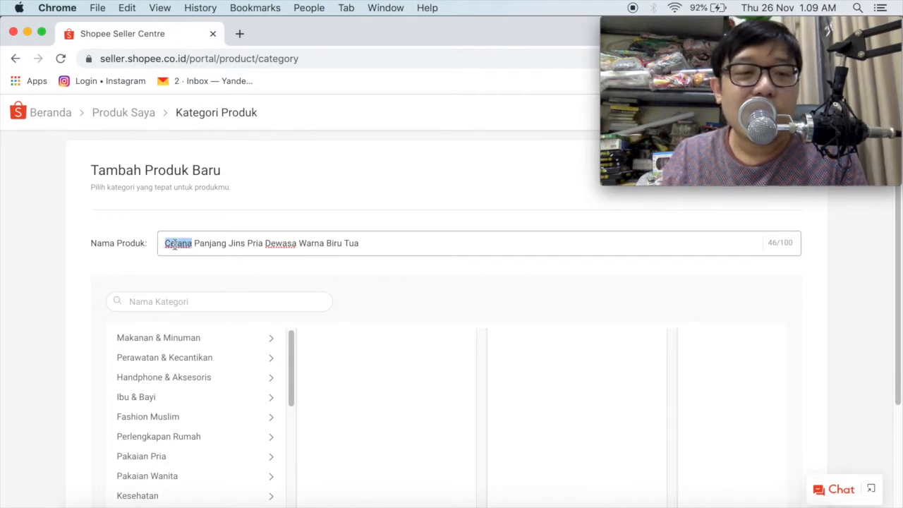
click(178, 244)
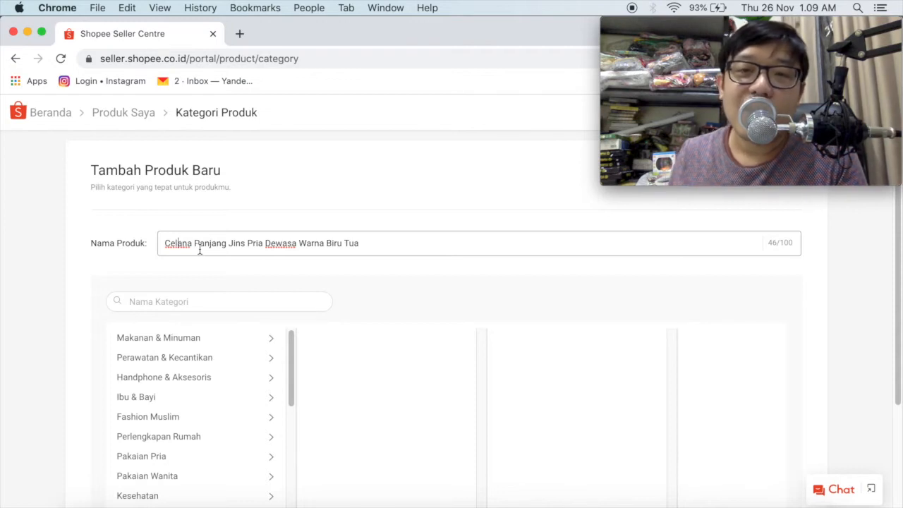
drag(193, 244, 162, 246)
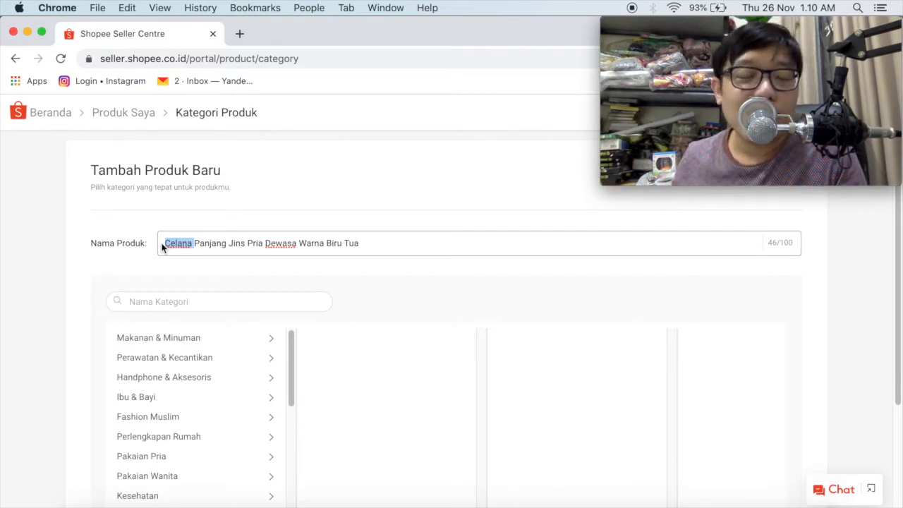
click(202, 244)
double_click(231, 244)
click(232, 244)
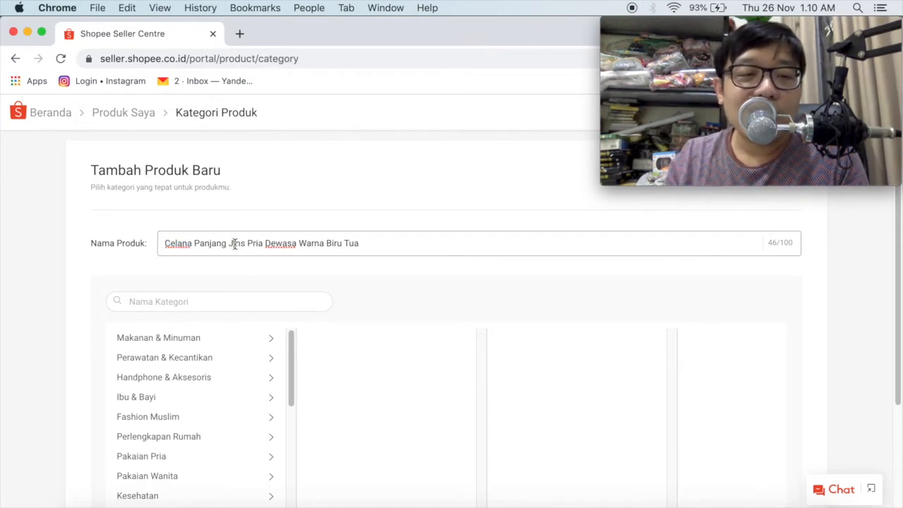
Add the brand word "Lea" before "Celana" at the start of the product name
click(244, 240)
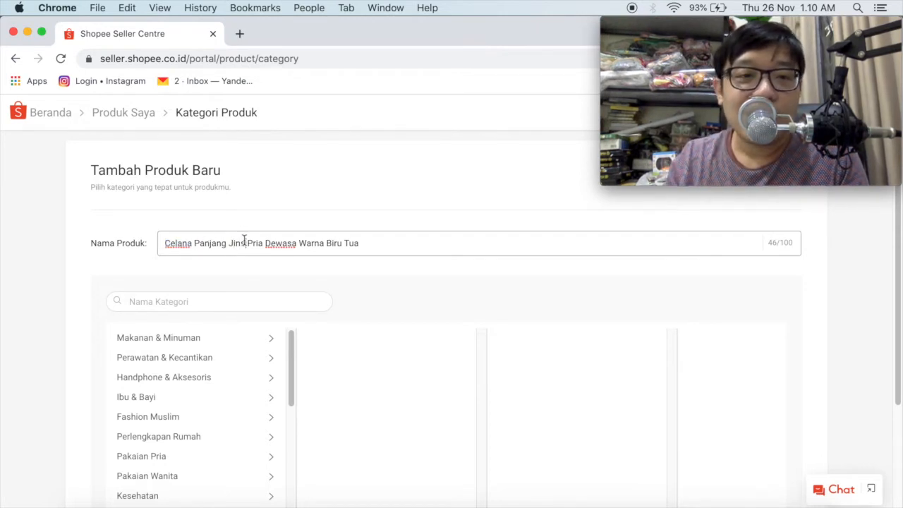
click(167, 244)
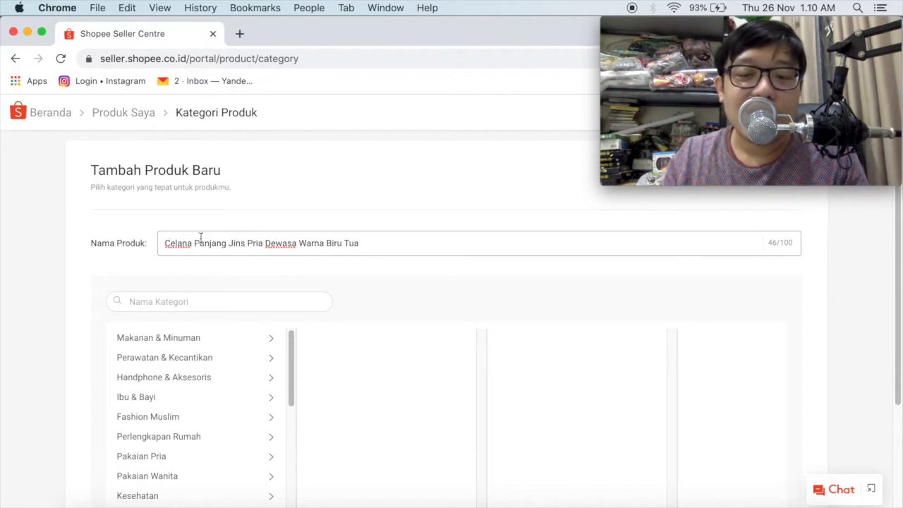
text(Lea)
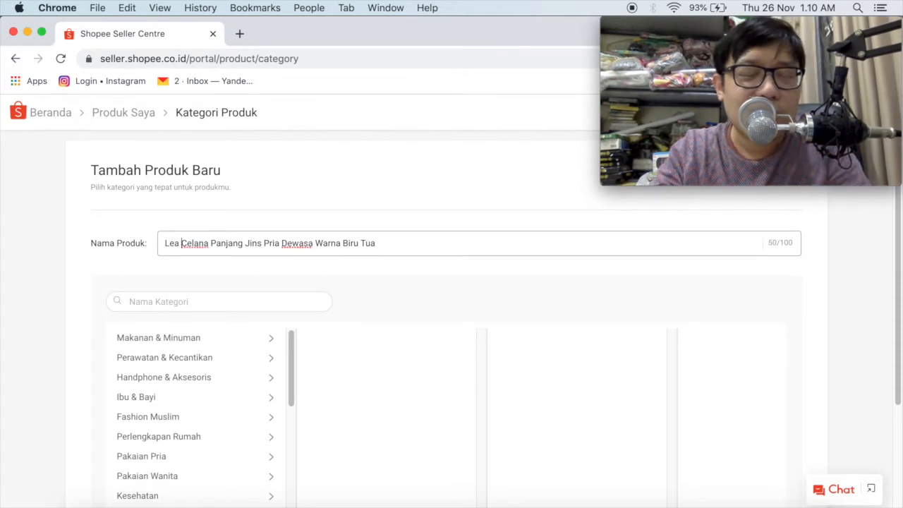
drag(178, 244, 392, 244)
click(182, 244)
click(183, 243)
click(408, 245)
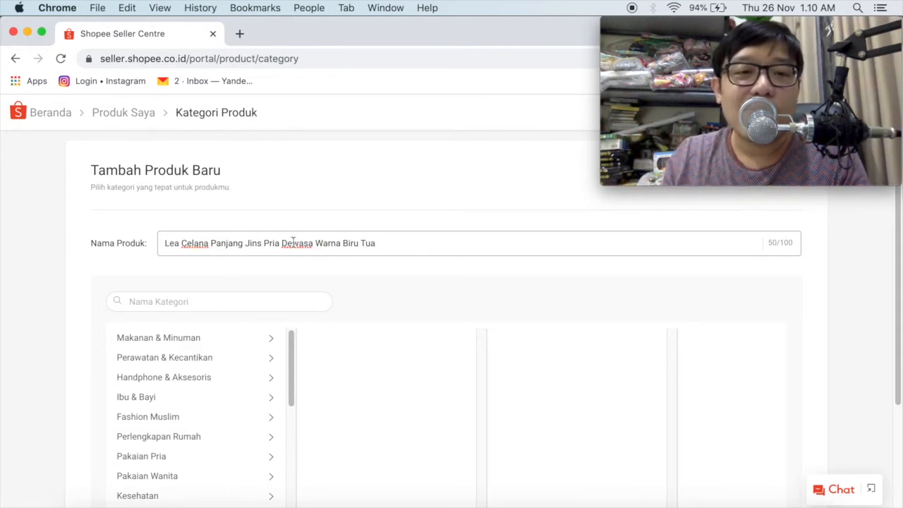
double_click(251, 243)
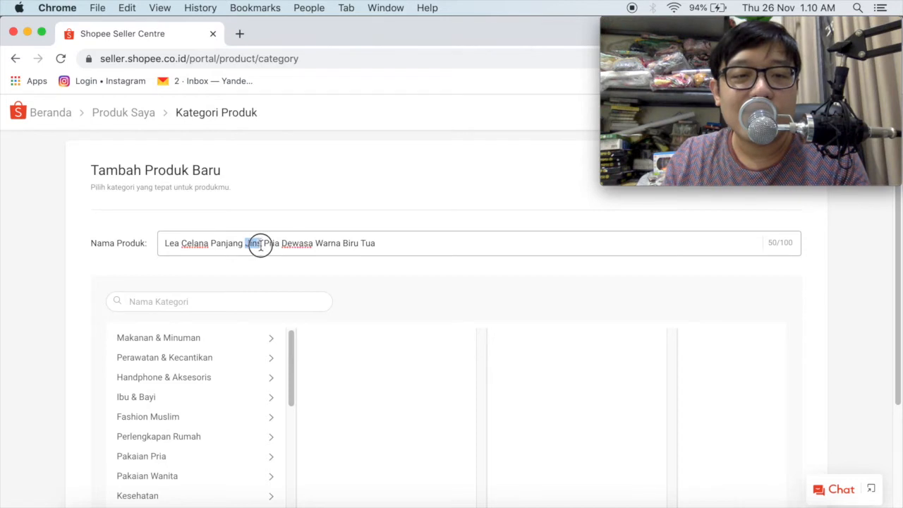
click(265, 244)
drag(270, 244, 386, 244)
click(317, 247)
Append "Bukan Celana Pendek / Kaos / Jas" after "Biru Tua" in the product name
click(346, 245)
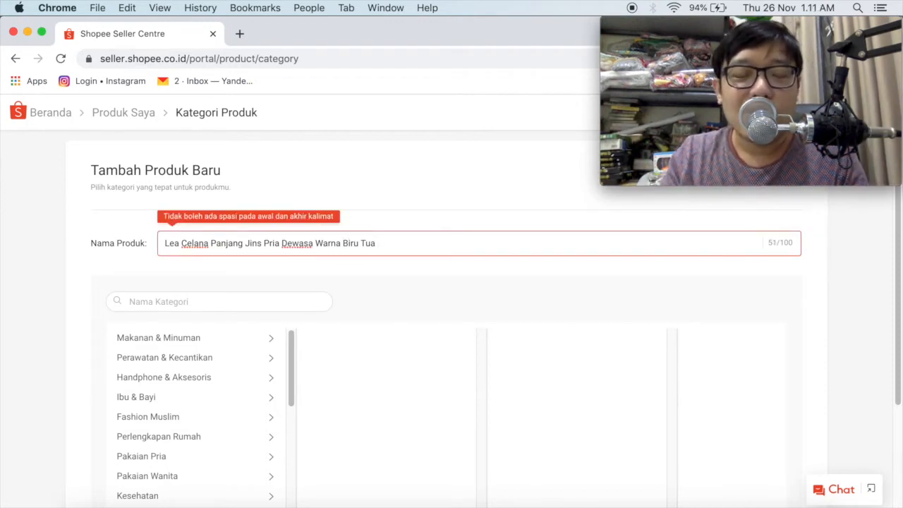
text(B)
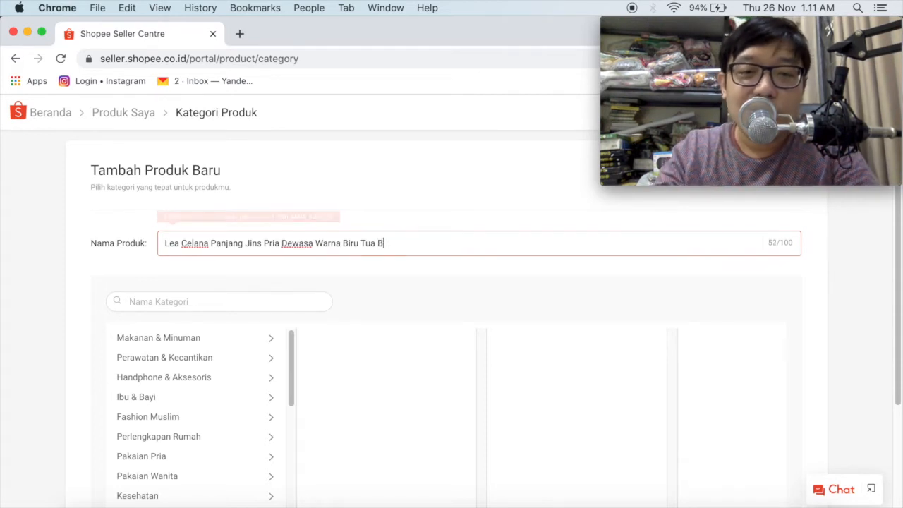
text(ukan Celana Pde)
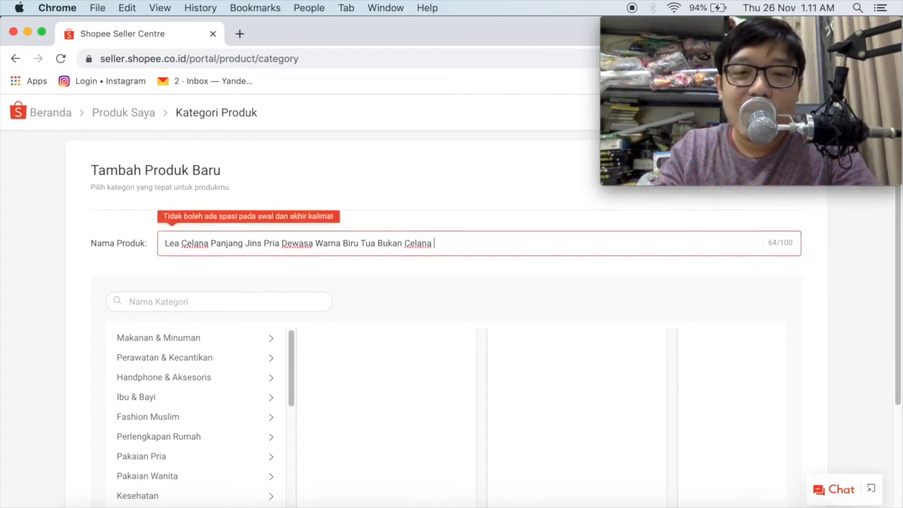
key(BackSpace)
text(endkek )
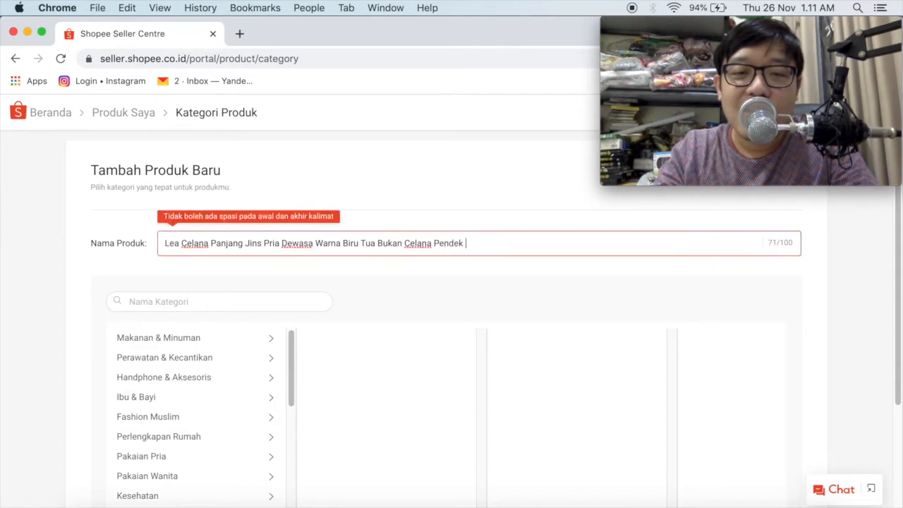
text(/ Kaos / )
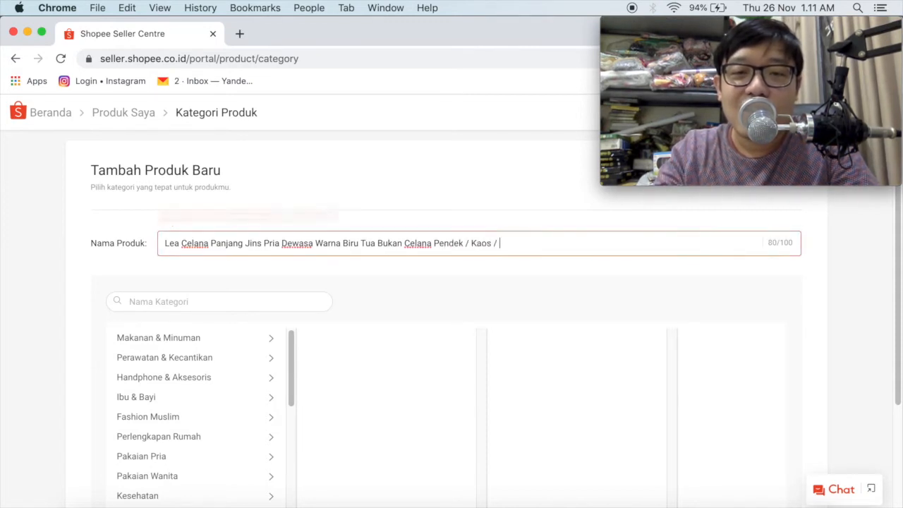
text(Jas)
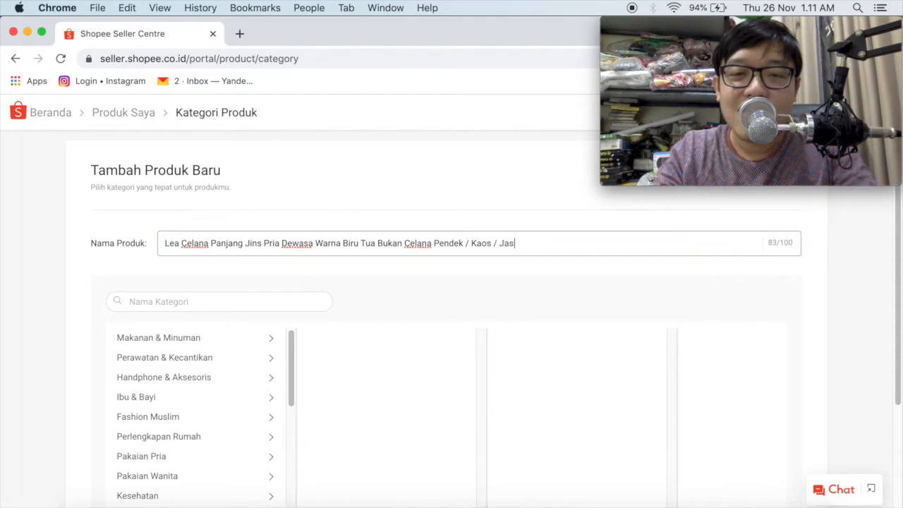
double_click(381, 243)
drag(424, 248, 528, 244)
click(526, 244)
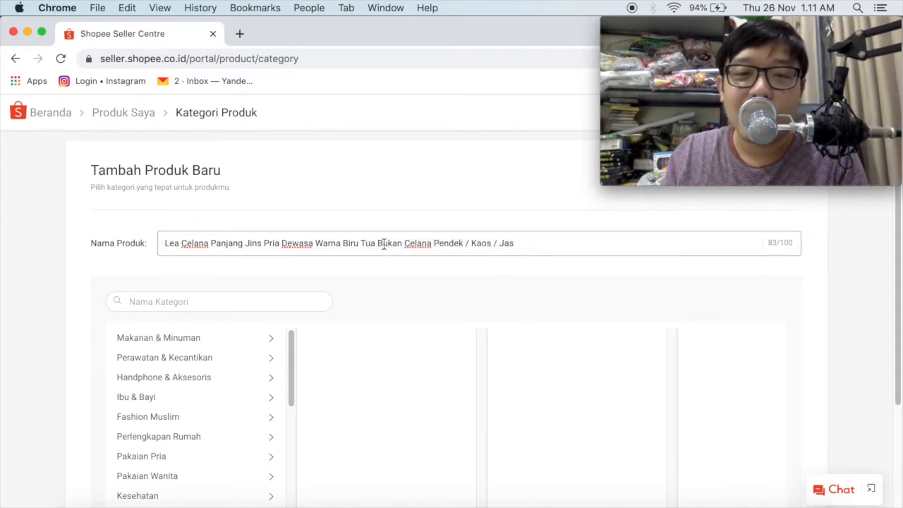
drag(377, 244, 528, 249)
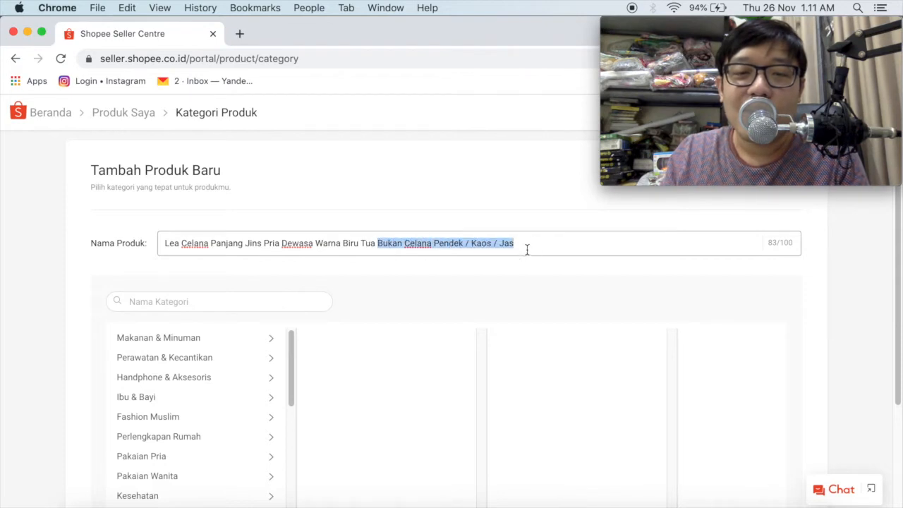
click(530, 246)
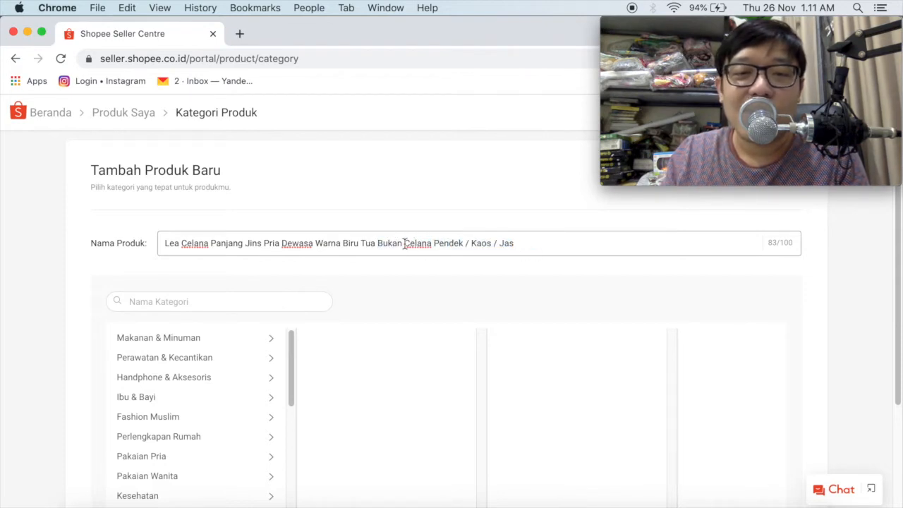
drag(408, 244, 517, 242)
click(518, 243)
drag(379, 244, 534, 252)
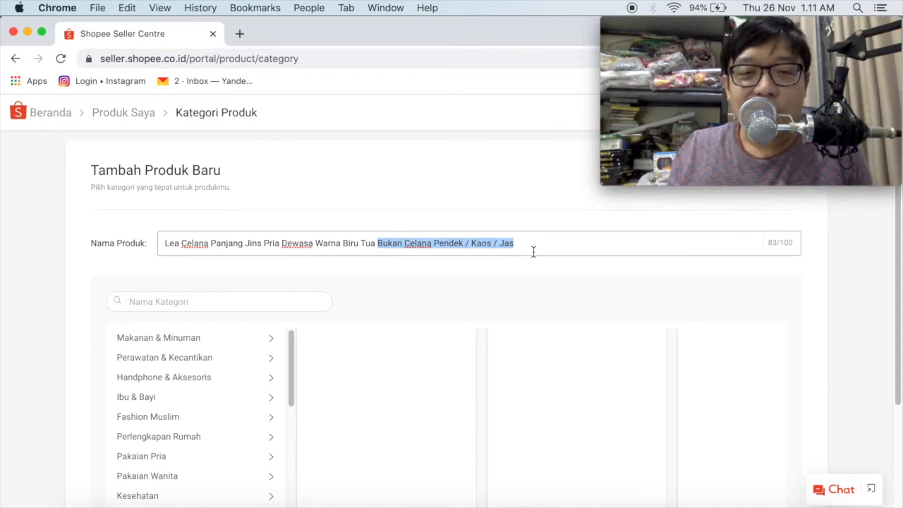
click(502, 244)
double_click(482, 244)
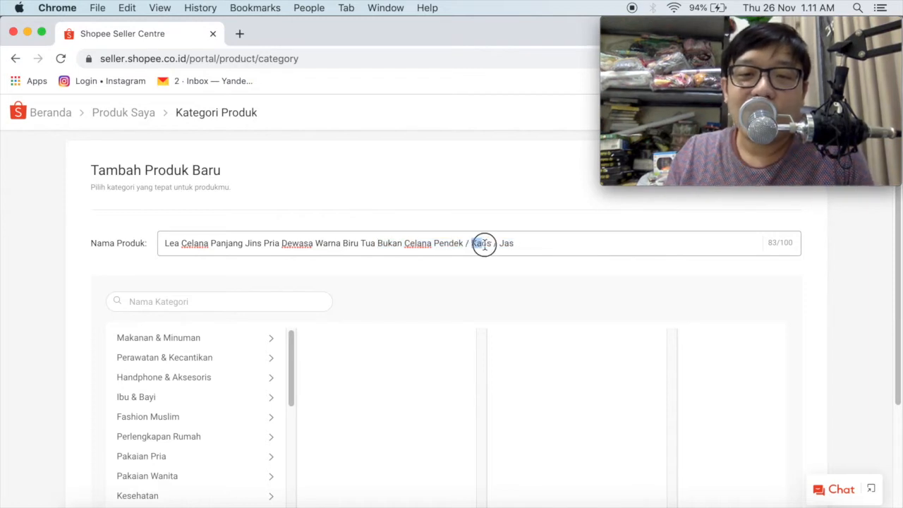
drag(380, 244, 538, 250)
click(449, 244)
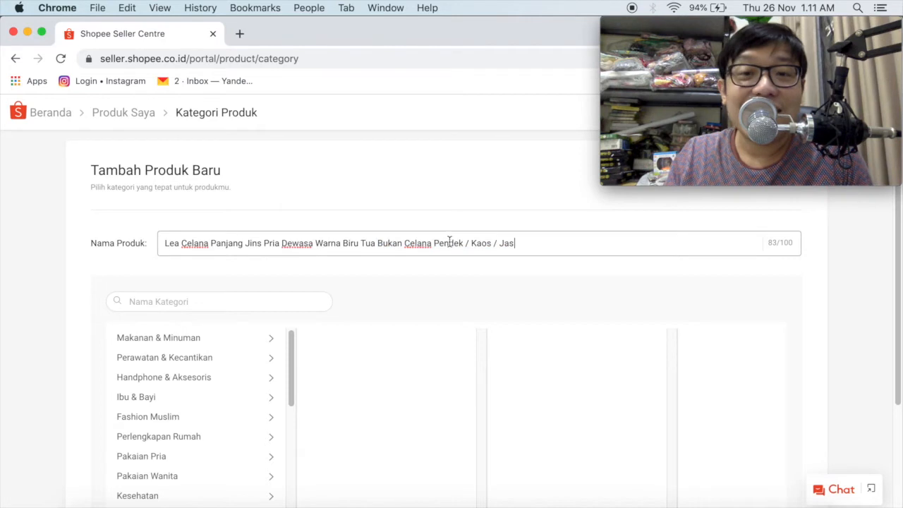
triple_click(443, 243)
click(457, 243)
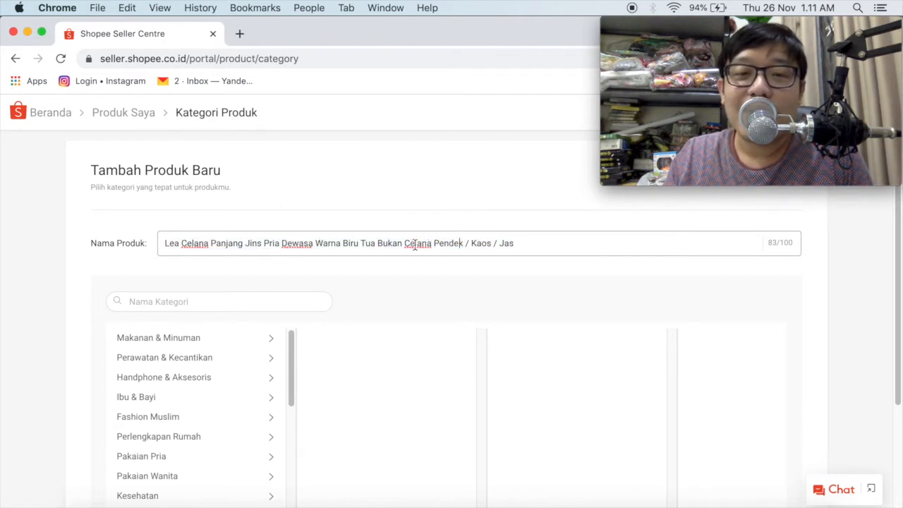
click(434, 244)
drag(433, 245, 528, 247)
click(528, 248)
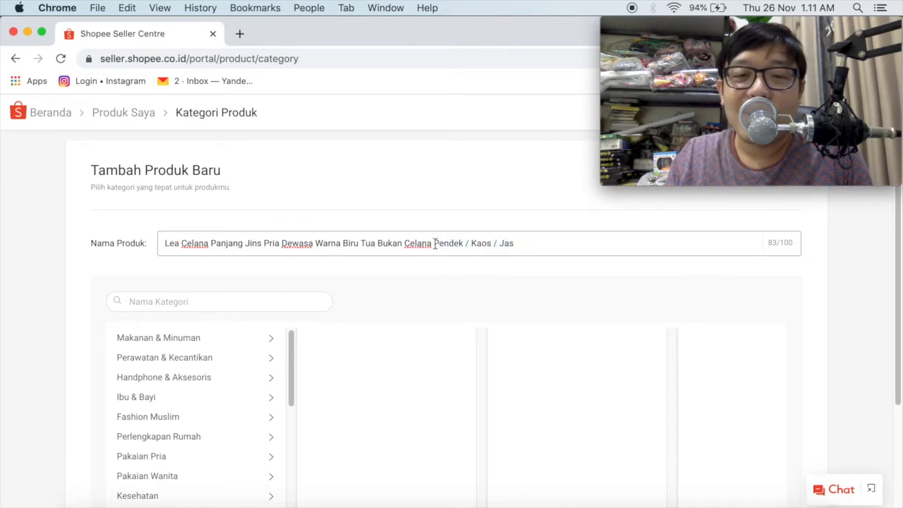
drag(435, 244, 528, 248)
click(534, 245)
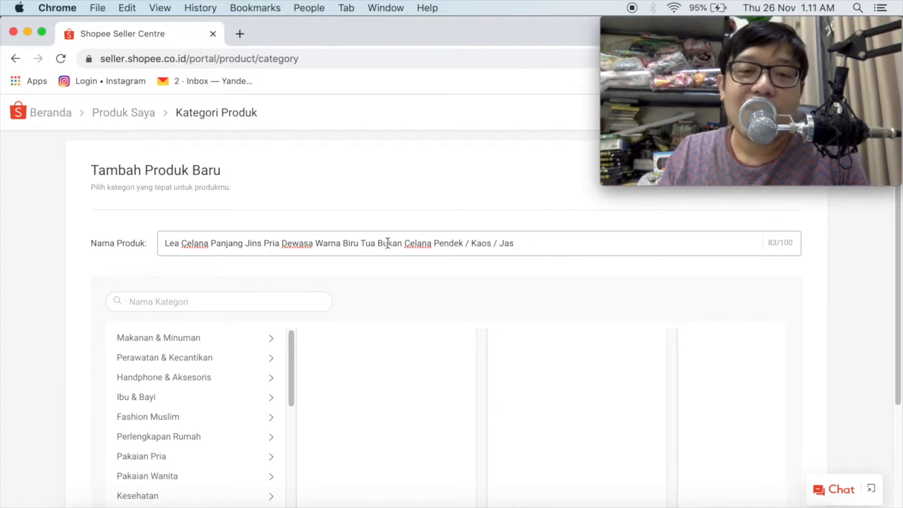
Delete the phrase "Bukan Celana Pendek / Kaos / Jas" from the end of the product name
drag(378, 244, 535, 240)
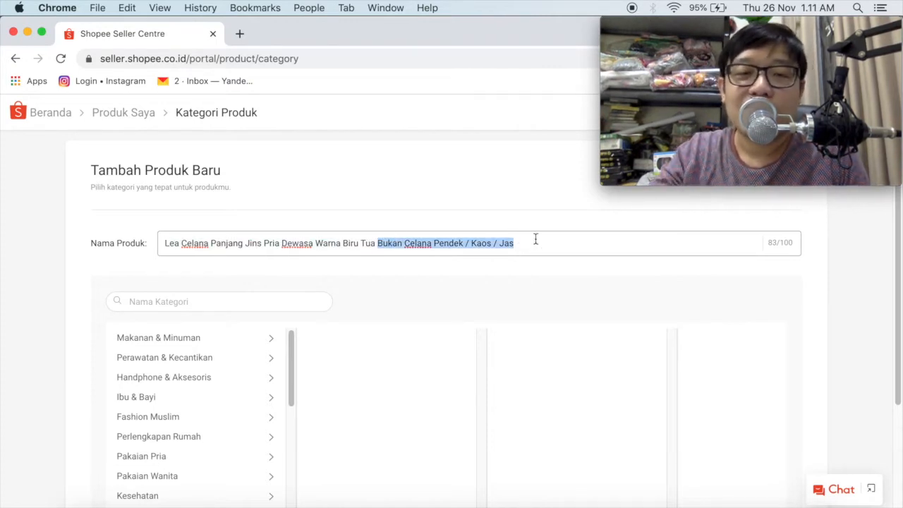
key(BackSpace)
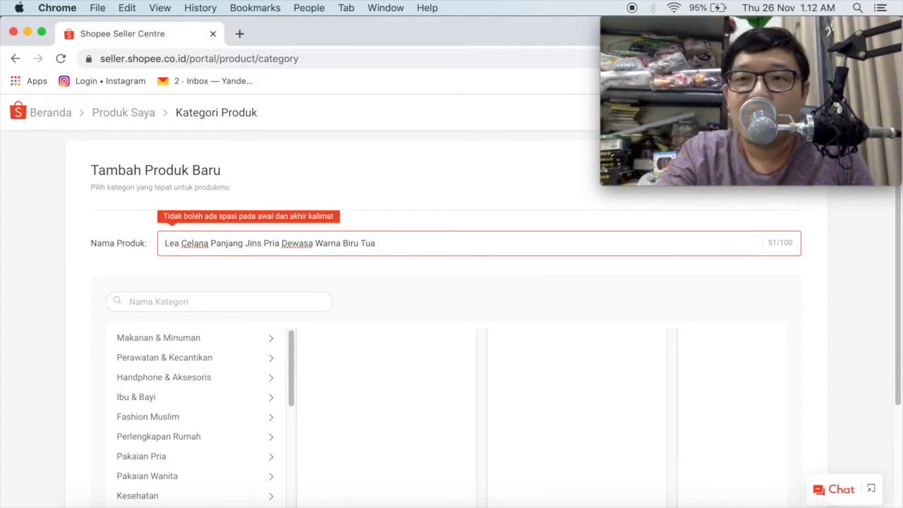
Choose Pakaian Pria > Celana Panjang > Jogger as the product category and try to continue to the product details
scroll(369, 282, down, 3)
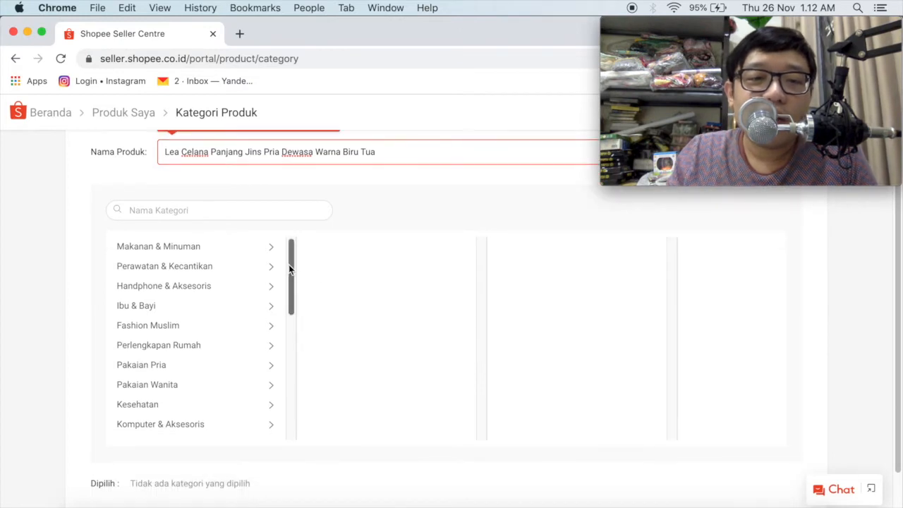
drag(292, 271, 288, 269)
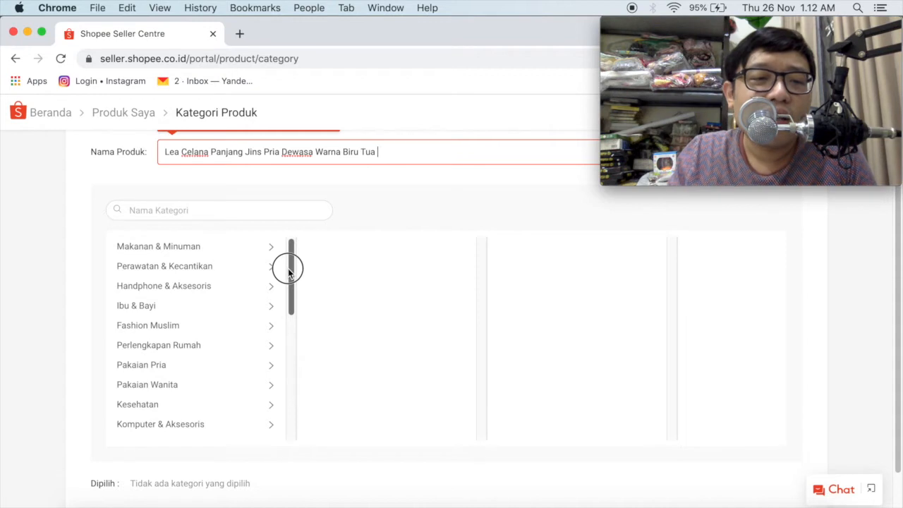
scroll(288, 268, down, 2)
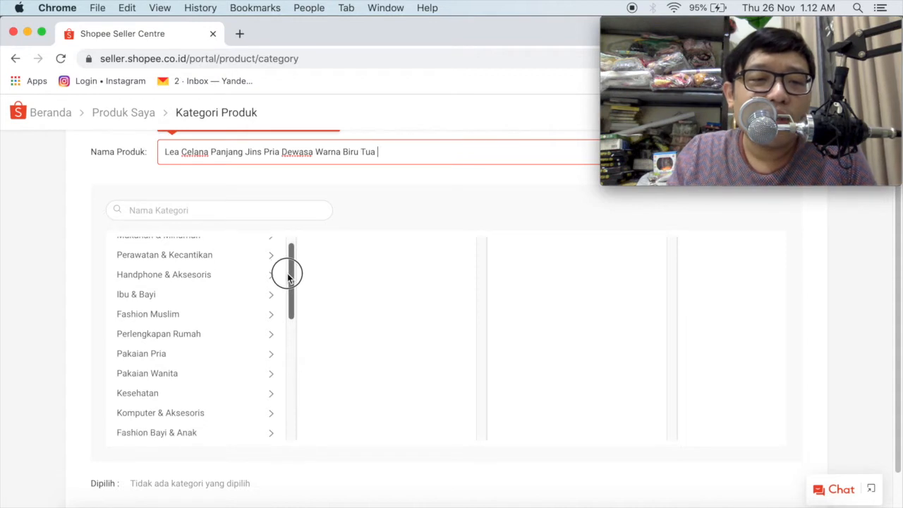
click(185, 354)
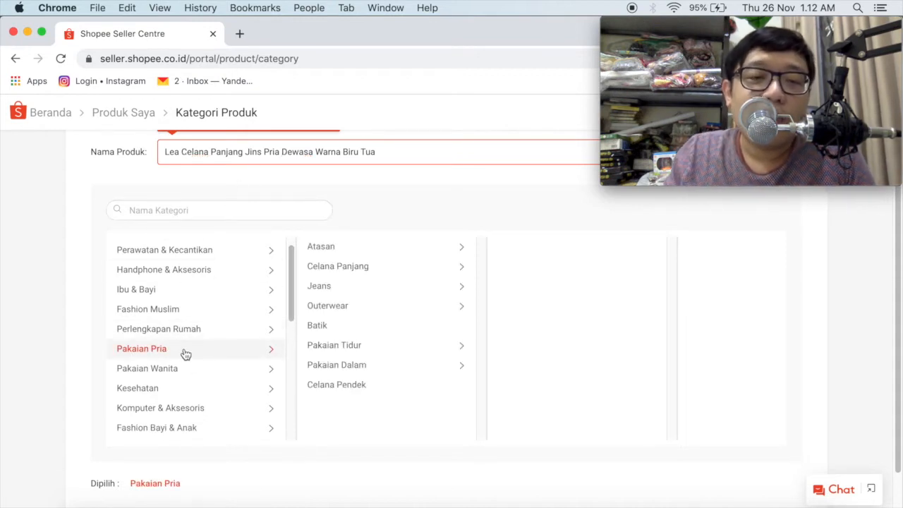
click(363, 267)
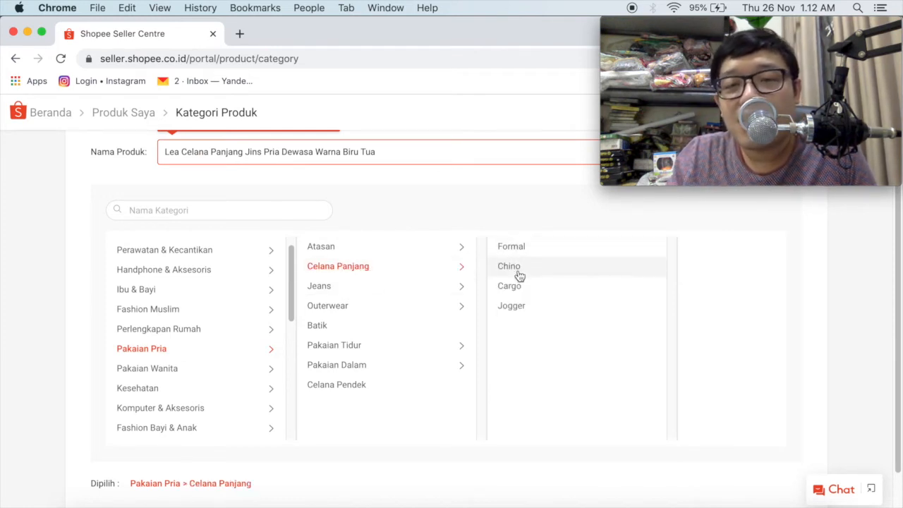
click(373, 292)
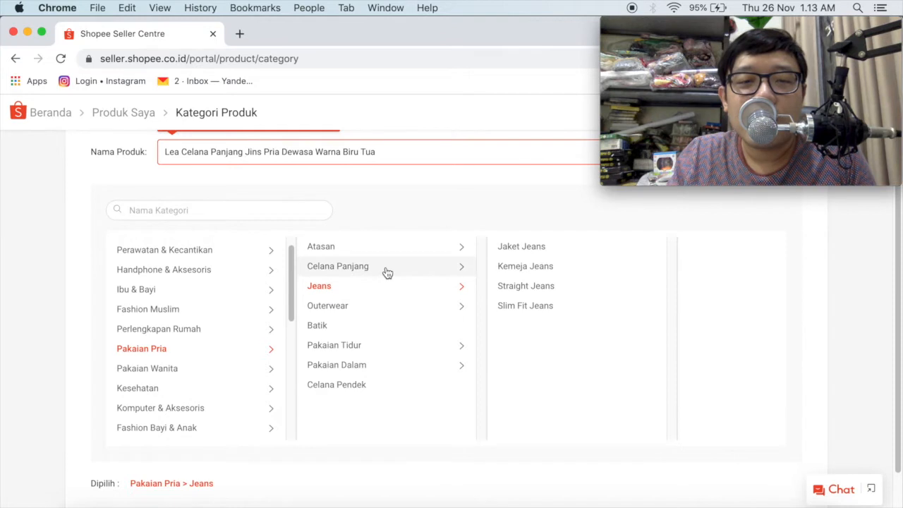
click(387, 273)
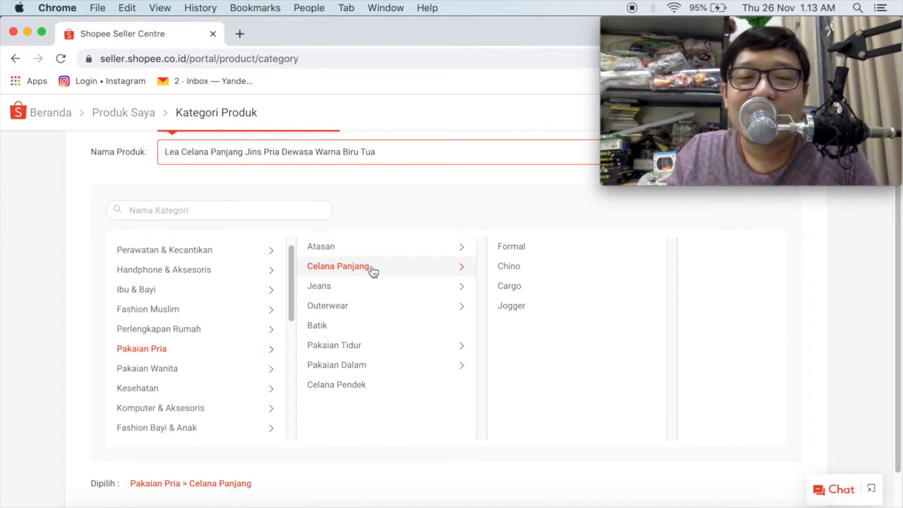
click(519, 307)
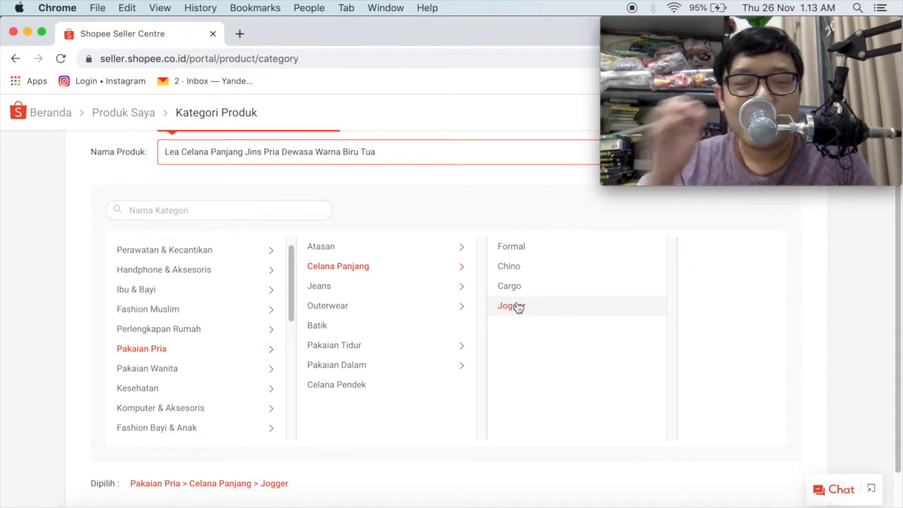
scroll(519, 308, down, 2)
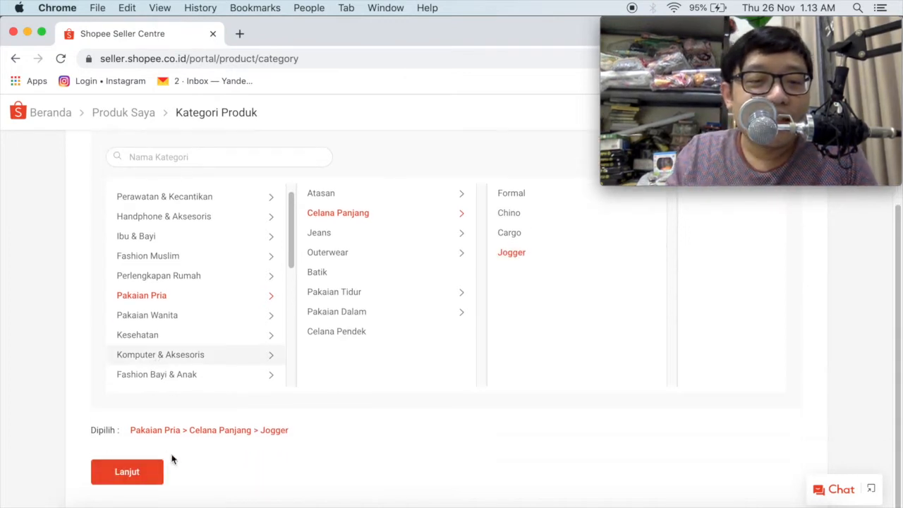
click(139, 476)
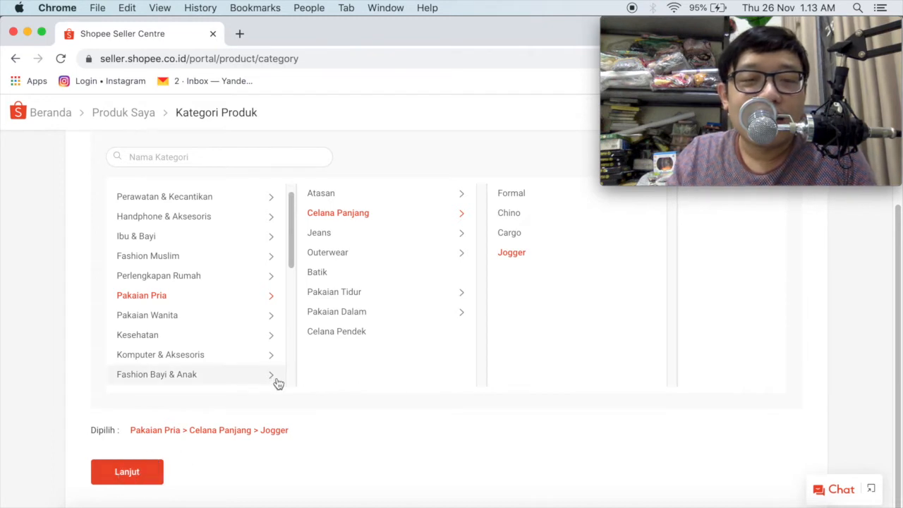
Remove the trailing space after "Biru Tua" in the product name and continue to the product details form
scroll(268, 379, up, 1)
scroll(880, 402, up, 1)
scroll(880, 403, up, 4)
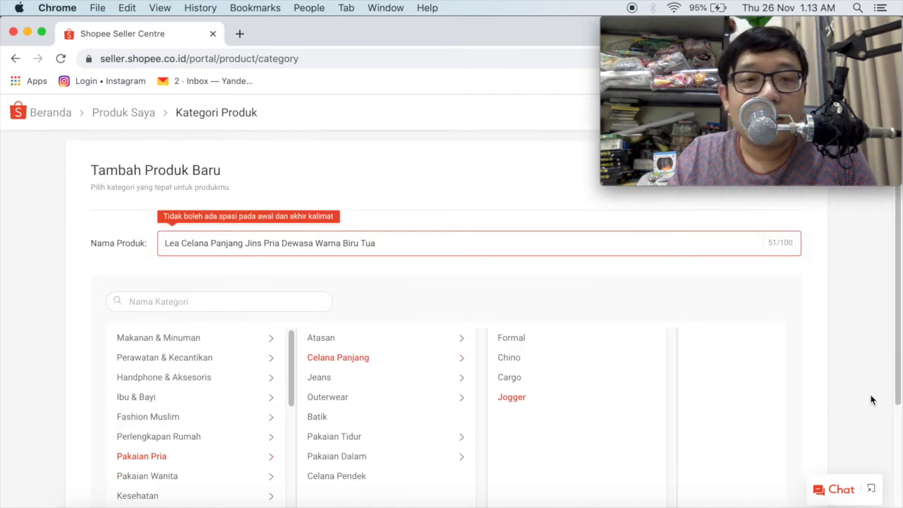
click(164, 244)
click(153, 245)
click(400, 240)
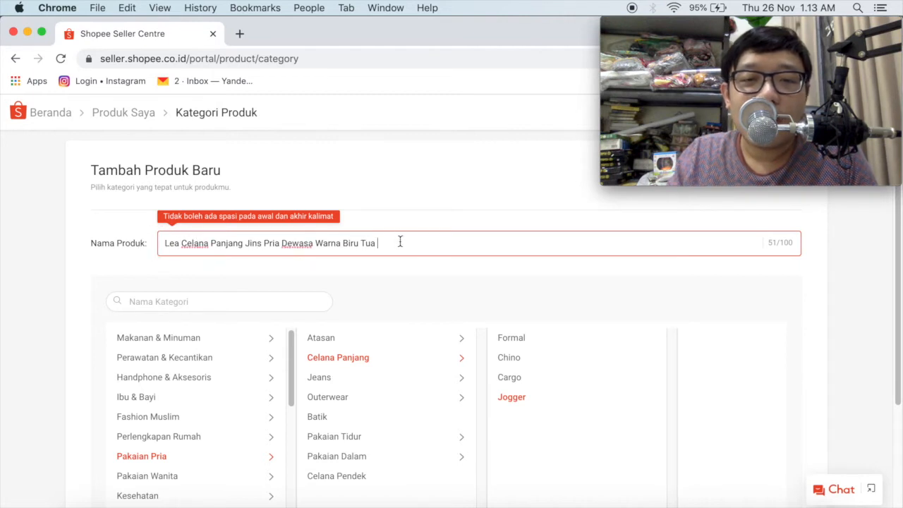
key(BackSpace)
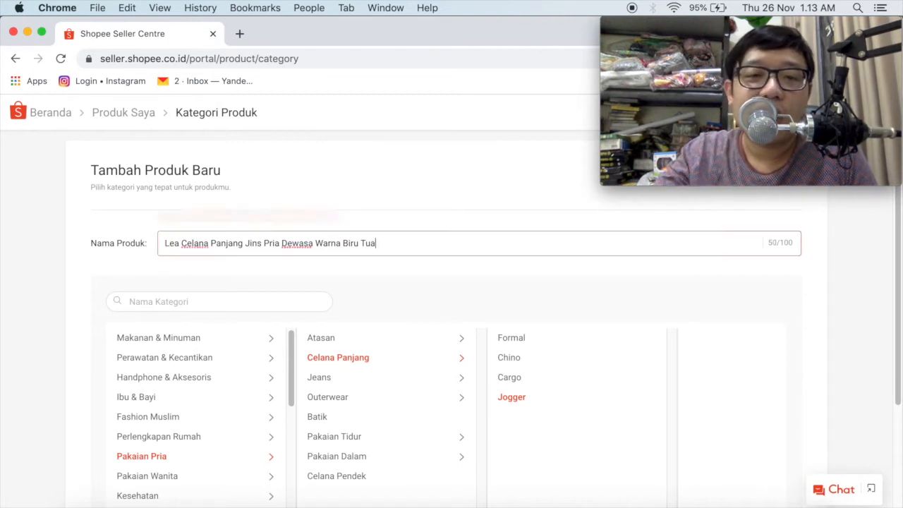
click(326, 280)
scroll(326, 280, down, 2)
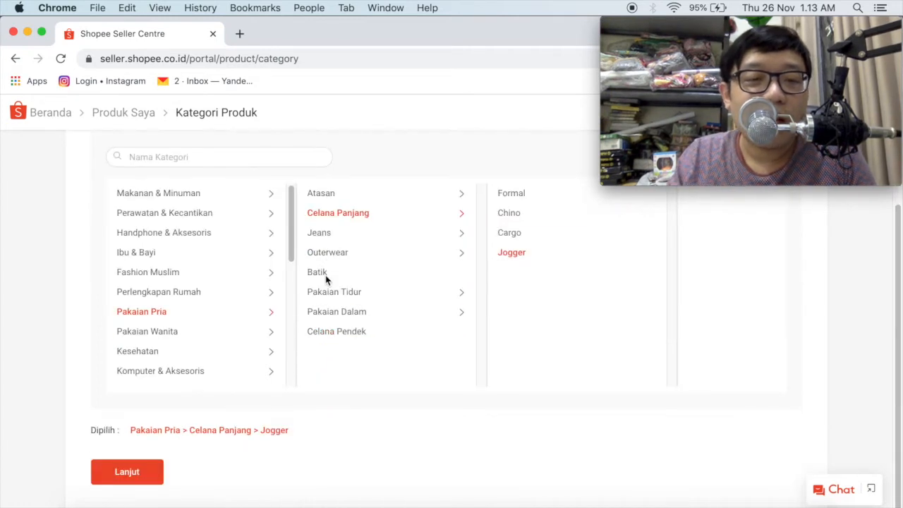
click(138, 474)
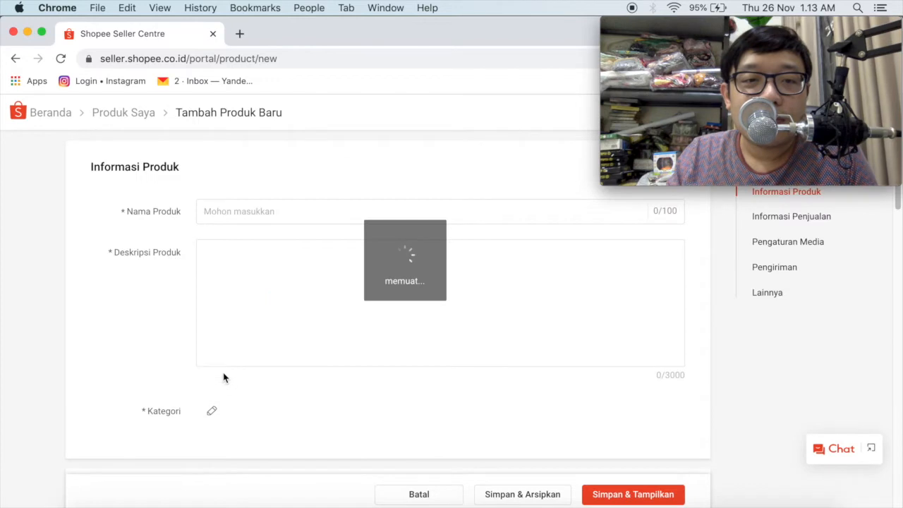
Begin the product description with the line "Ukuran :" followed by a blank line
click(266, 277)
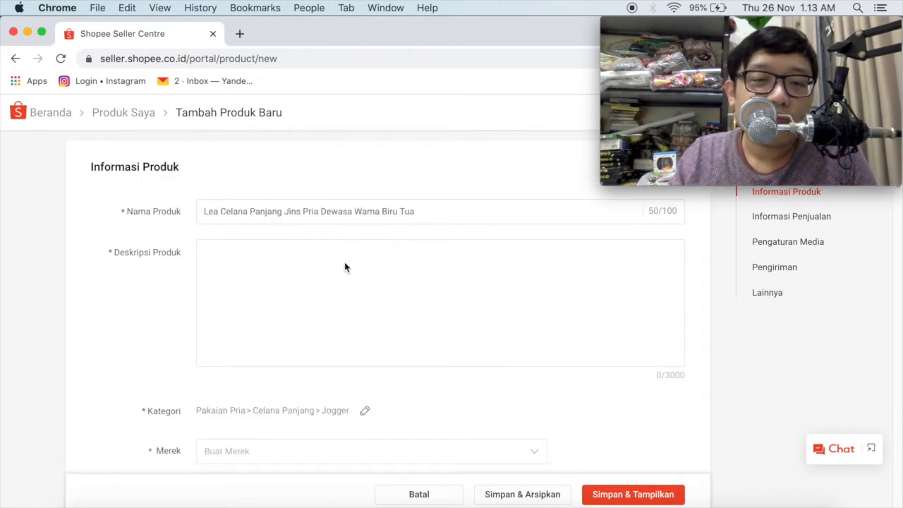
click(387, 284)
scroll(247, 251, down, 1)
scroll(242, 258, up, 1)
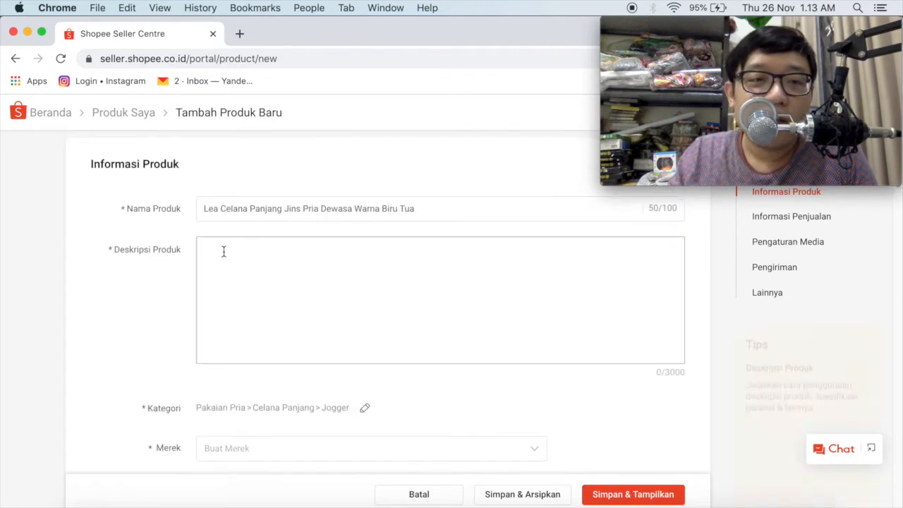
click(260, 252)
click(264, 267)
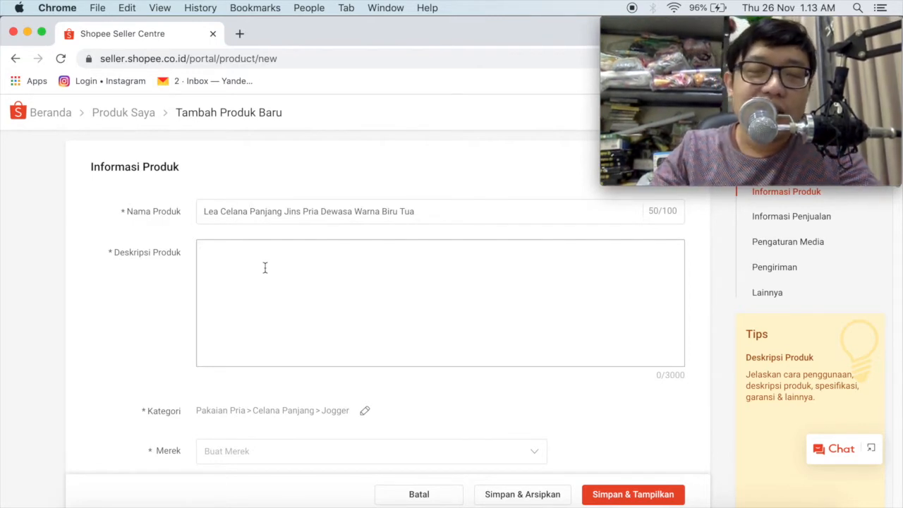
text(Ukuran :)
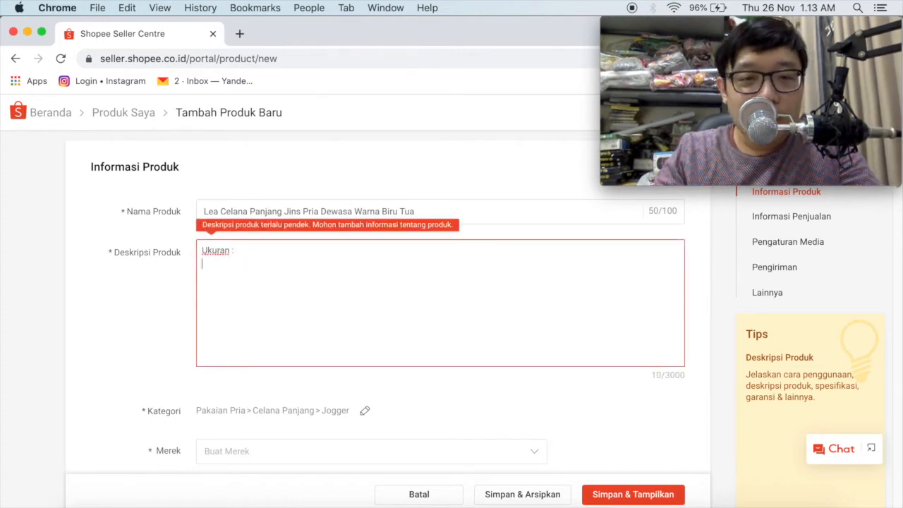
key(Return)
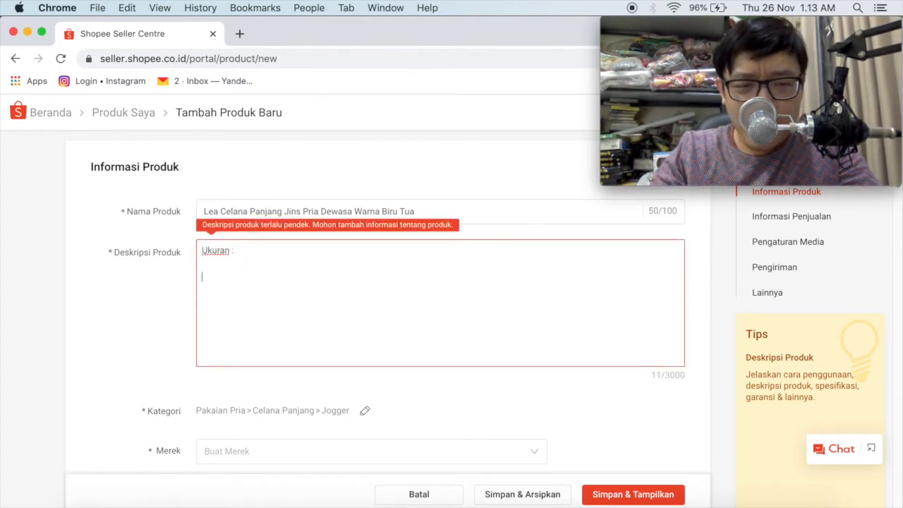
Add the lines "Bahan :" and "Motif :" to the product description, followed by a blank line
text(BAhan)
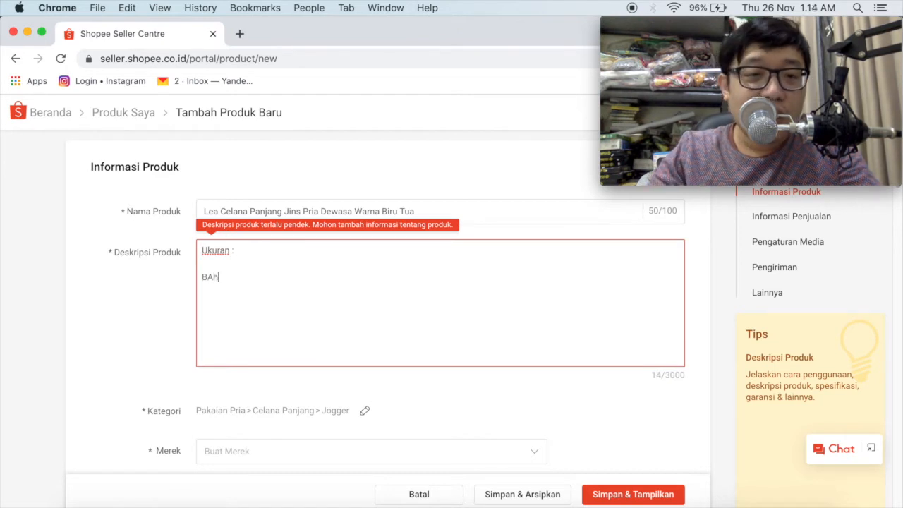
key(BackSpace)
key(BackSpace)
key(BackSpace)
key(BackSpace)
text(ahan : )
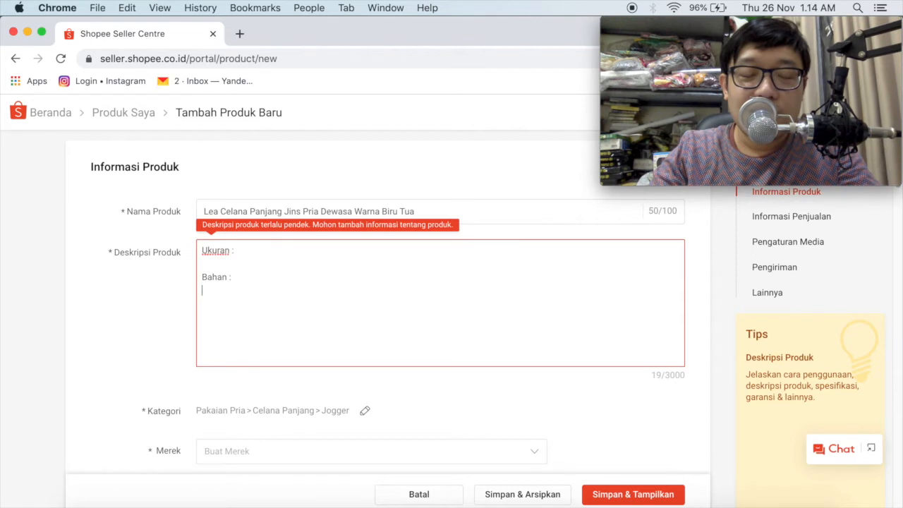
text(Motif )
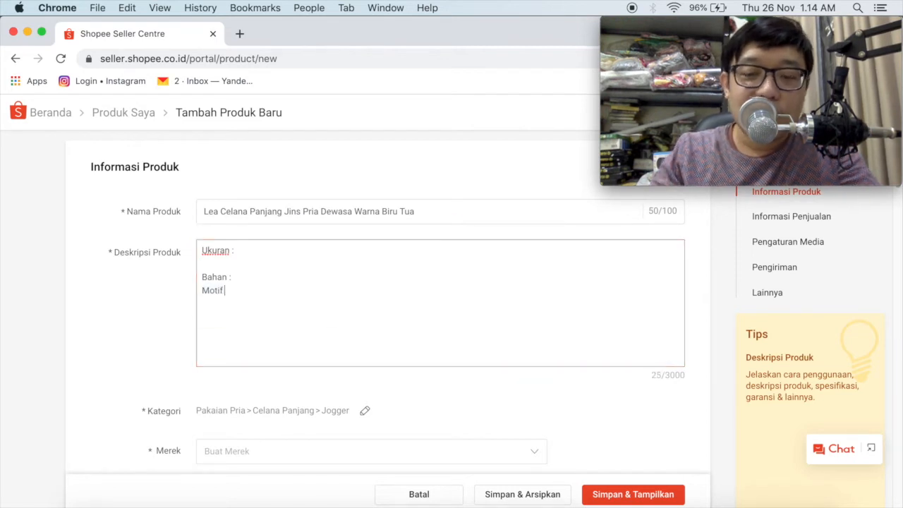
text(:)
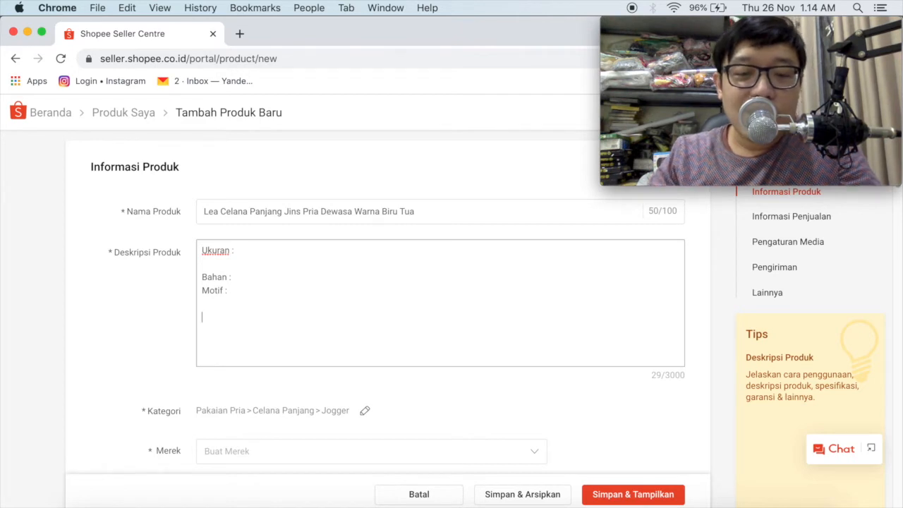
Add the line "Tidak ada retur ya. Semua barang sudah kami cek sebelumnya" to the product description, followed by a blank line
text(Tidak ada re)
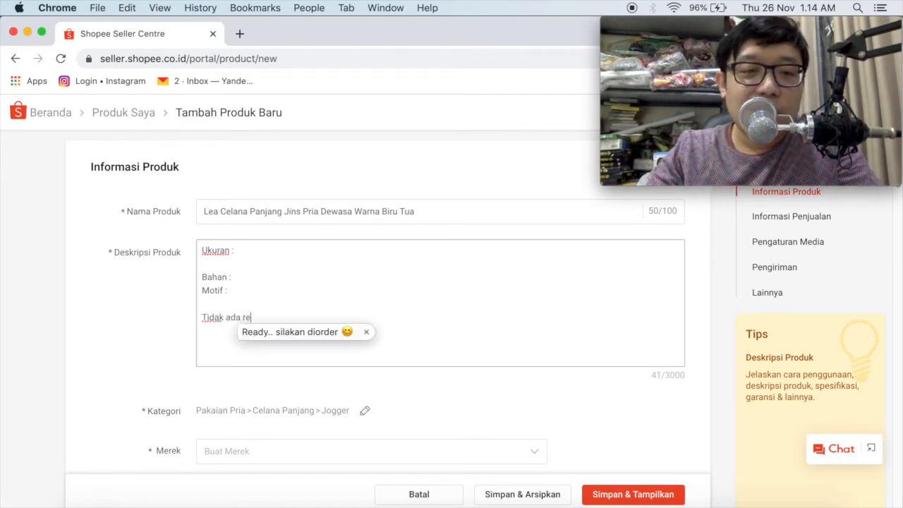
text(tur ya. Senua)
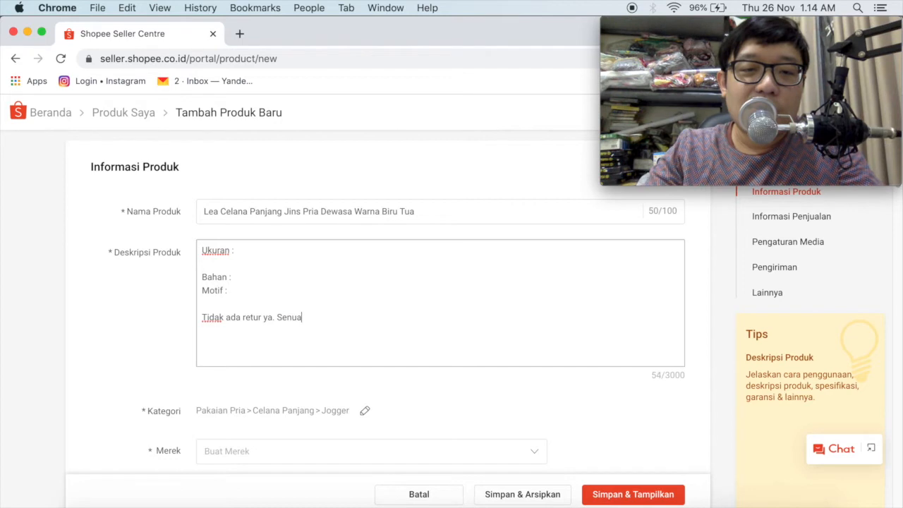
text(mmua k)
key(BackSpace)
key(BackSpace)
key(BackSpace)
key(BackSpace)
key(BackSpace)
text(ua ba)
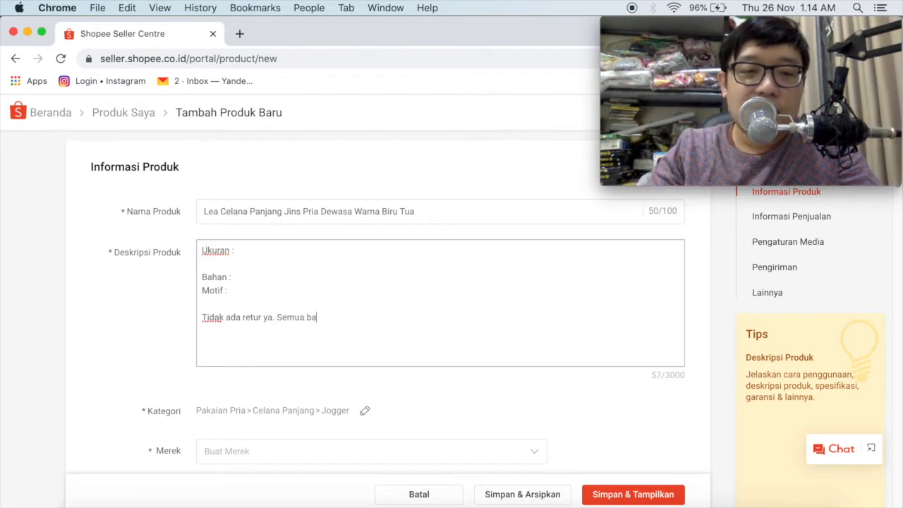
text(rang sudah kami c)
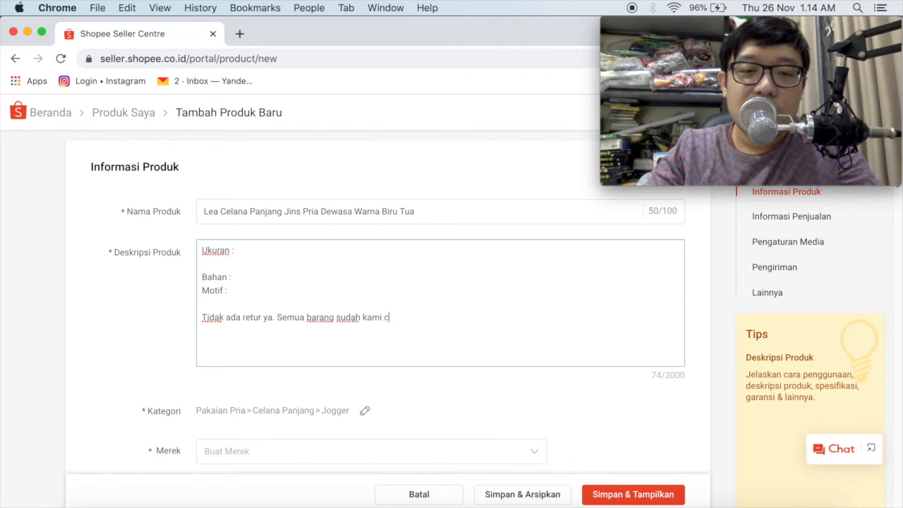
text(ek sebelumnya)
key(Return)
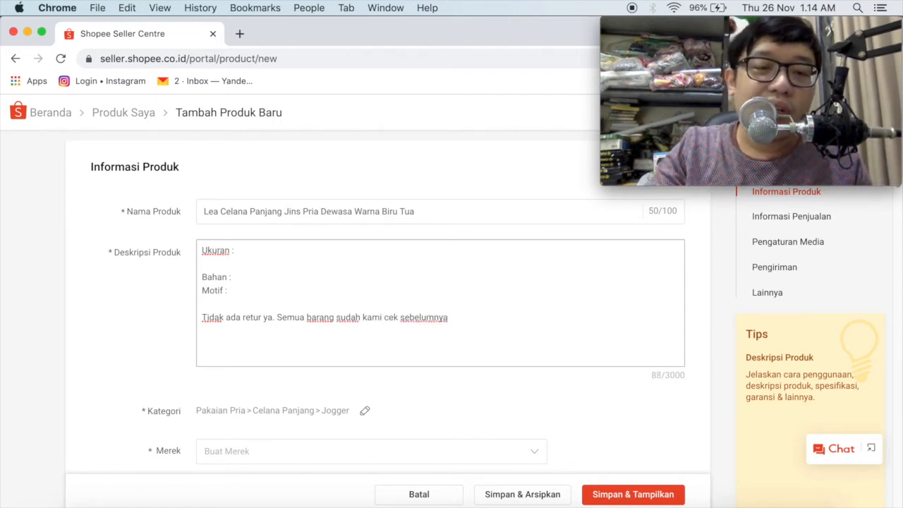
key(BackSpace)
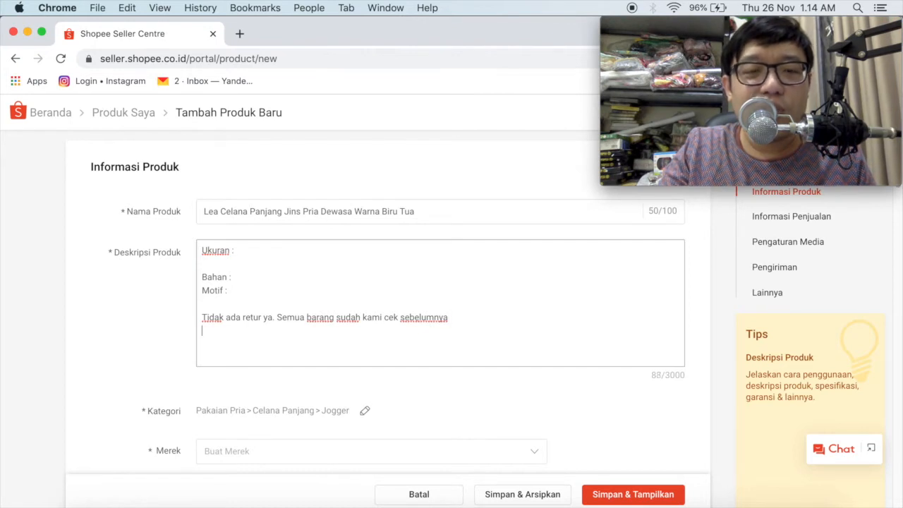
Add the line "Pengiriman kami lakukan apabila orderan masuk sebelum jam 2 siang" to the end of the product description
text(Pengiriman kami laku)
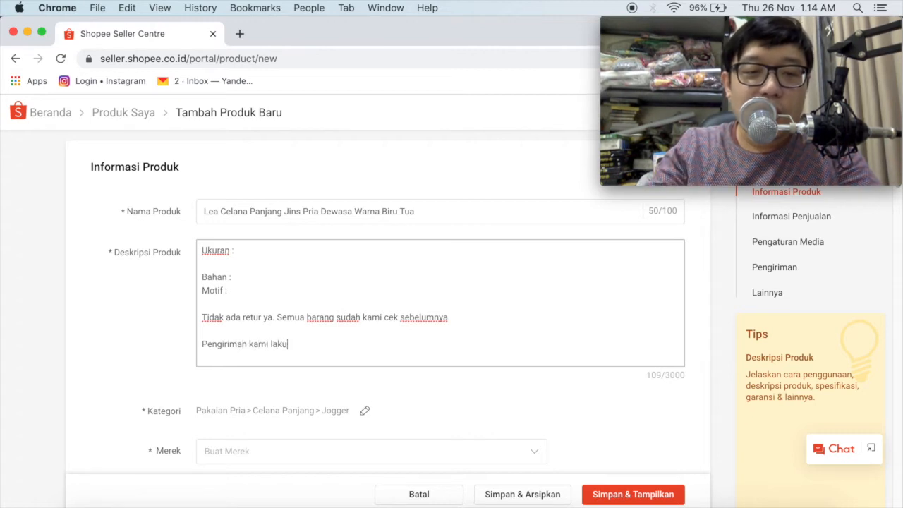
text(kan apabila orderan m)
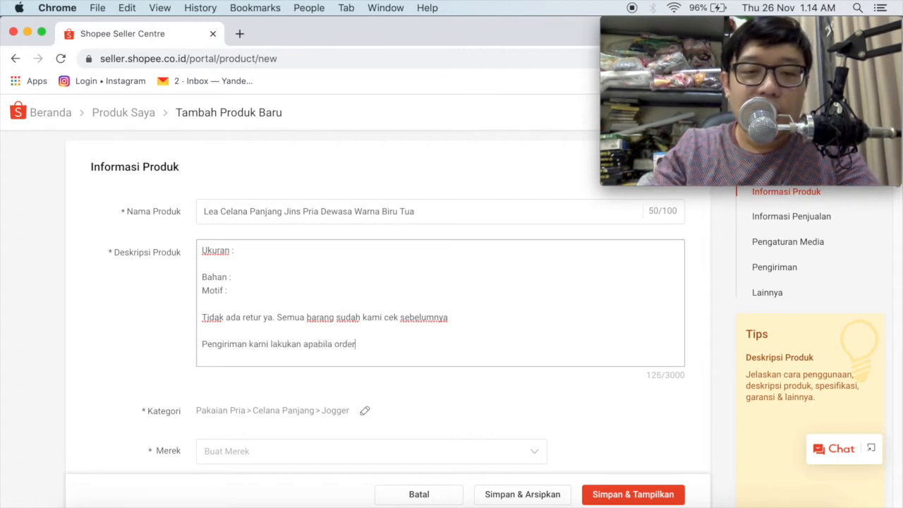
key(BackSpace)
text(masuk seb)
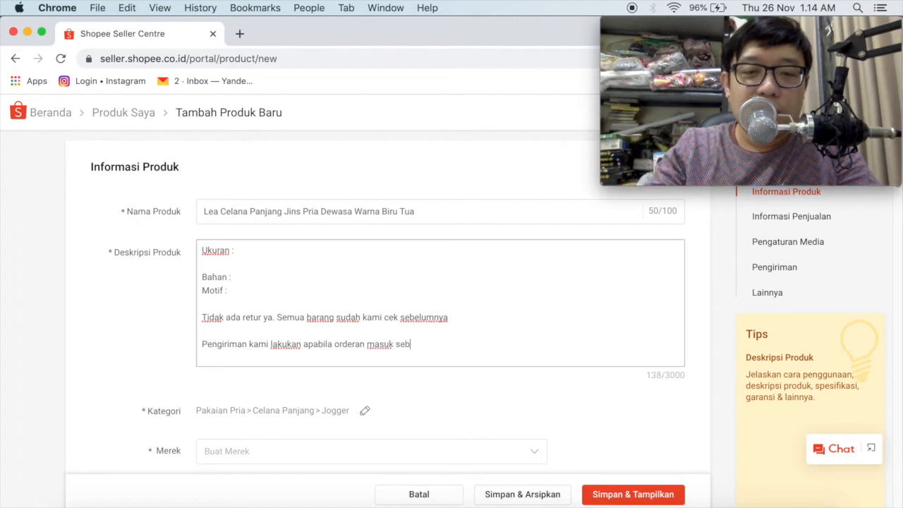
text(elum jam 2 siang)
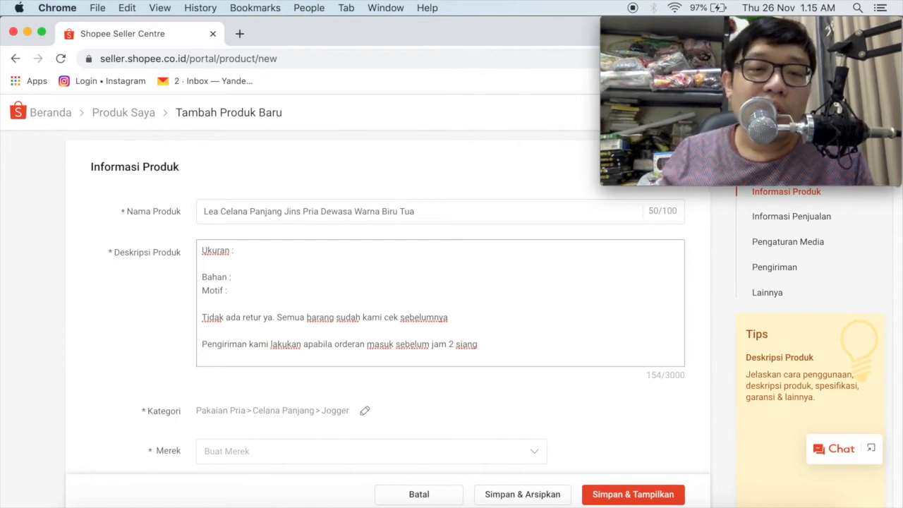
click(259, 285)
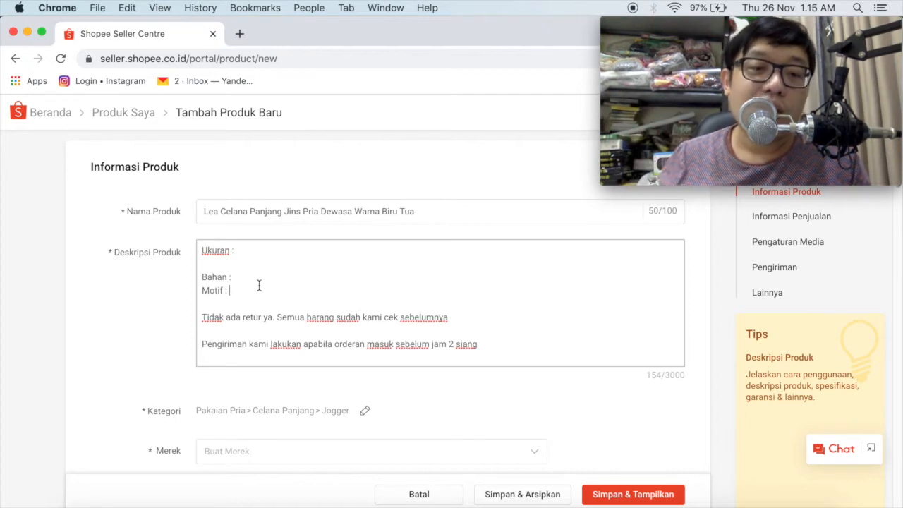
click(478, 344)
click(459, 342)
drag(458, 341, 326, 314)
click(326, 315)
scroll(325, 314, down, 2)
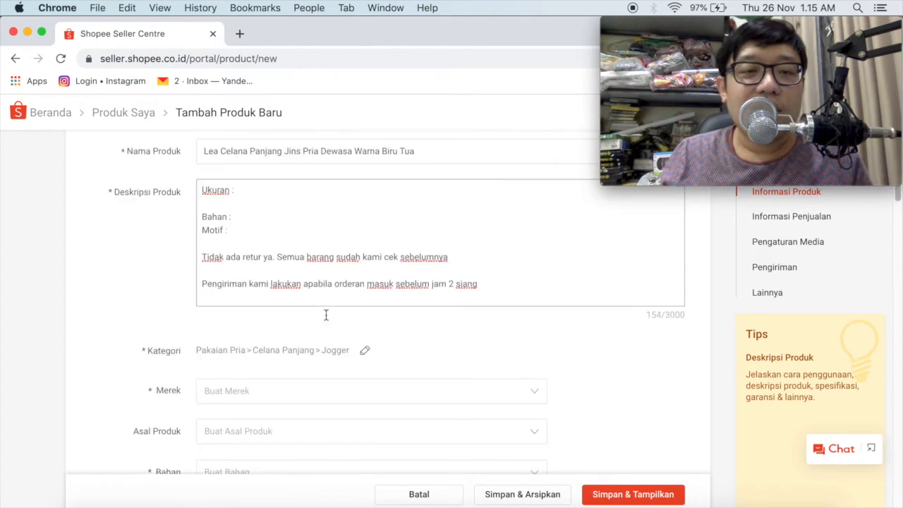
scroll(326, 315, down, 1)
scroll(325, 320, down, 2)
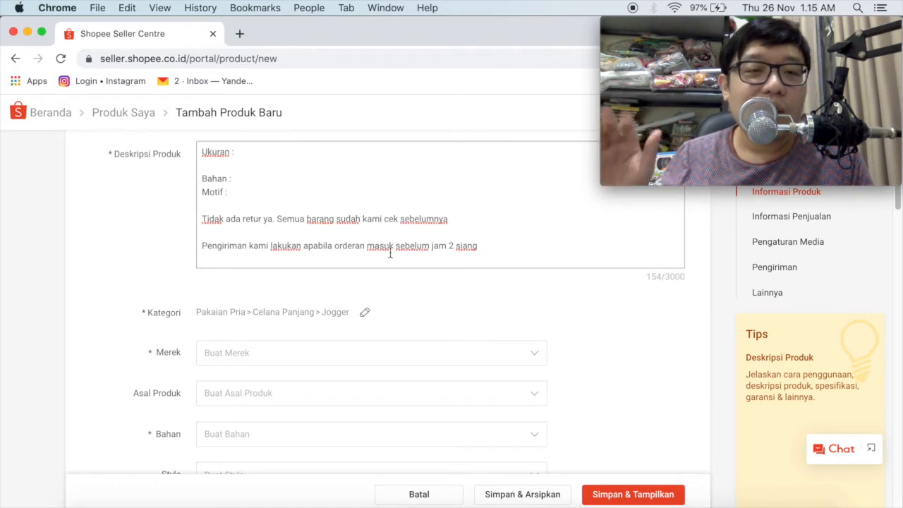
Insert the line "Digunakan untuk usia 12-25 tahun" below the "Motif :" line of the description, set off by blank lines
drag(256, 195, 188, 151)
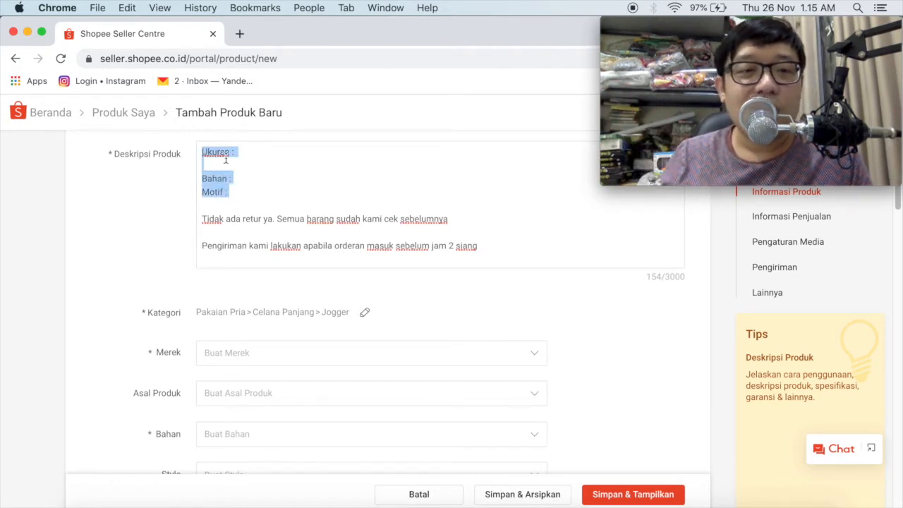
click(247, 192)
key(Return)
key(Return)
key(Return)
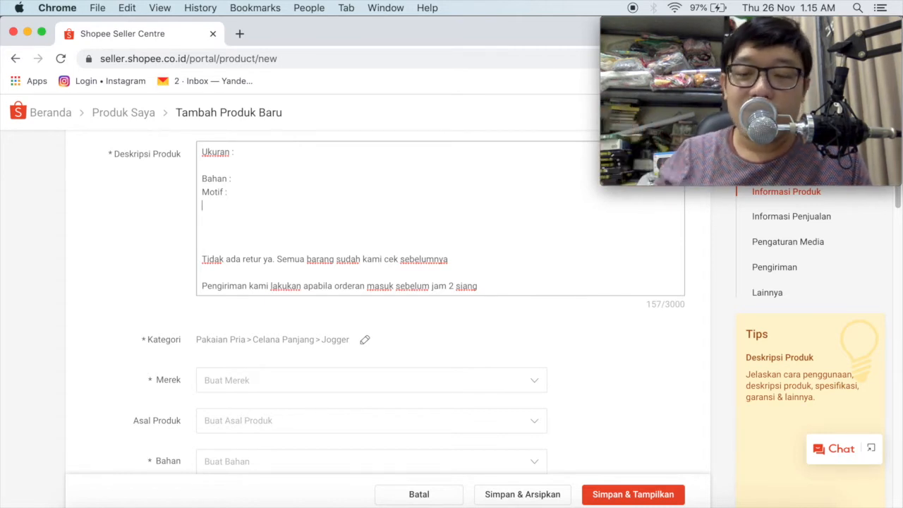
key(Return)
text(D)
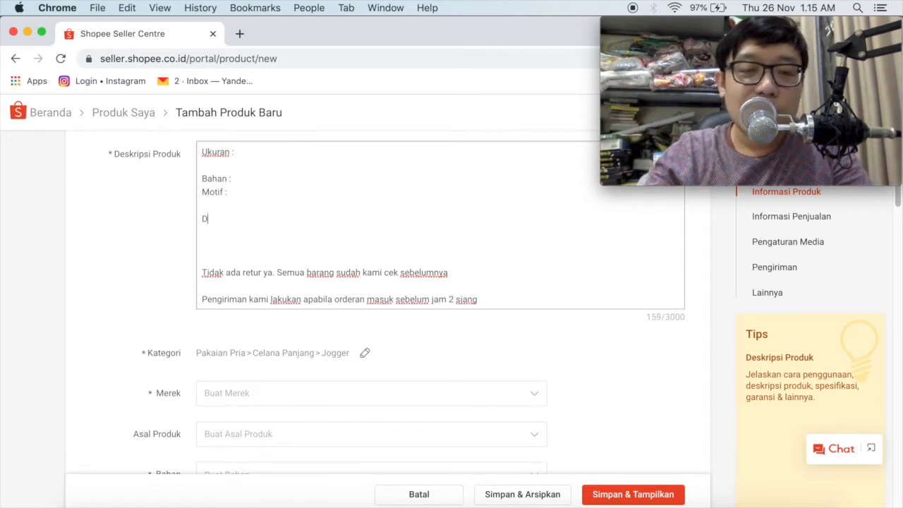
text(igunakan untuk )
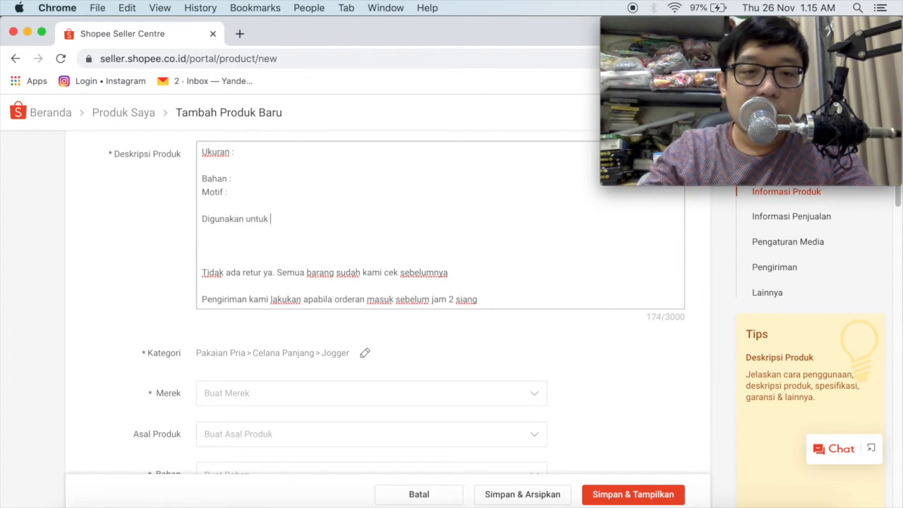
text(usia 12-25 tahun)
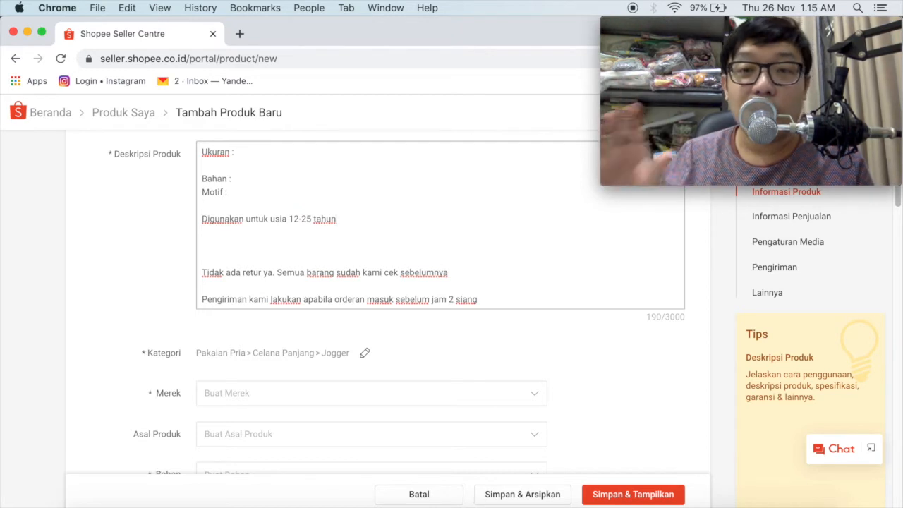
Review the finished product description and the category, Merek, Asal Produk, Bahan and Style fields below it
scroll(281, 279, down, 1)
scroll(281, 279, down, 5)
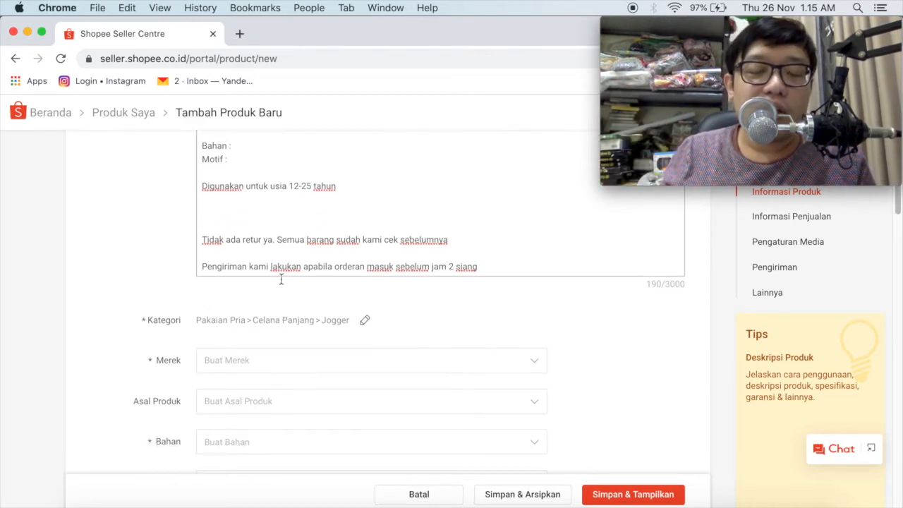
scroll(281, 283, up, 6)
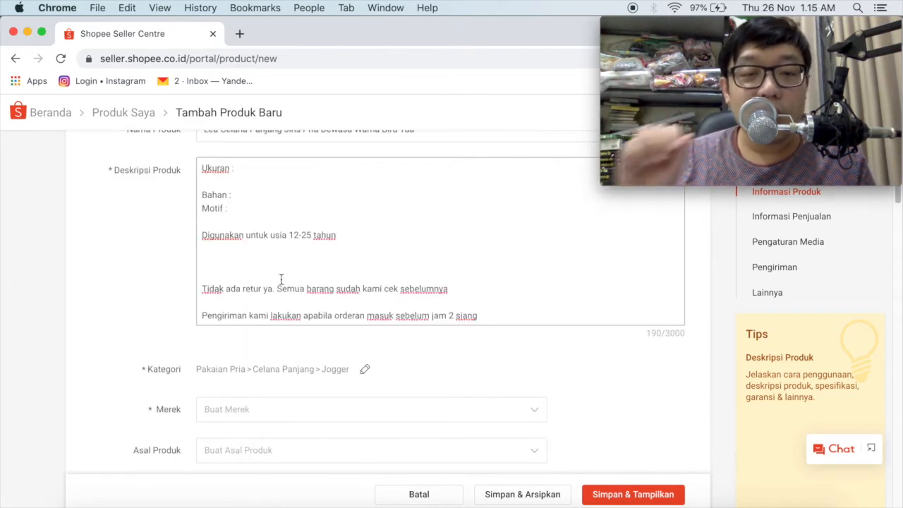
click(272, 266)
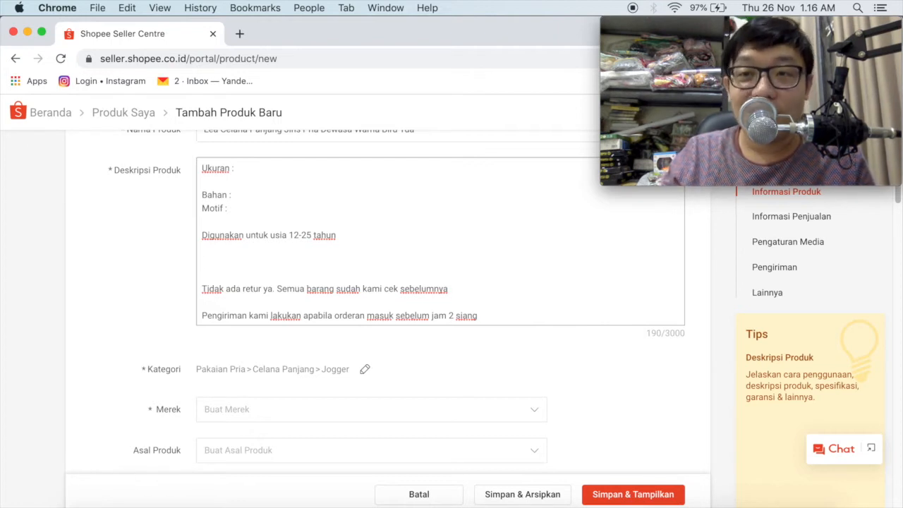
scroll(365, 303, down, 2)
scroll(365, 304, down, 2)
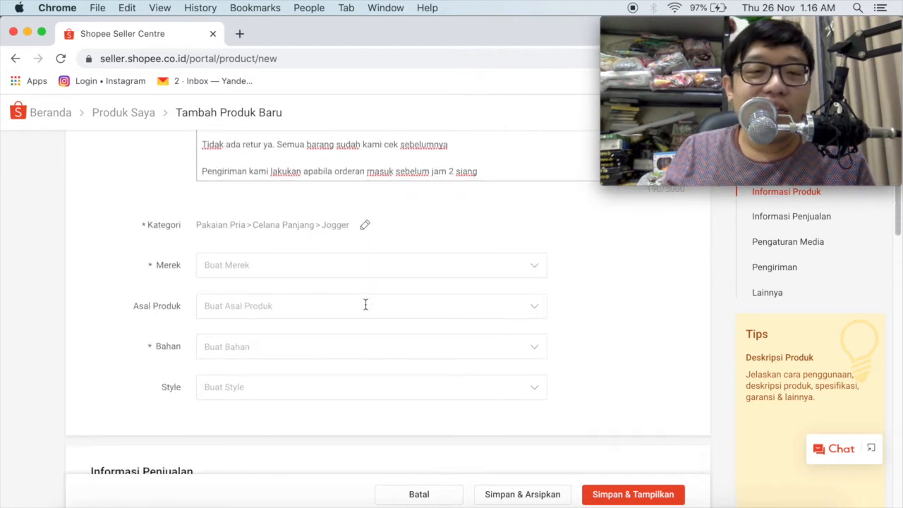
scroll(367, 311, down, 1)
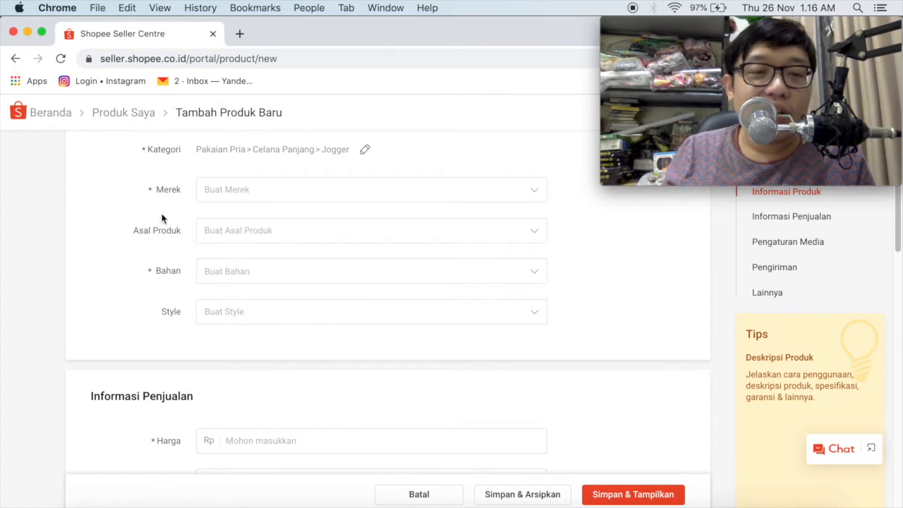
scroll(161, 219, up, 3)
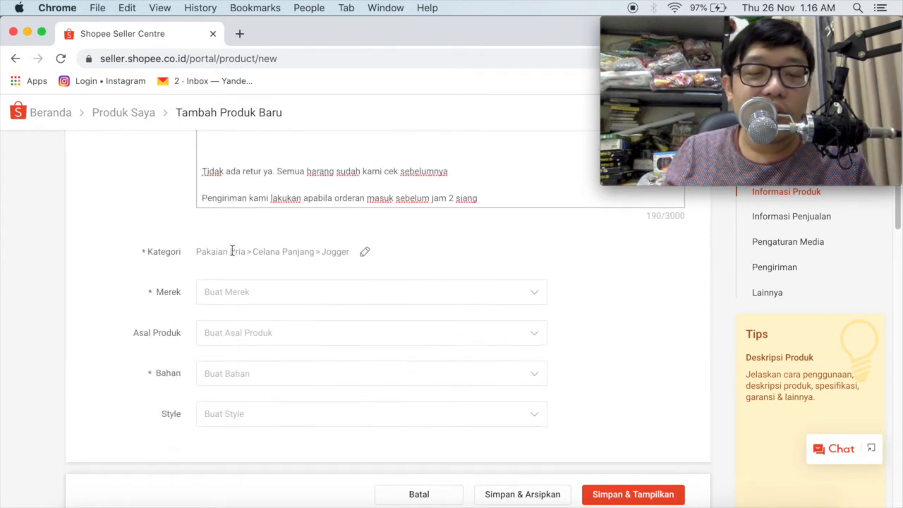
scroll(233, 254, down, 3)
click(271, 199)
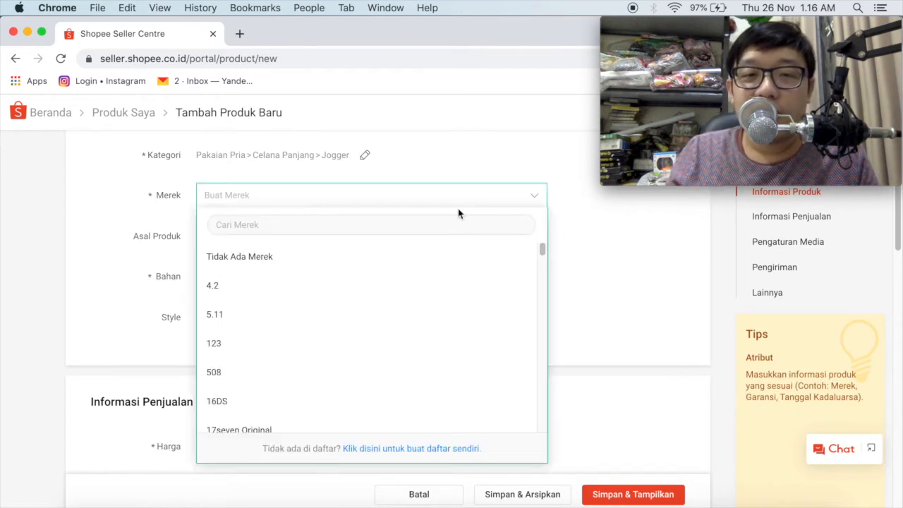
scroll(285, 354, down, 1)
click(349, 181)
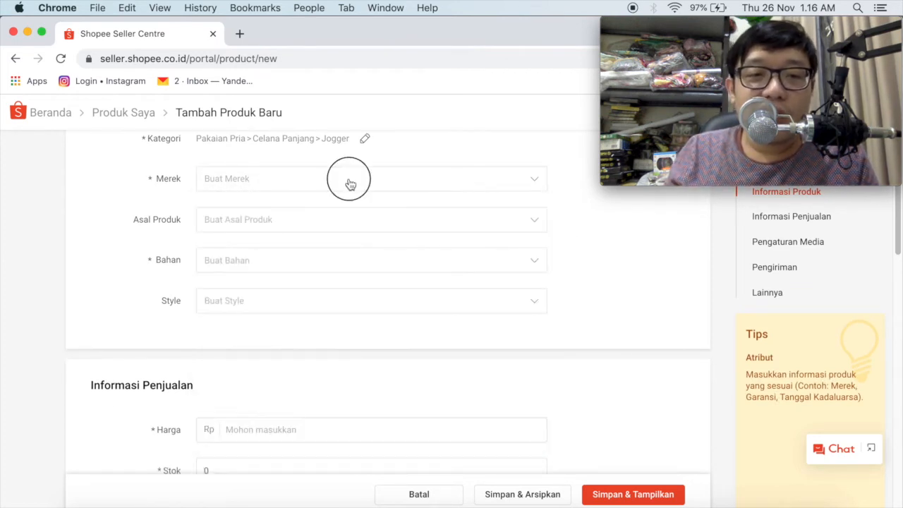
click(536, 182)
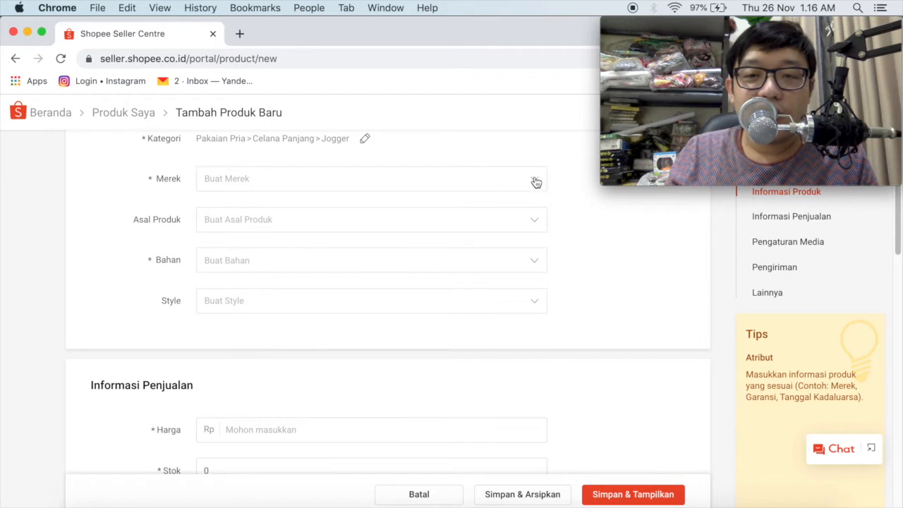
click(288, 205)
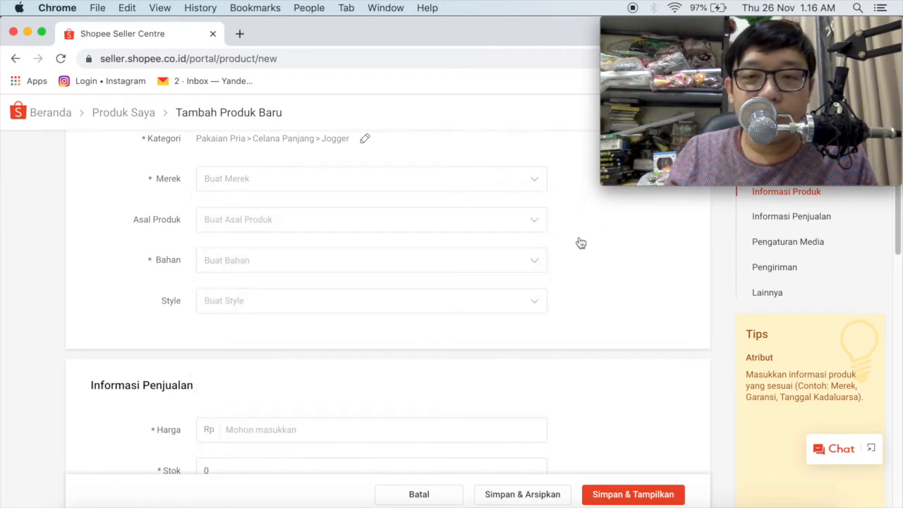
Search the Merek list for "lea" and clear the search term again
click(535, 180)
click(455, 211)
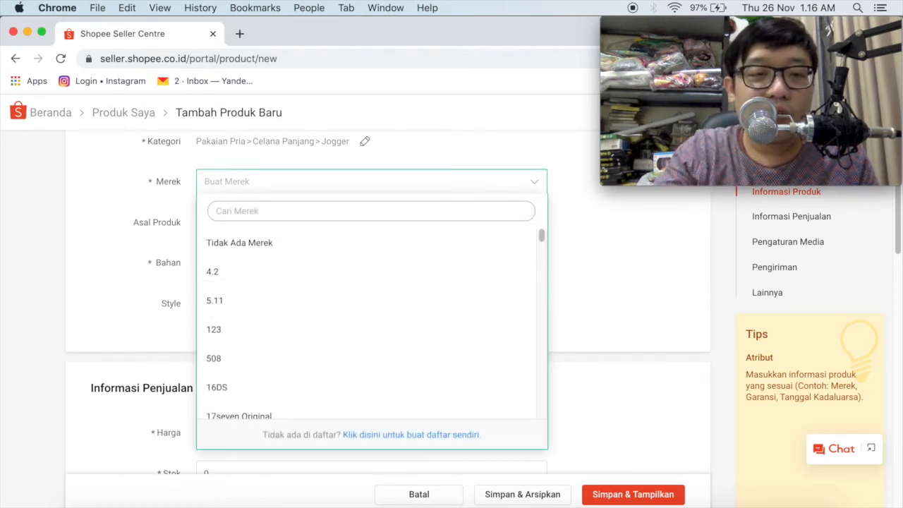
text(lea)
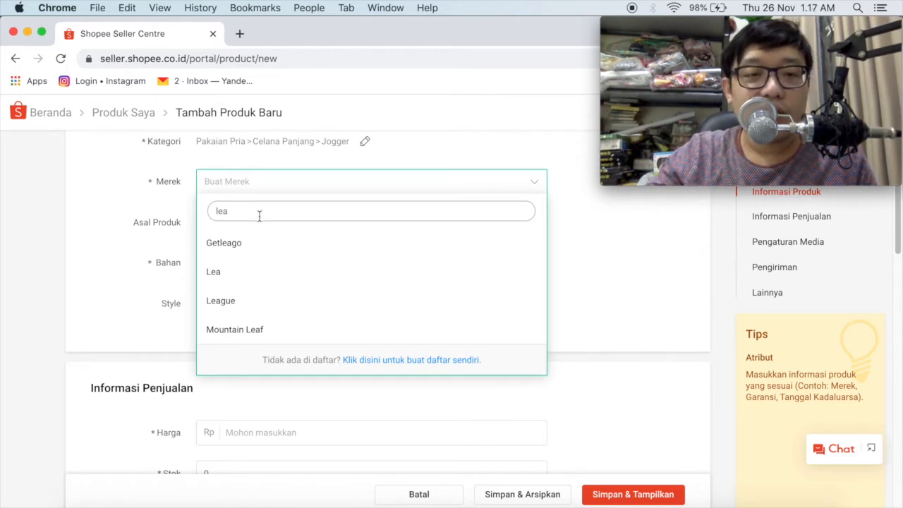
key(BackSpace)
key(BackSpace)
key(BackSpace)
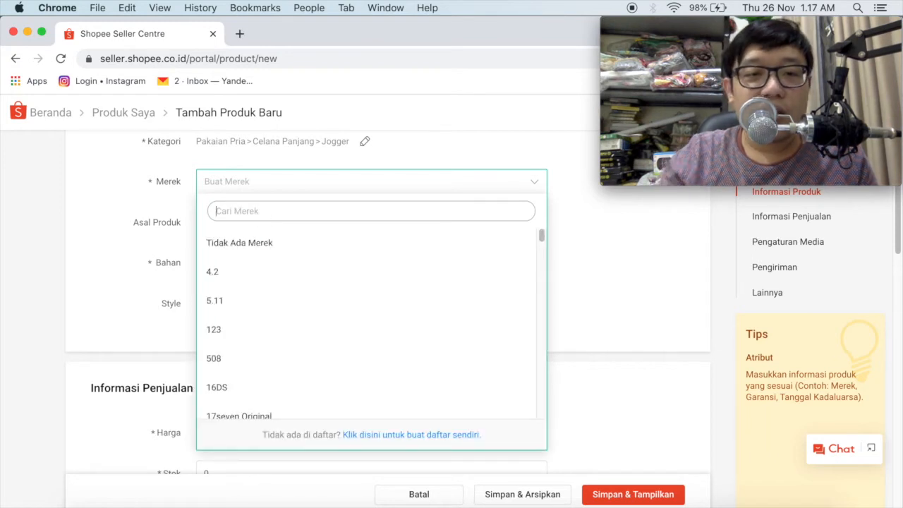
Set the product's Merek to Tidak Ada Merek and its Asal Produk to Lokal
click(250, 242)
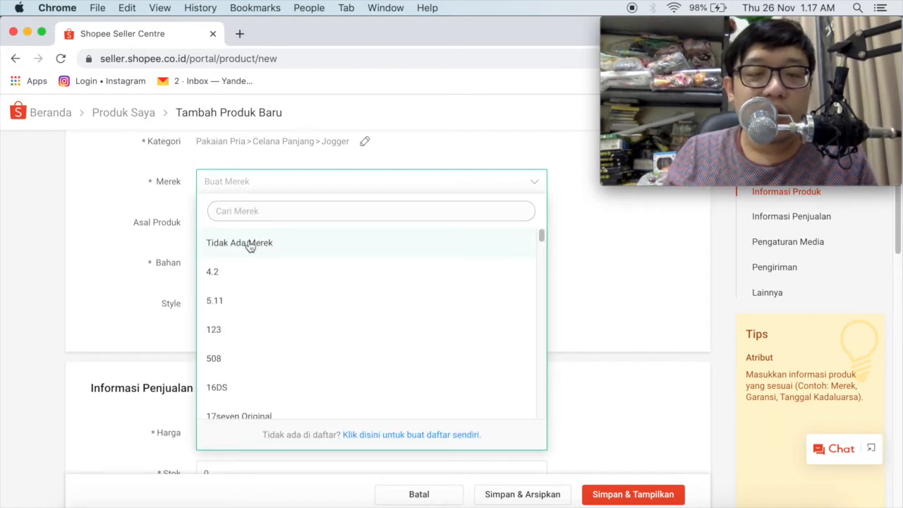
click(250, 243)
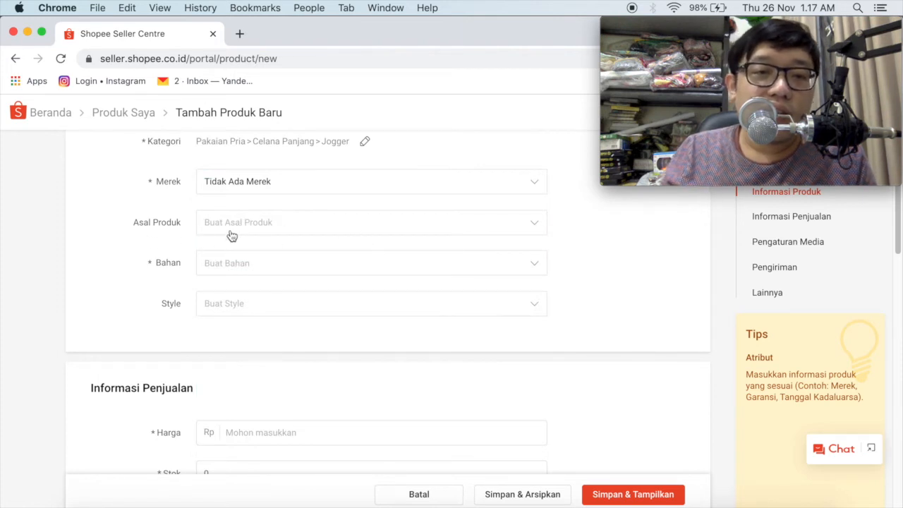
click(250, 230)
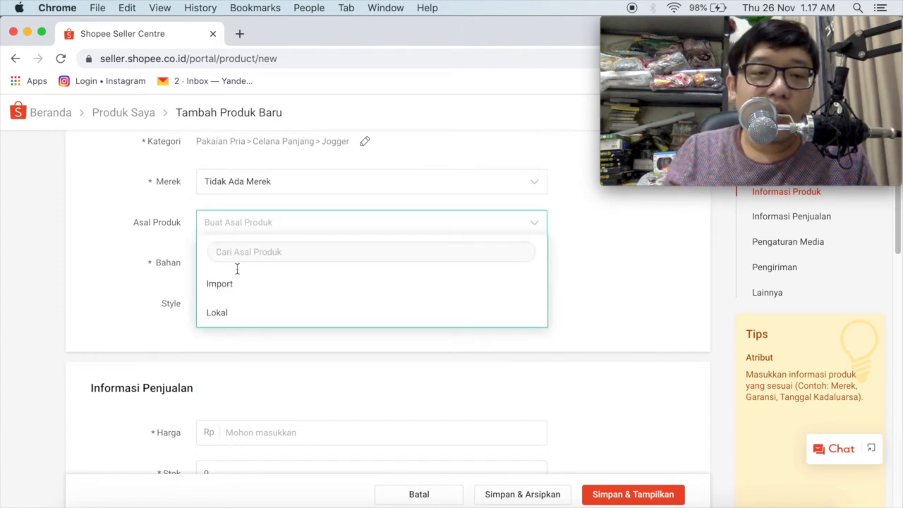
click(230, 313)
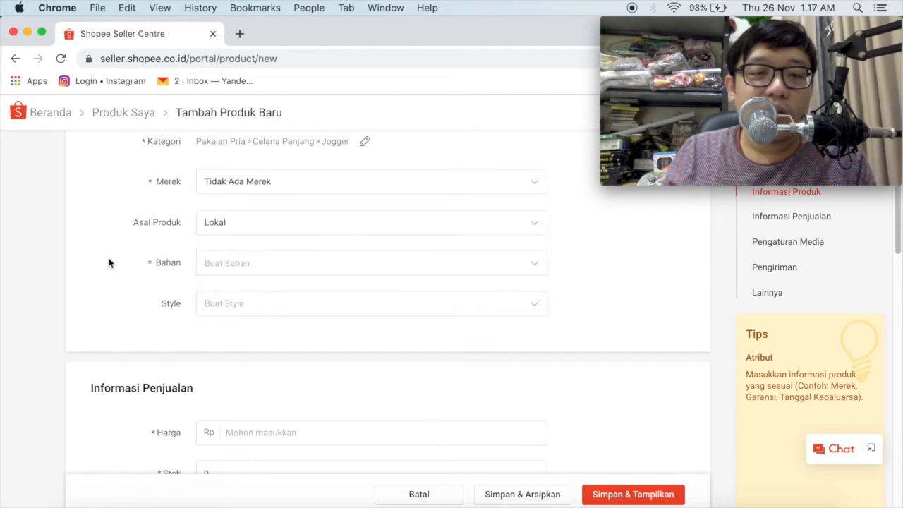
click(144, 184)
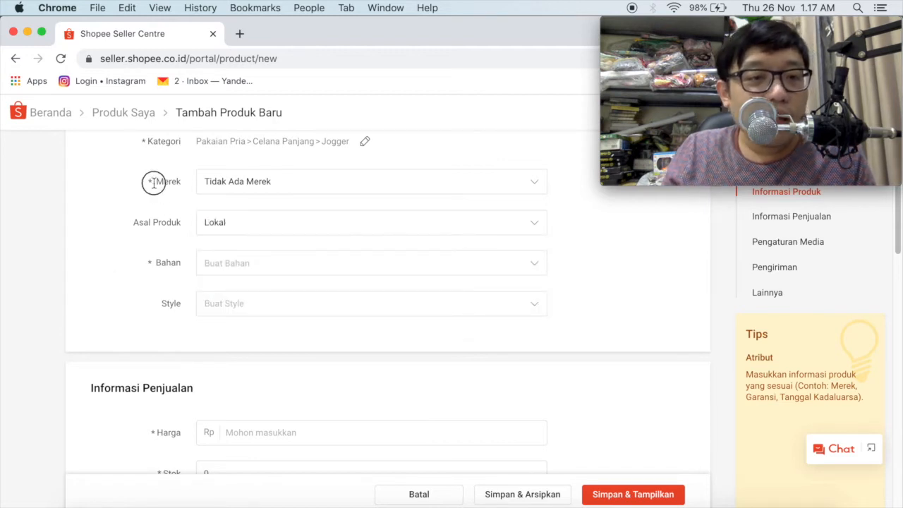
click(150, 261)
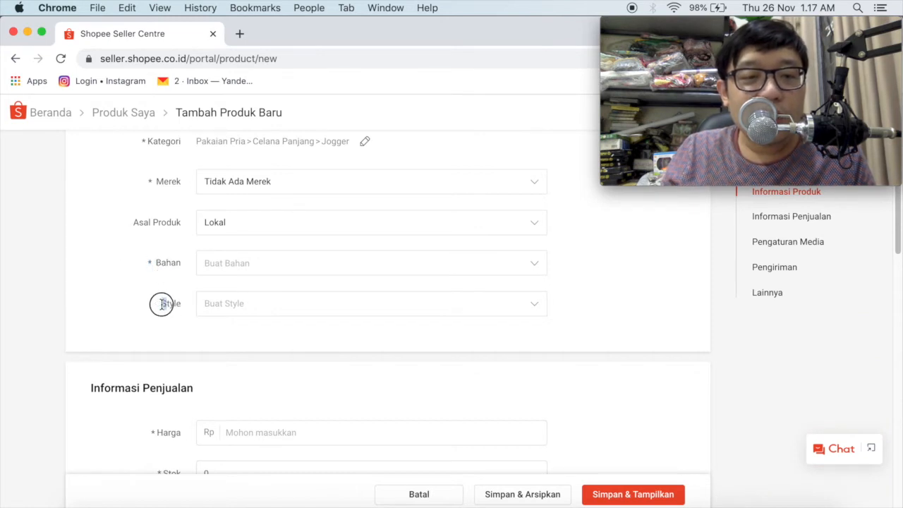
drag(169, 304, 160, 307)
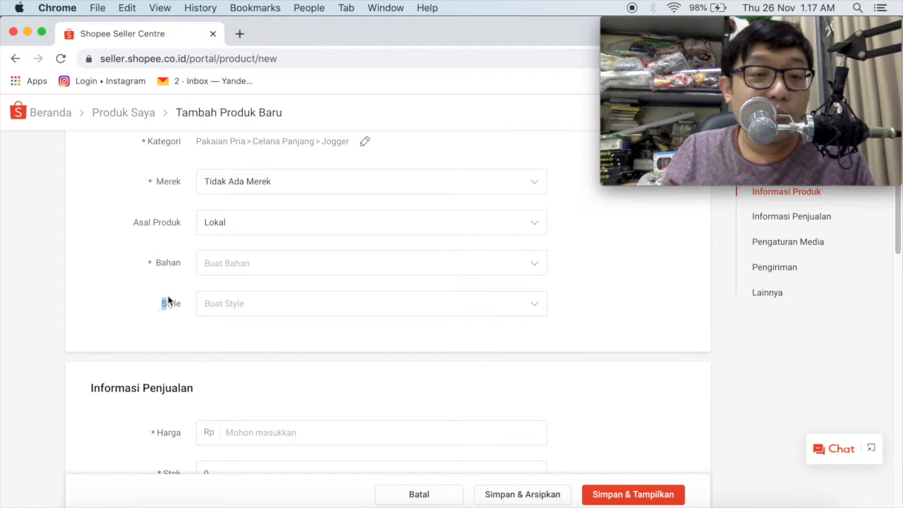
Set the product's Bahan to Katun and its Style to Casual
click(254, 269)
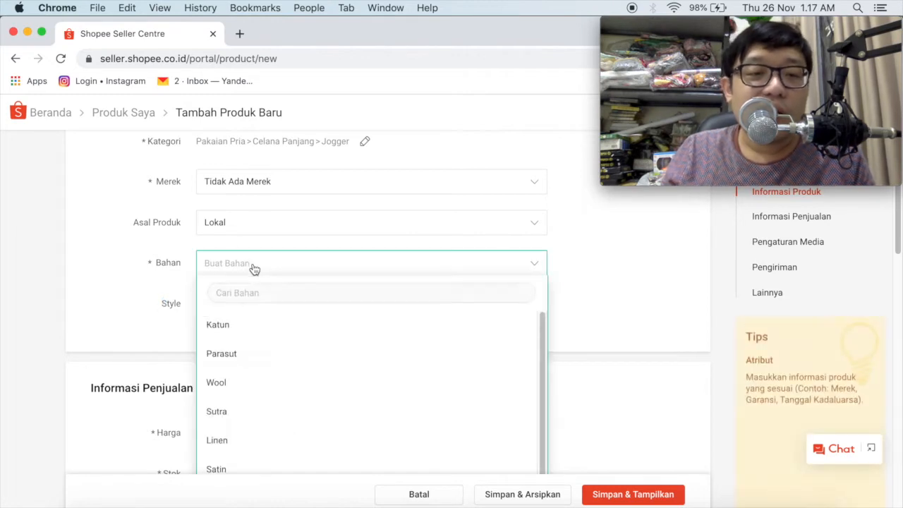
click(251, 330)
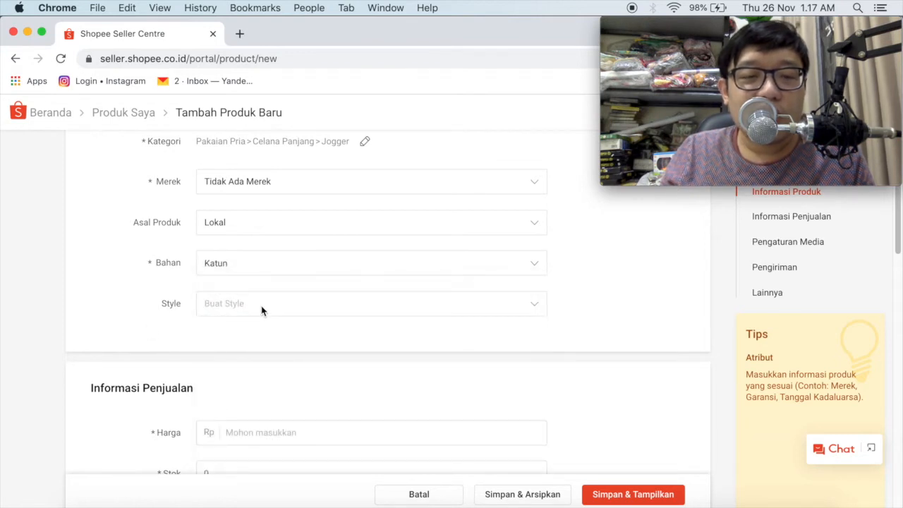
scroll(229, 325, down, 1)
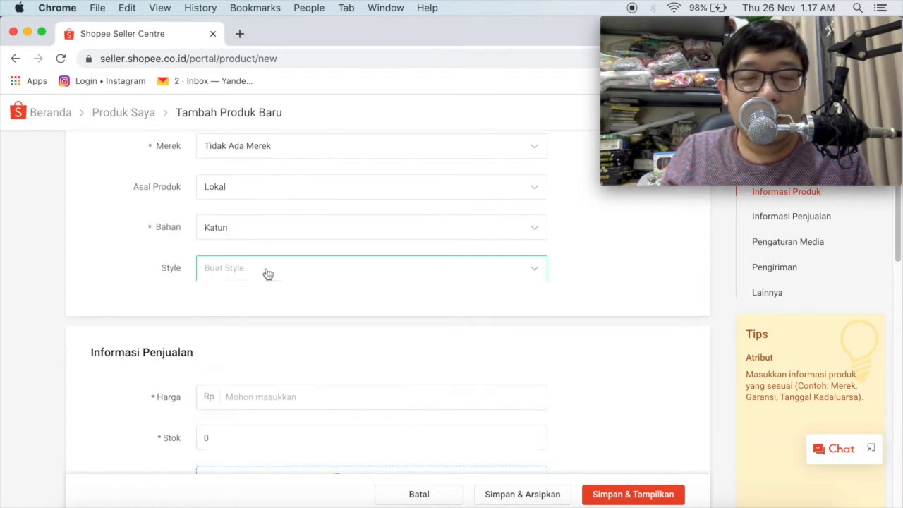
click(265, 273)
click(241, 336)
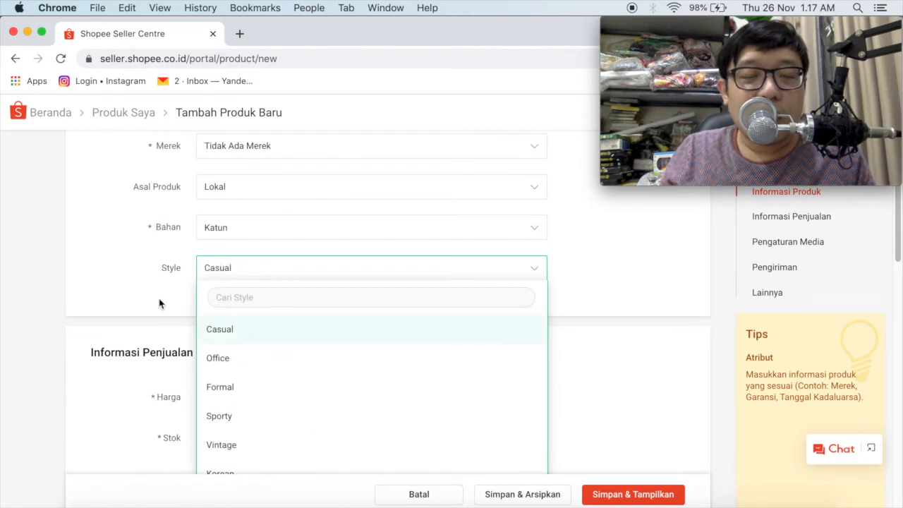
scroll(266, 275, up, 2)
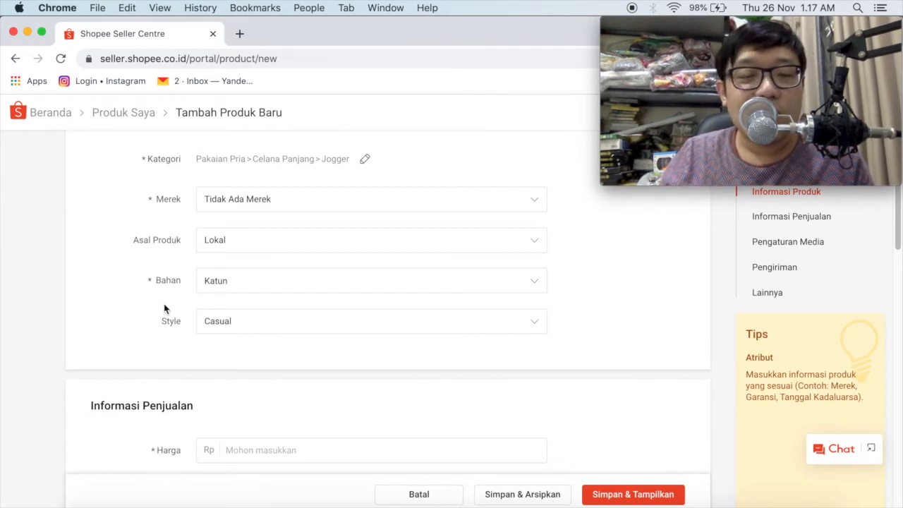
Enter a Harga of Rp 100000 for the product in the Informasi Penjualan section
scroll(163, 307, down, 2)
scroll(163, 307, down, 5)
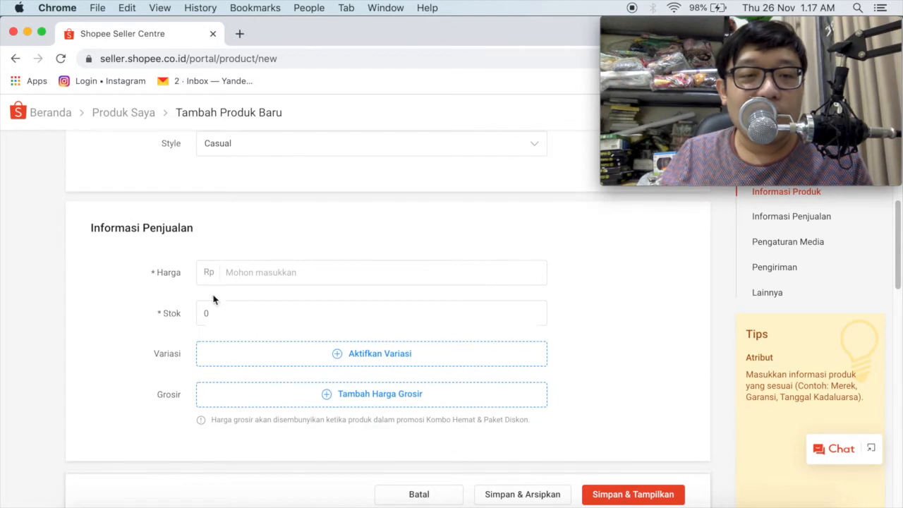
click(293, 272)
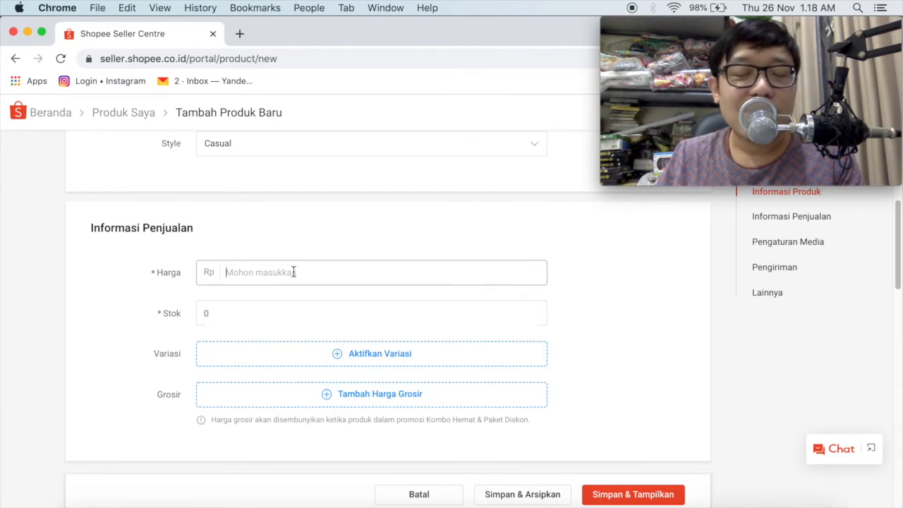
click(293, 272)
text(100000)
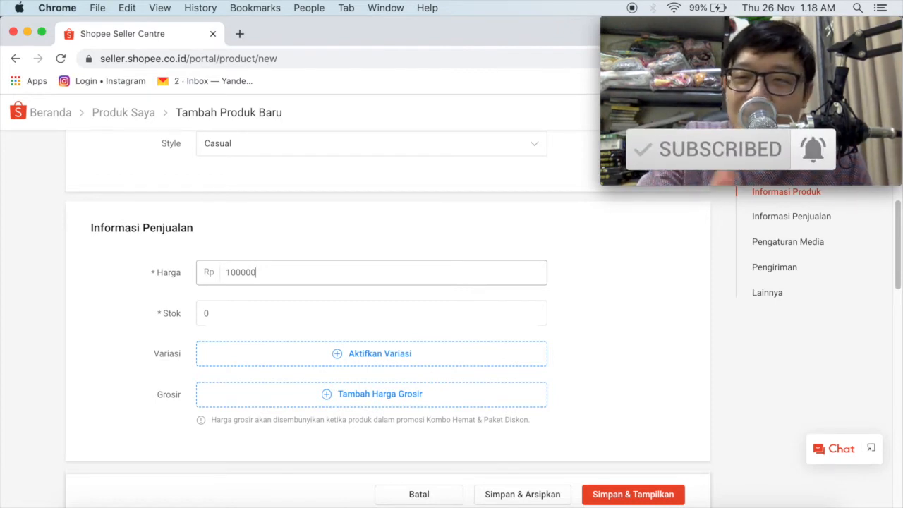
Change the product's Harga to Rp 120000
key(Left)
key(Left)
key(Left)
key(BackSpace)
text(2)
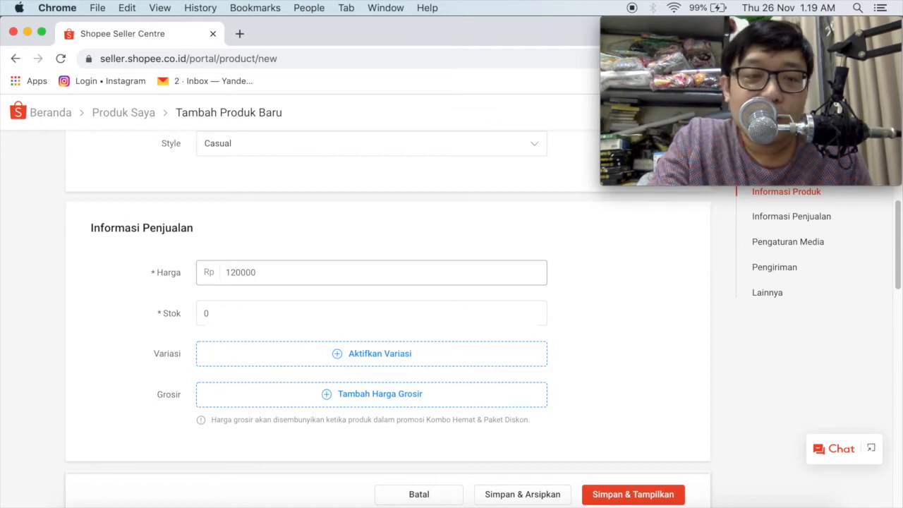
Set the product's Stok to 10
key(Tab)
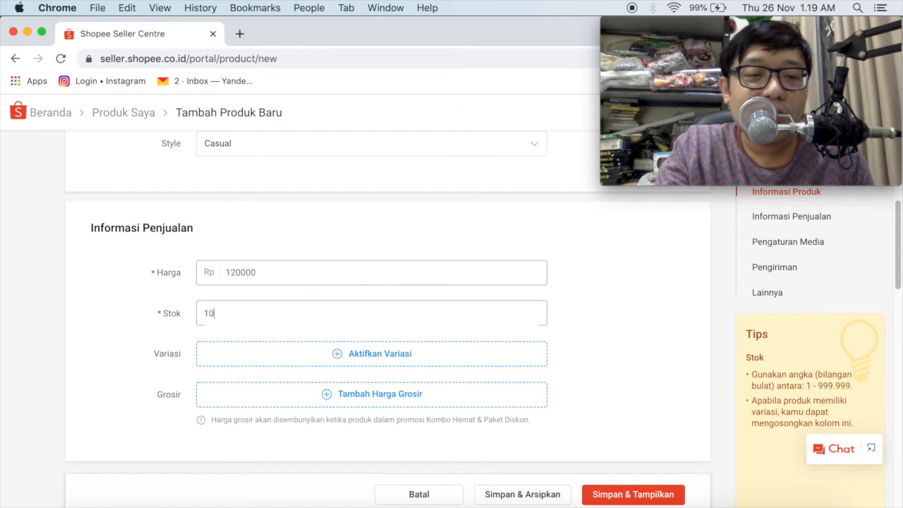
scroll(232, 284, down, 1)
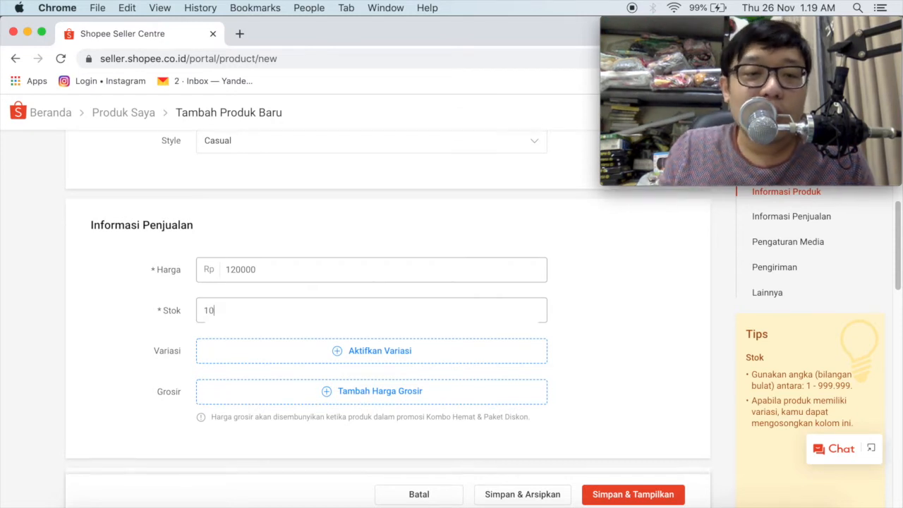
click(218, 301)
double_click(217, 301)
Activate product variations and name Variasi 1 "Warna" with "Merah" as its first option
scroll(238, 299, down, 4)
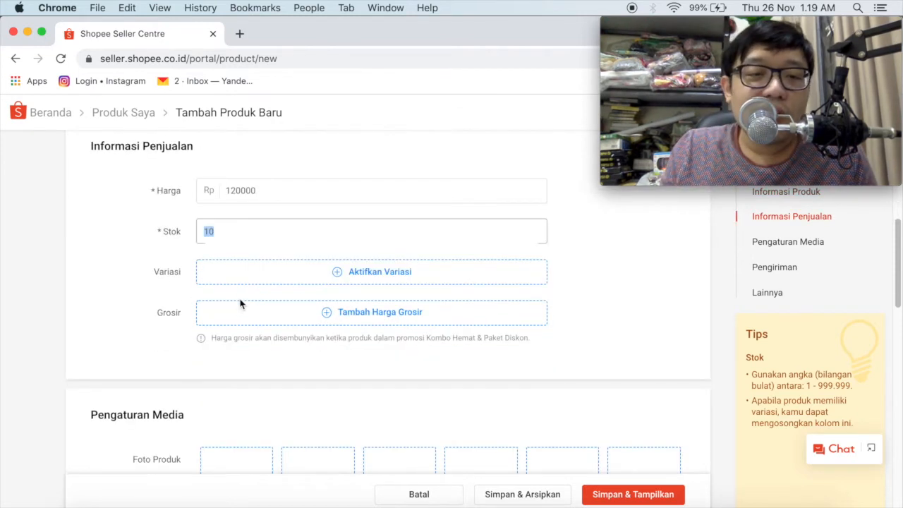
scroll(239, 300, down, 2)
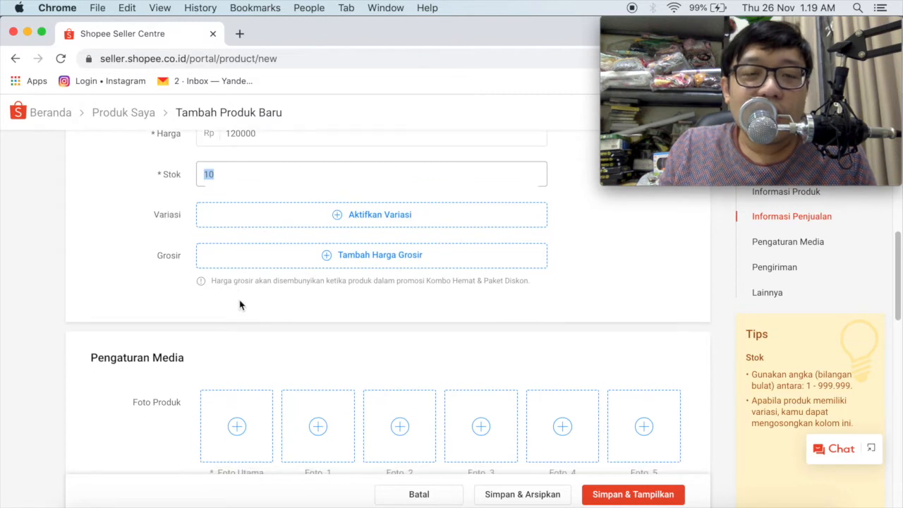
click(325, 203)
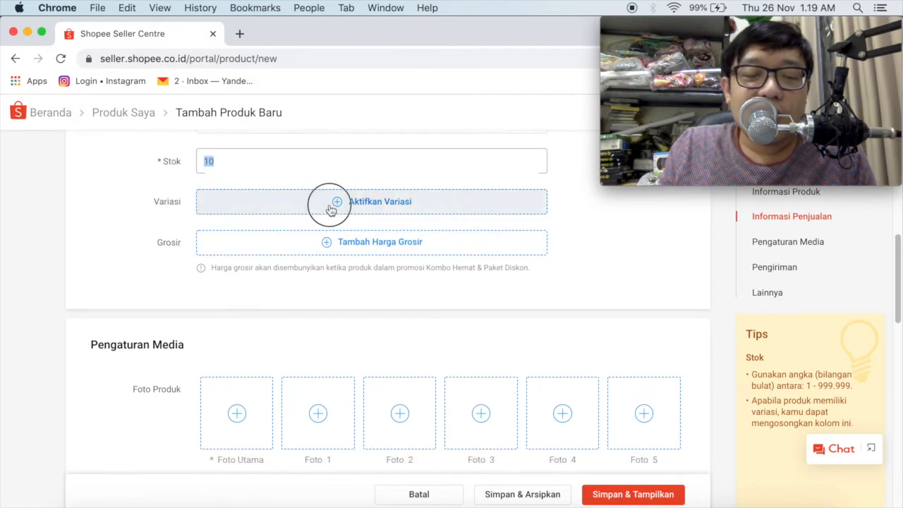
scroll(234, 223, up, 3)
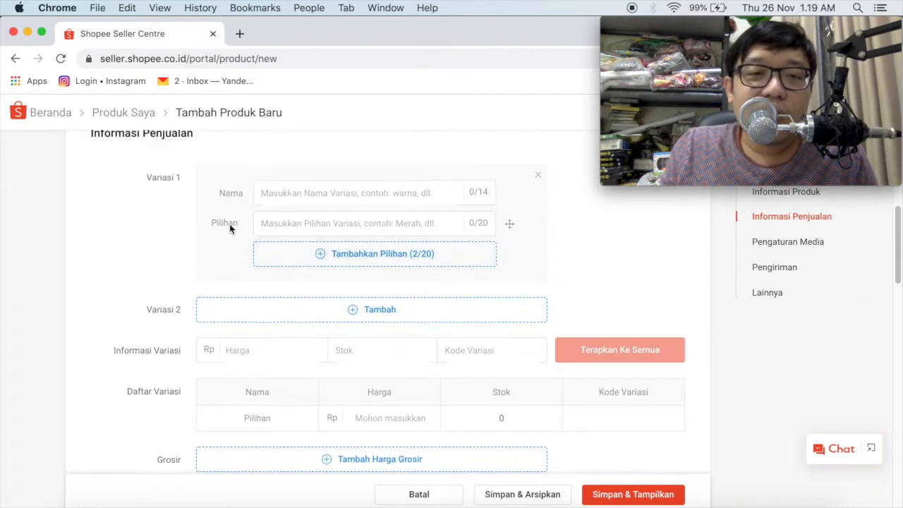
click(292, 254)
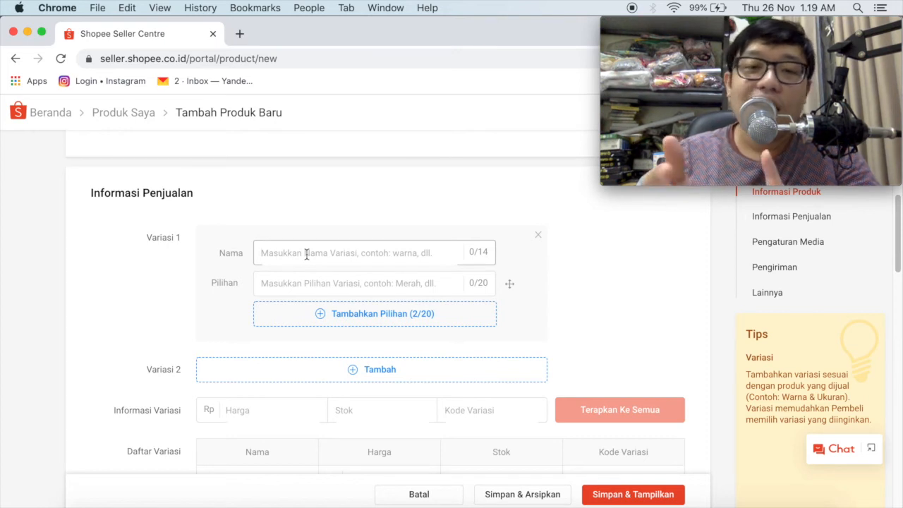
text(Wa)
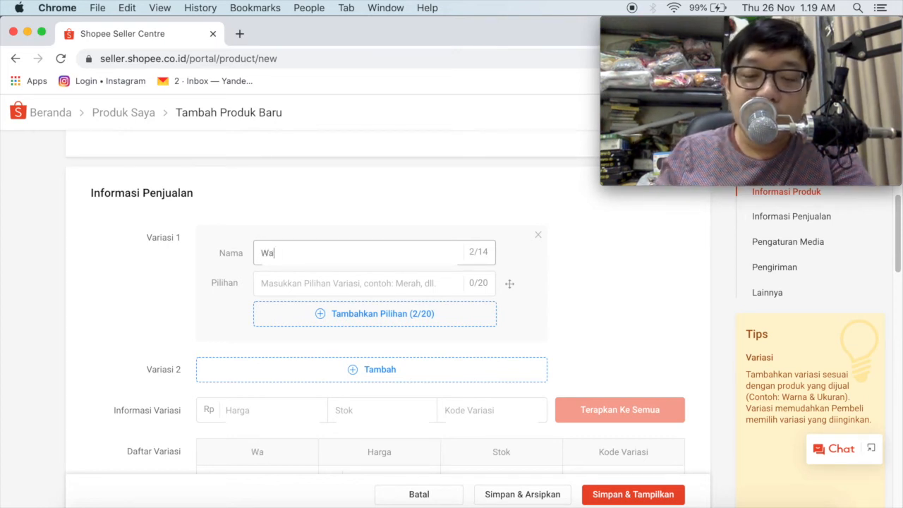
text(rna)
click(302, 281)
text(Merah)
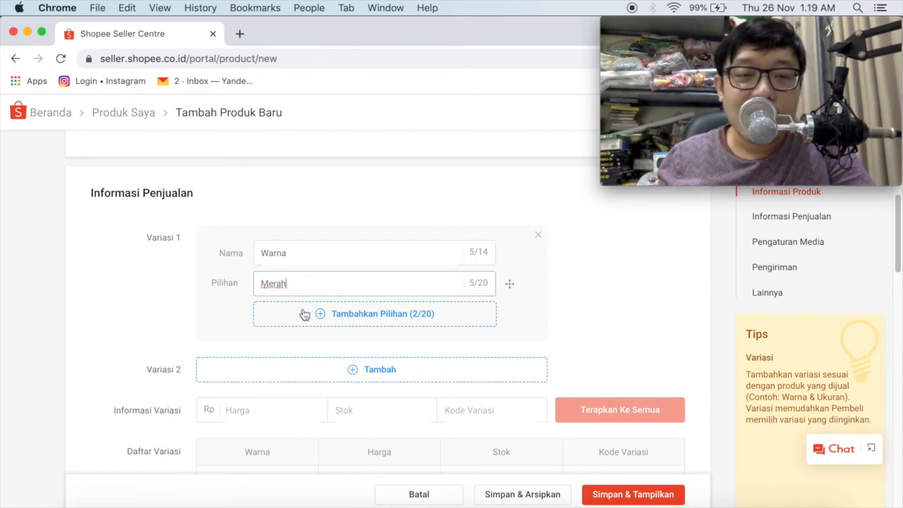
Add the options "Biru" and "Hijau" to the Warna variation
click(321, 314)
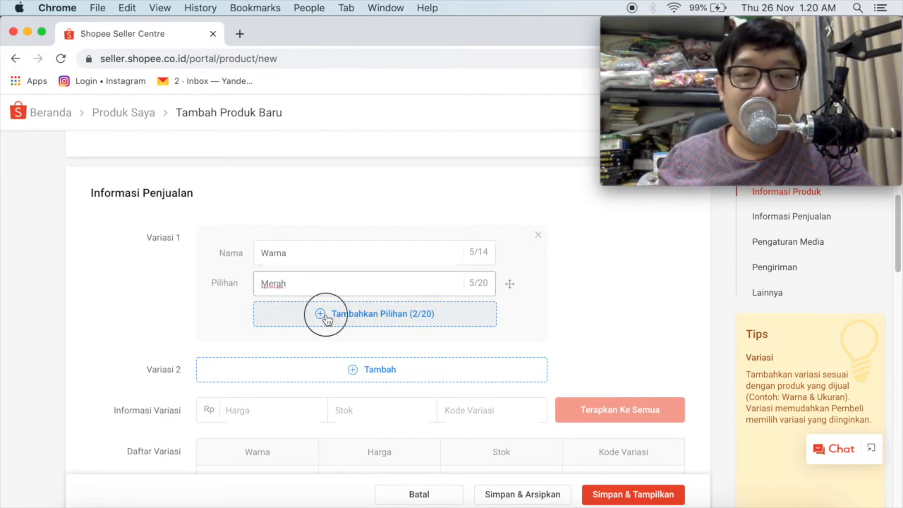
click(304, 283)
text(Biru)
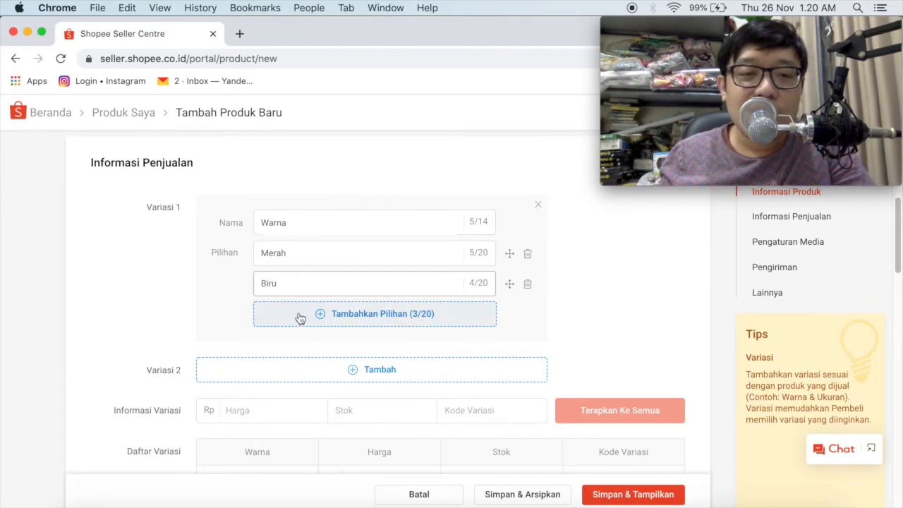
click(297, 316)
click(295, 283)
text(Hijau)
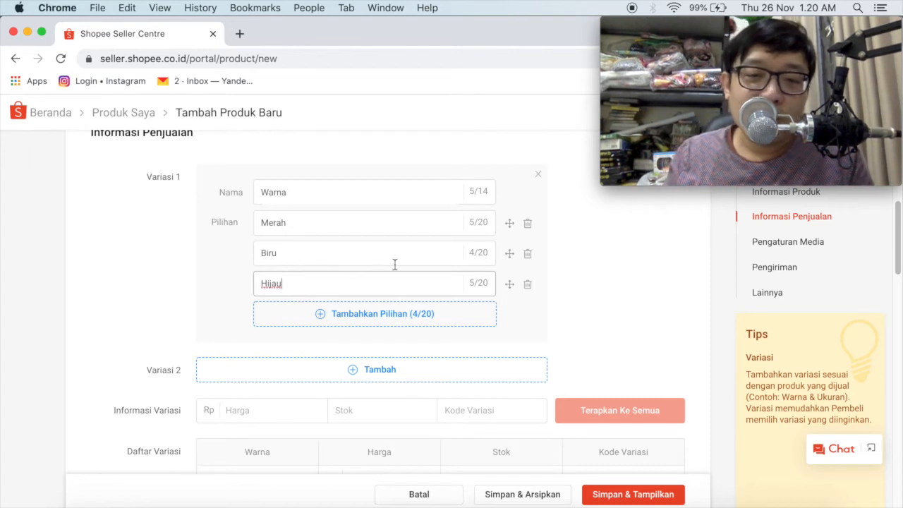
click(584, 292)
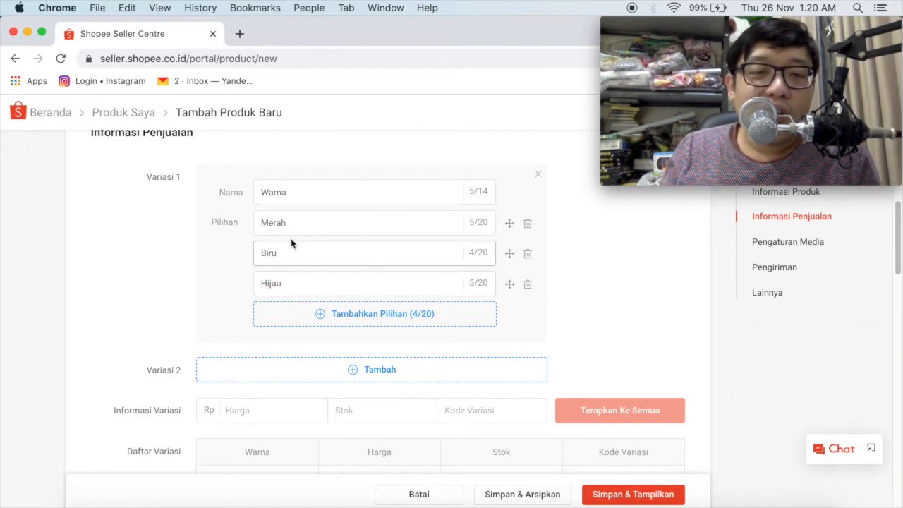
Add Variasi 2 with the name "Ukuran" and "S" as its first option
scroll(299, 262, down, 1)
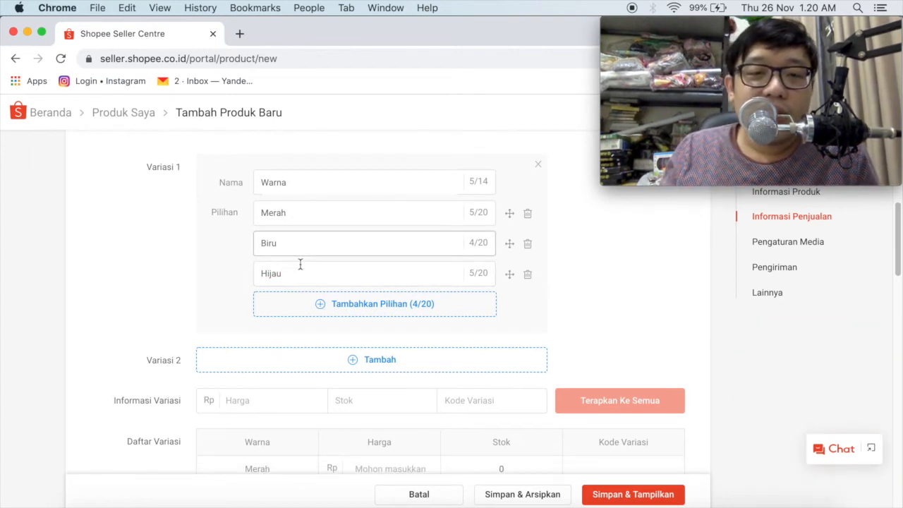
scroll(300, 265, down, 2)
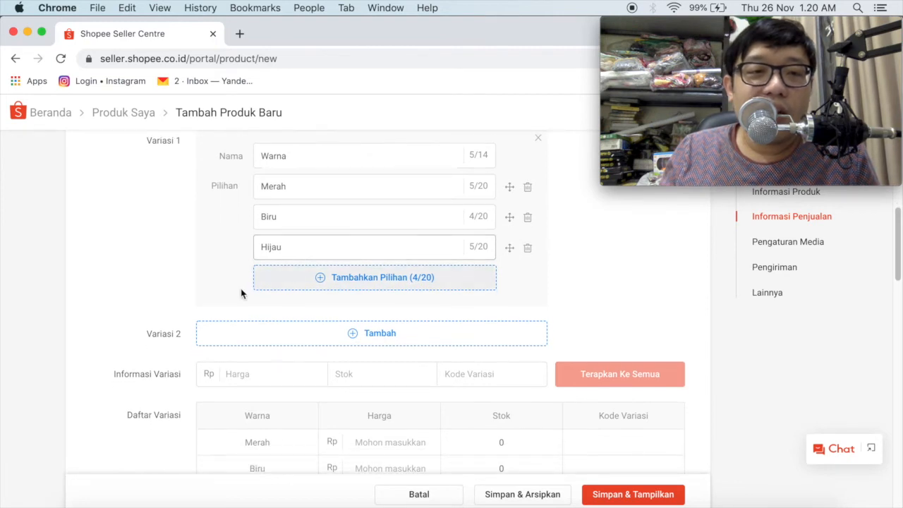
scroll(241, 294, up, 1)
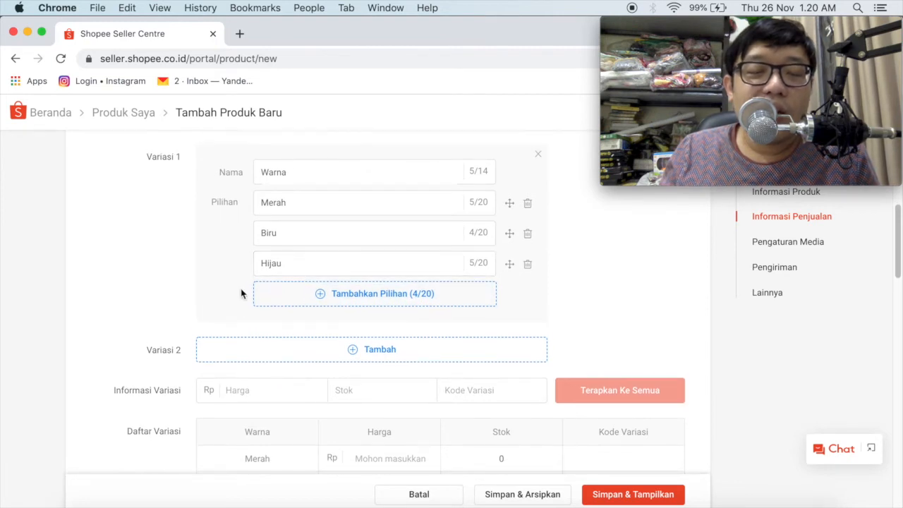
click(291, 353)
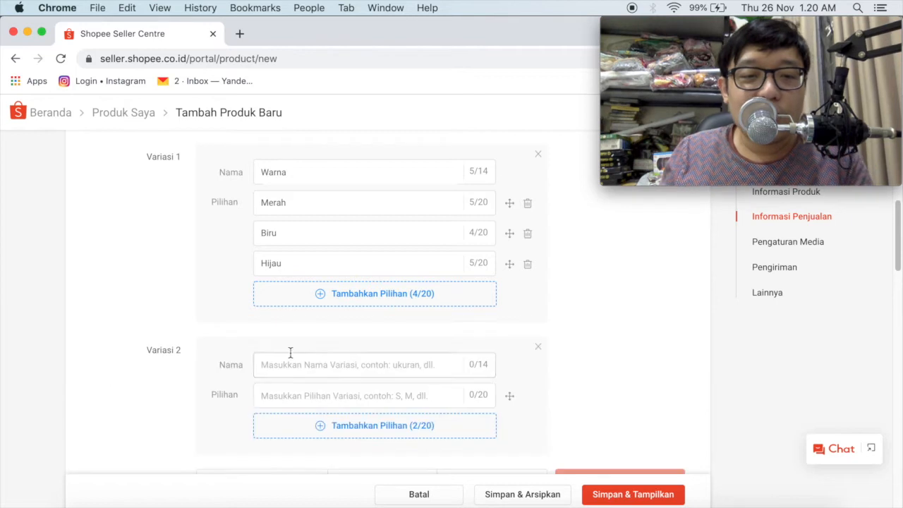
text(Ukuran)
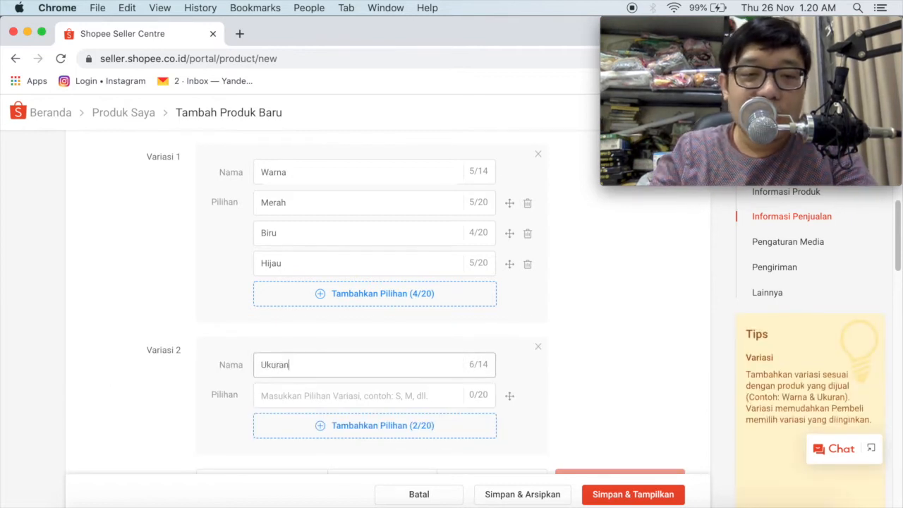
key(Tab)
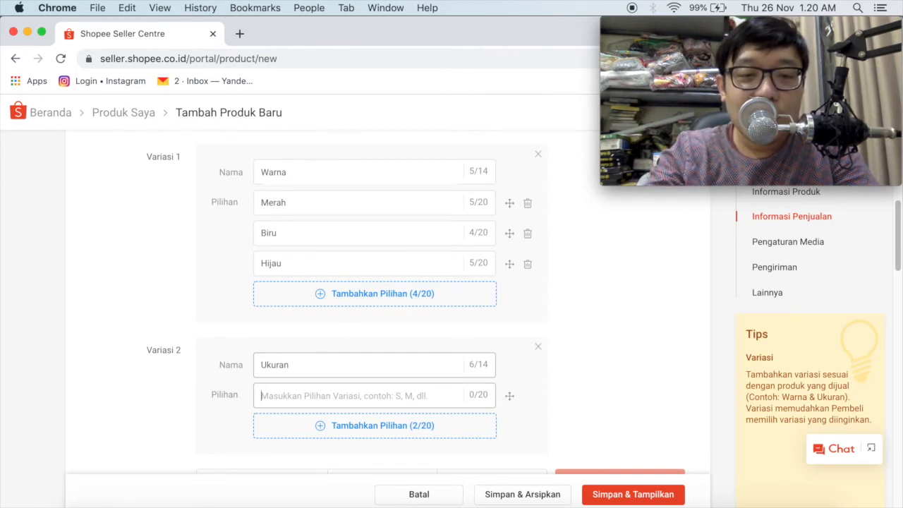
text(S)
Add the options "M" and "L" to the Ukuran variation
click(302, 426)
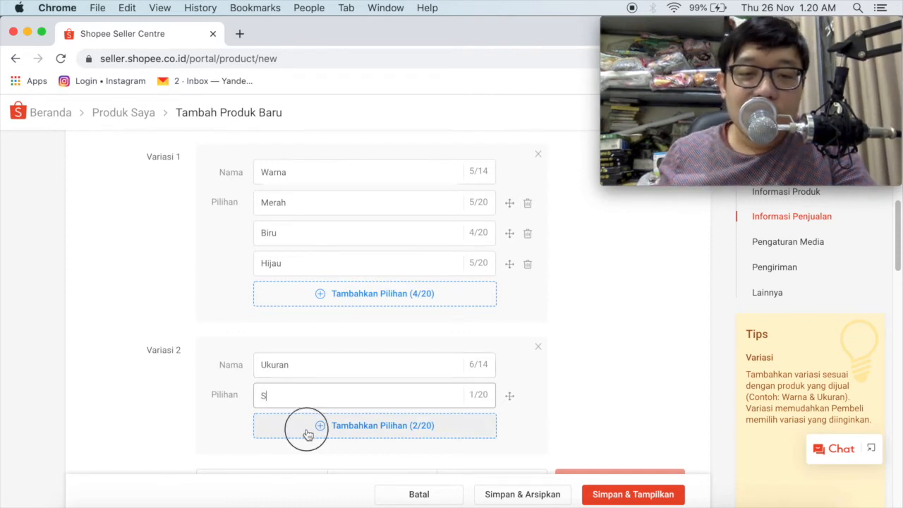
click(288, 394)
text(M)
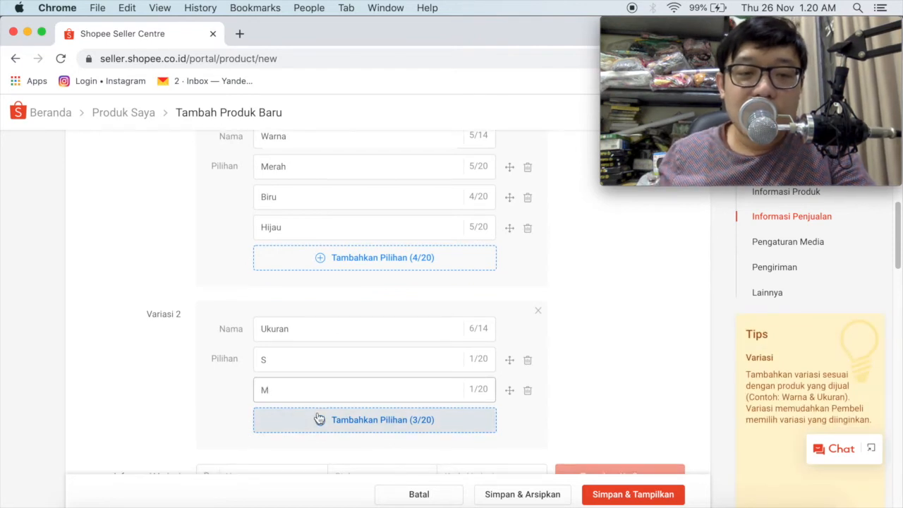
click(313, 419)
click(314, 348)
text(L)
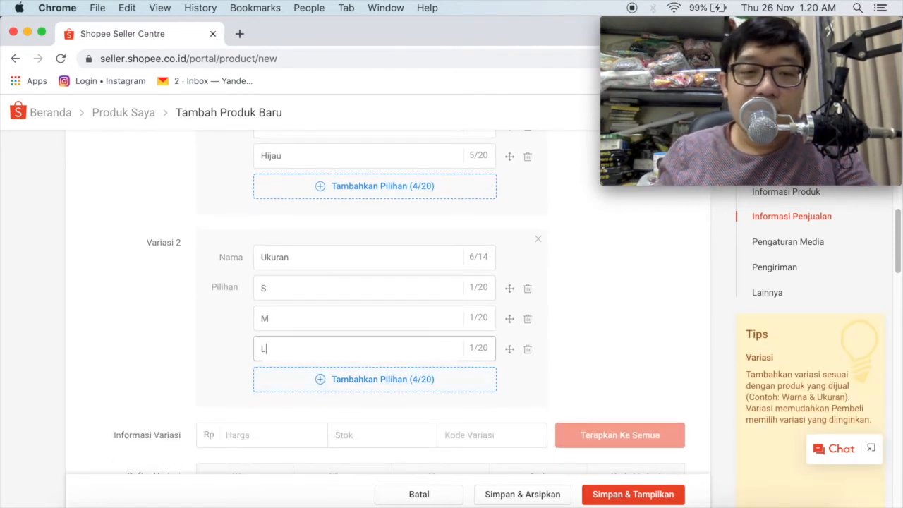
scroll(317, 347, up, 2)
scroll(317, 347, up, 3)
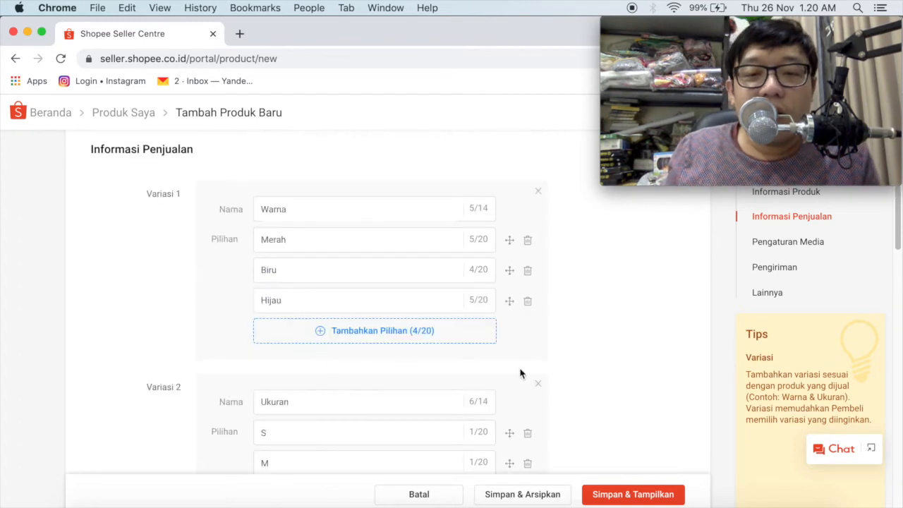
Review the names and options entered for the Warna and Ukuran variations
click(595, 375)
scroll(594, 375, down, 2)
scroll(594, 371, up, 1)
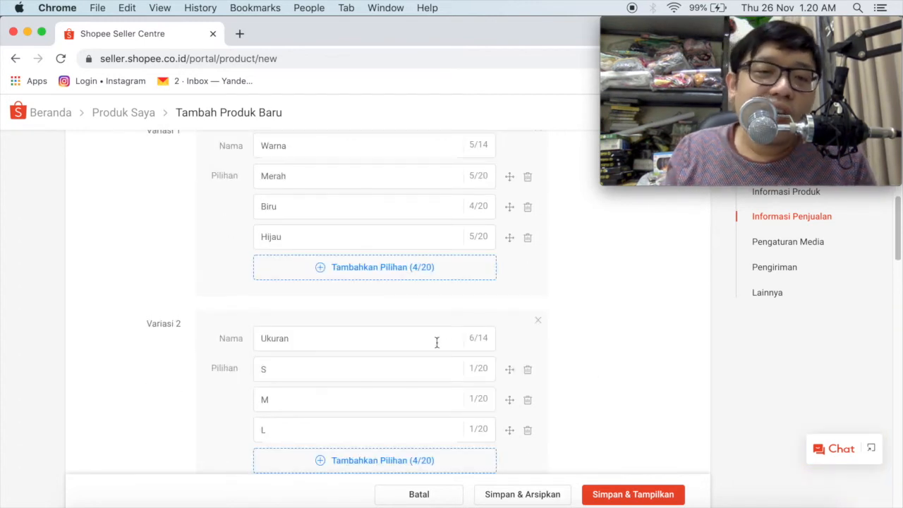
scroll(434, 342, up, 6)
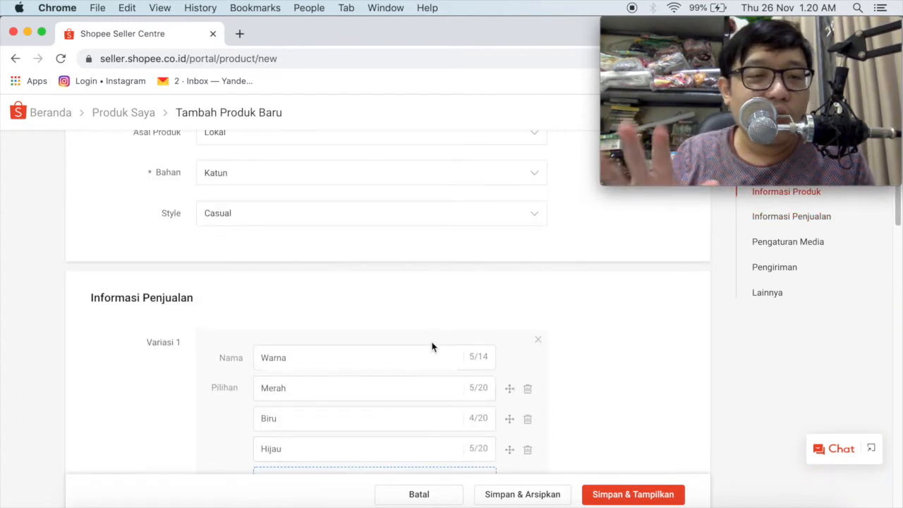
scroll(432, 347, down, 3)
scroll(432, 347, down, 8)
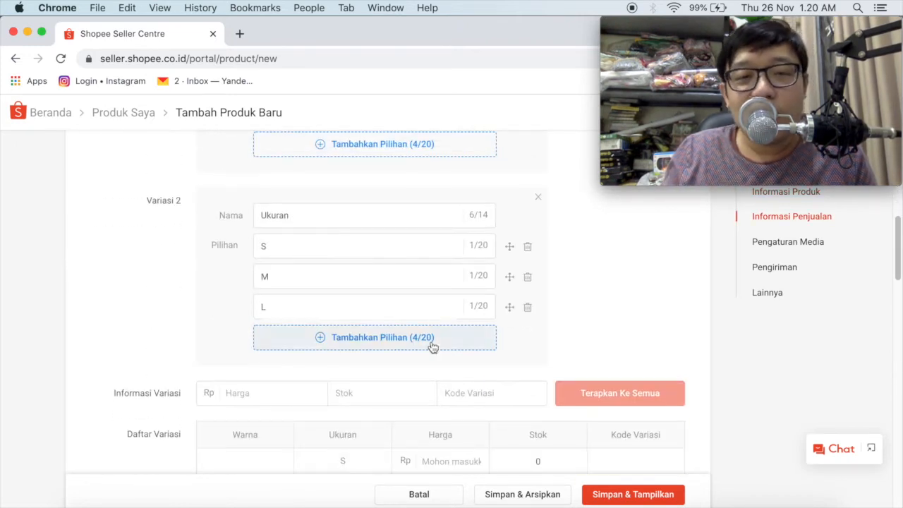
scroll(432, 346, up, 3)
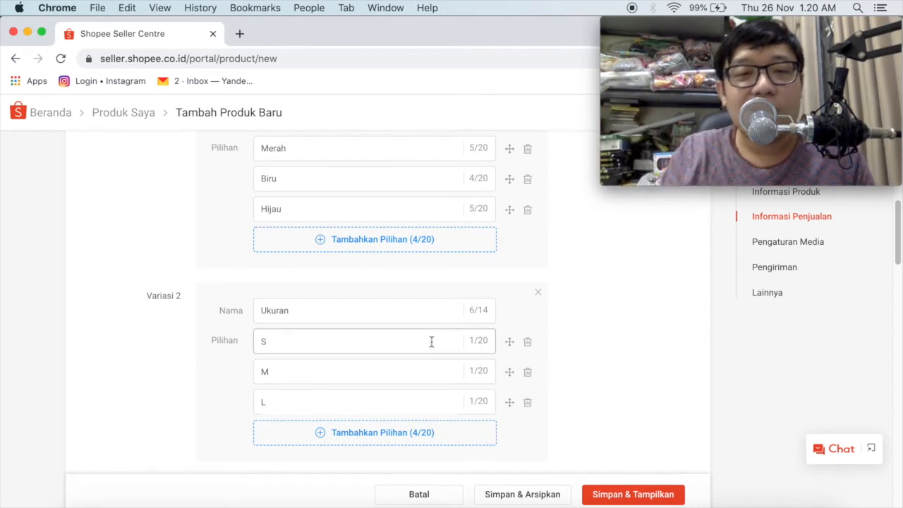
Add the line "Silakan tulis ukuran yang diinginkan di bagian keterangan / catatan" at the end of the product description, separated by a blank line
scroll(444, 346, up, 15)
scroll(445, 346, down, 3)
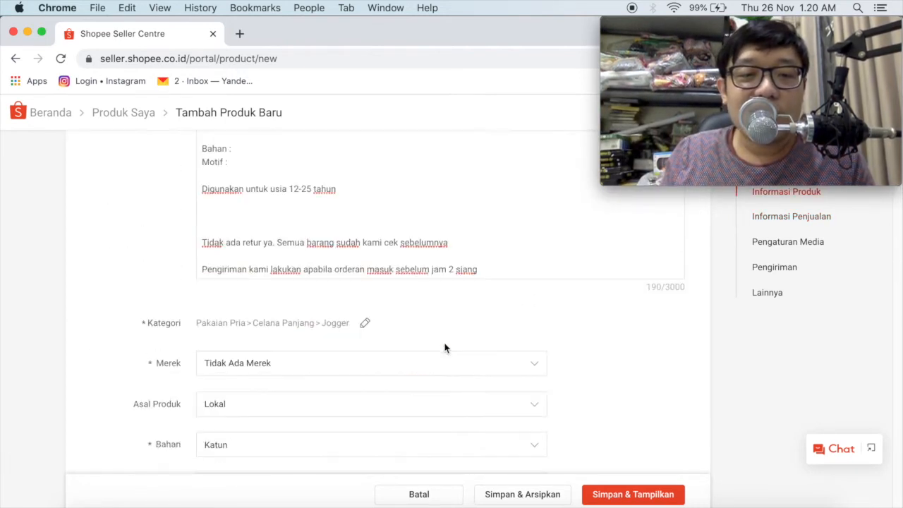
click(498, 265)
key(Return)
key(Return)
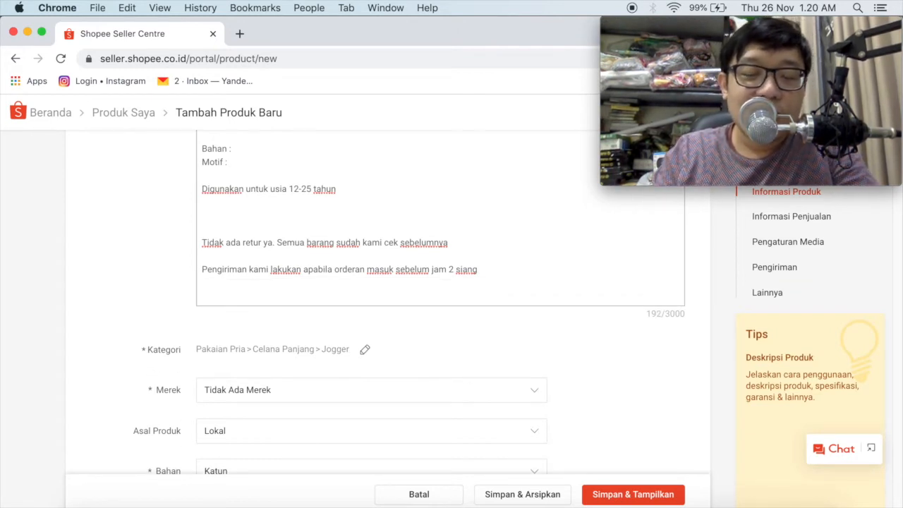
text(Silakan tulis ukuran yang diingink)
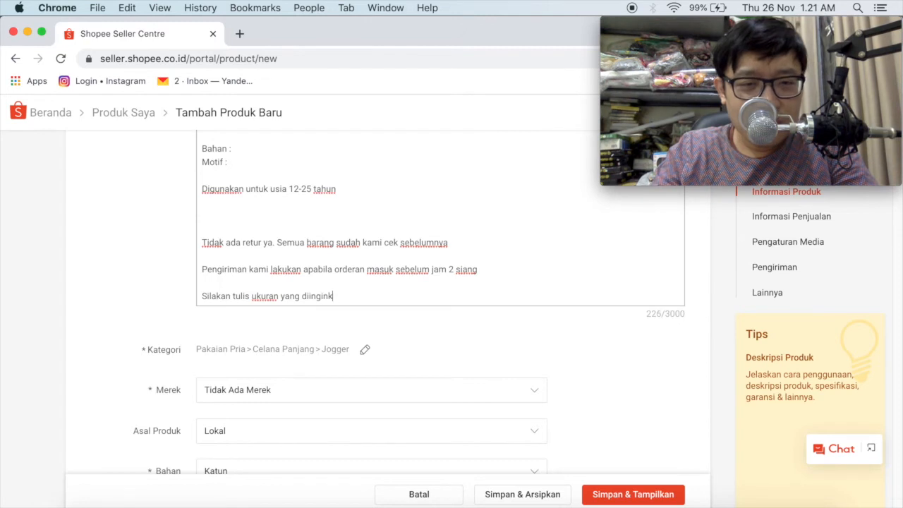
text(an di bagian kete)
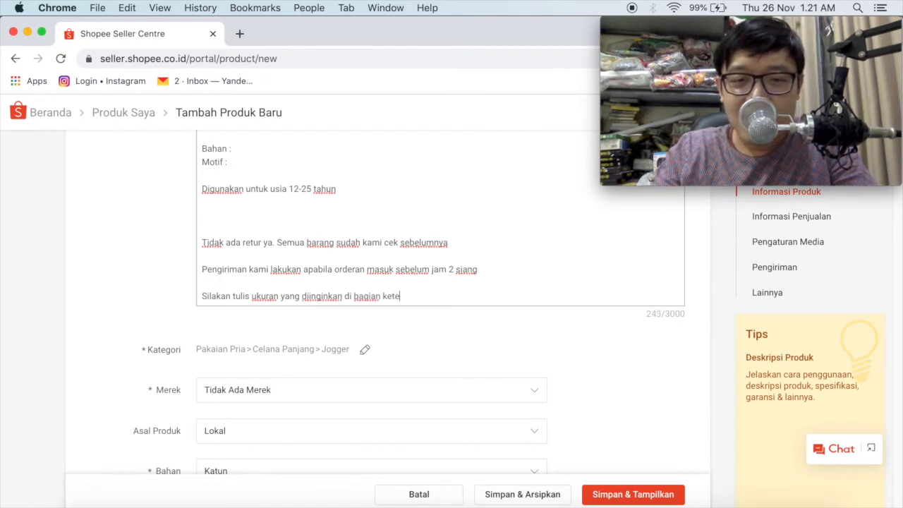
text(rangan / catatan)
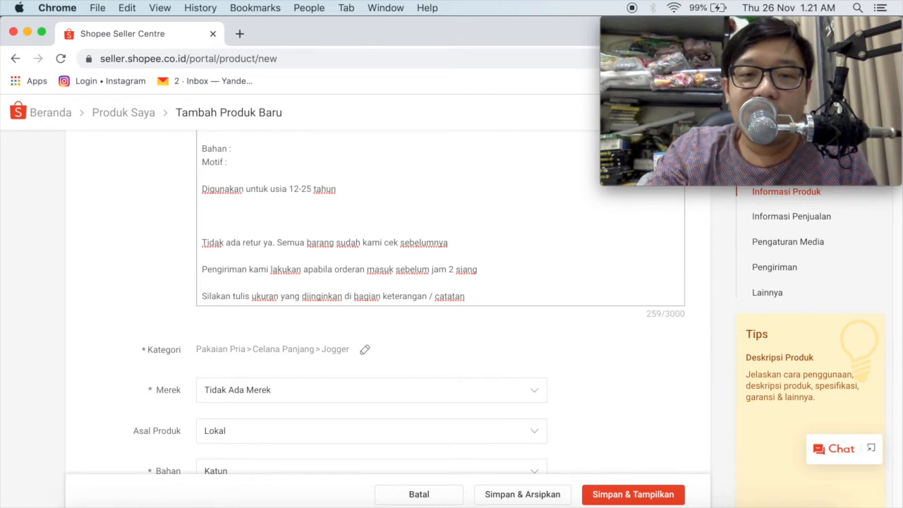
Examine the Informasi Variasi fields and the Daftar Variasi table of colour and size combinations
scroll(441, 337, down, 8)
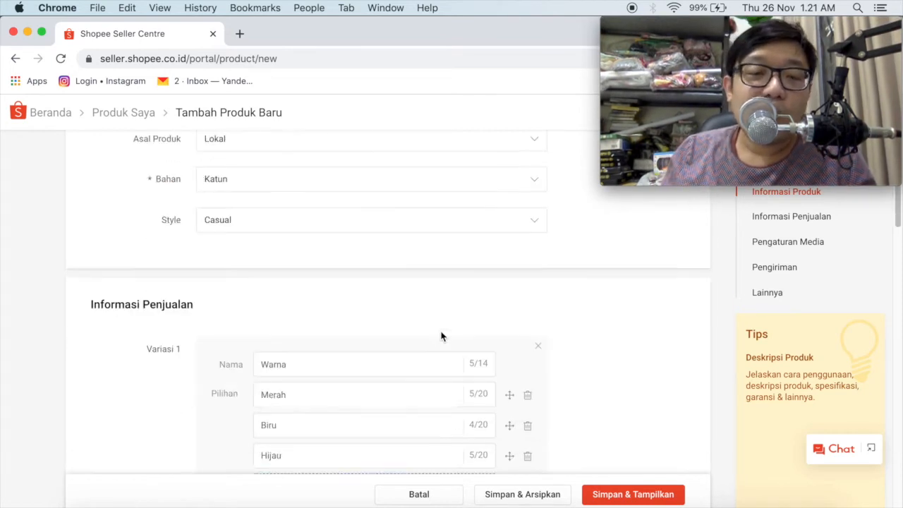
scroll(441, 331, down, 2)
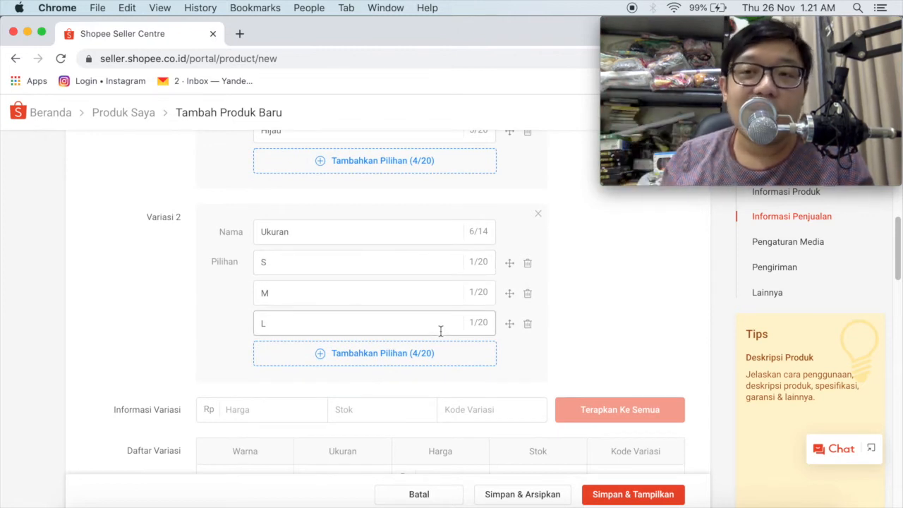
scroll(441, 331, down, 2)
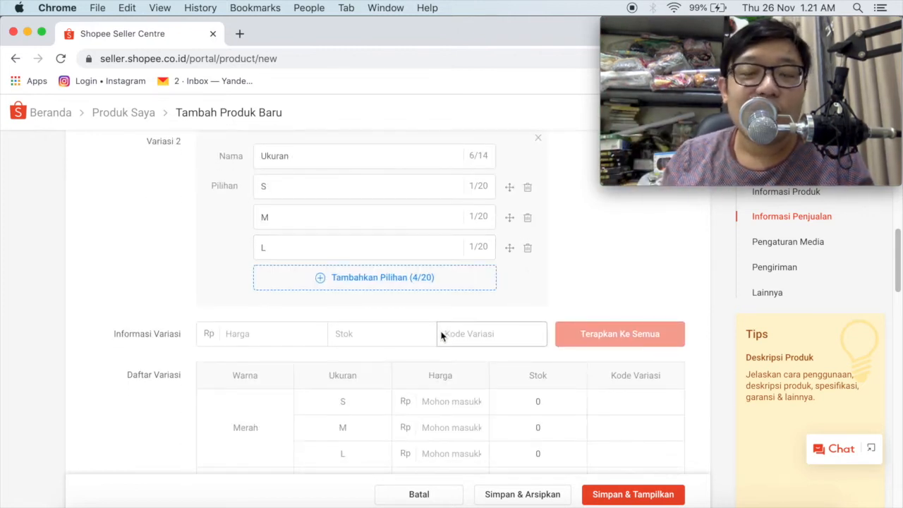
scroll(441, 335, down, 1)
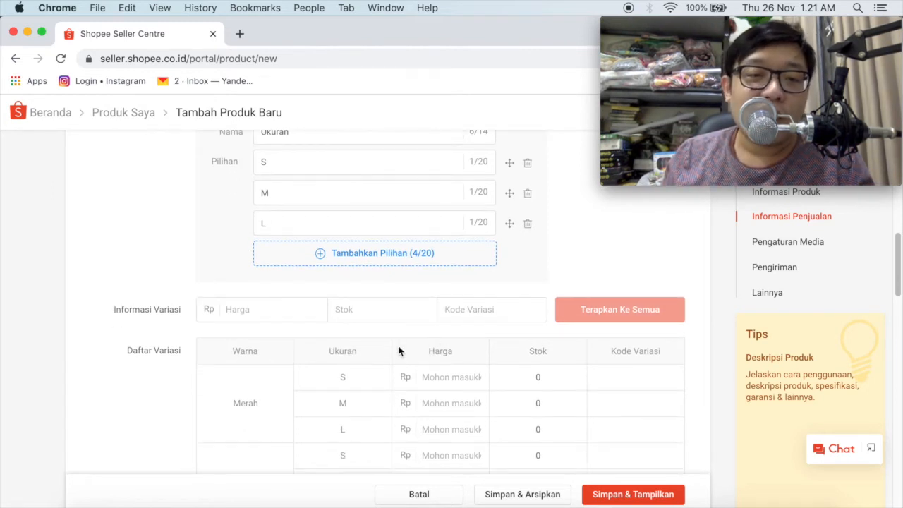
scroll(402, 346, down, 1)
scroll(403, 346, down, 3)
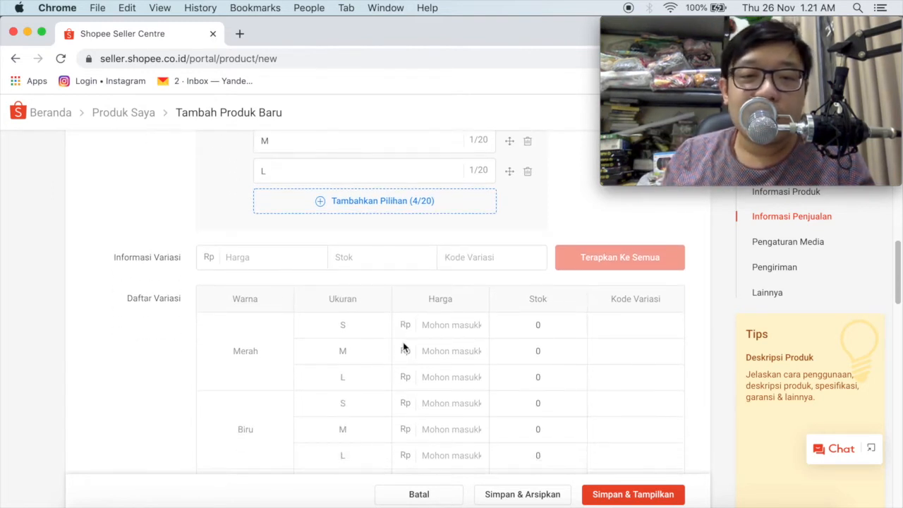
click(267, 230)
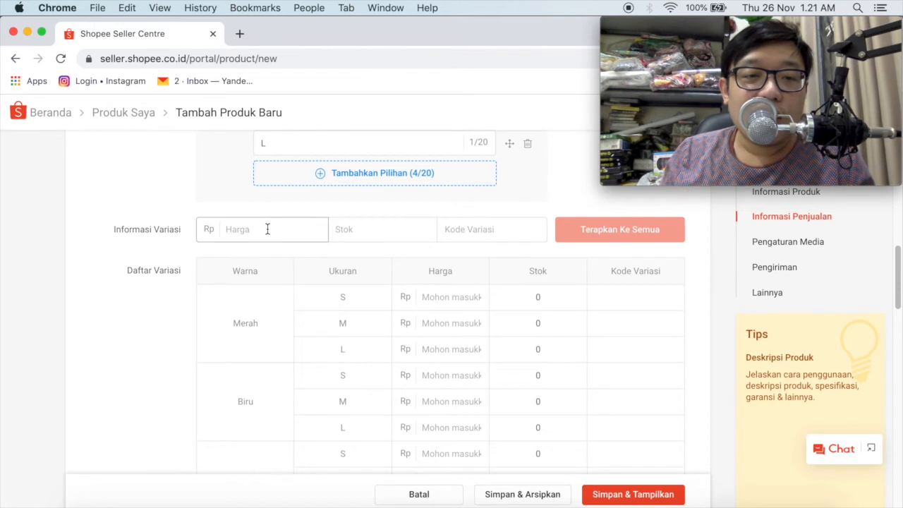
scroll(268, 230, down, 1)
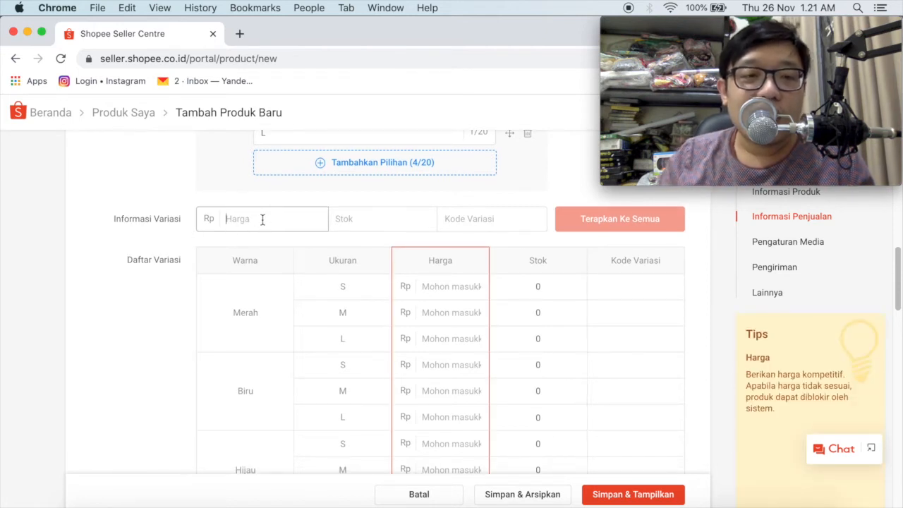
double_click(172, 219)
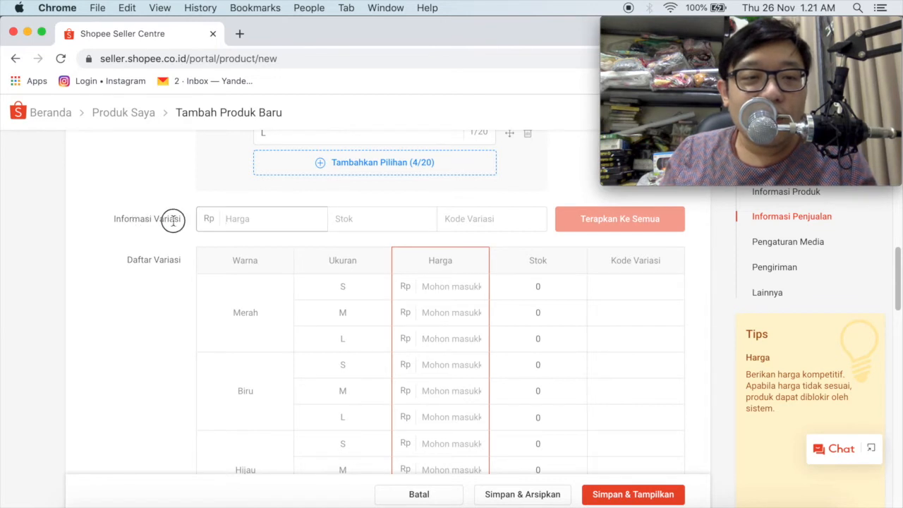
drag(137, 261, 163, 259)
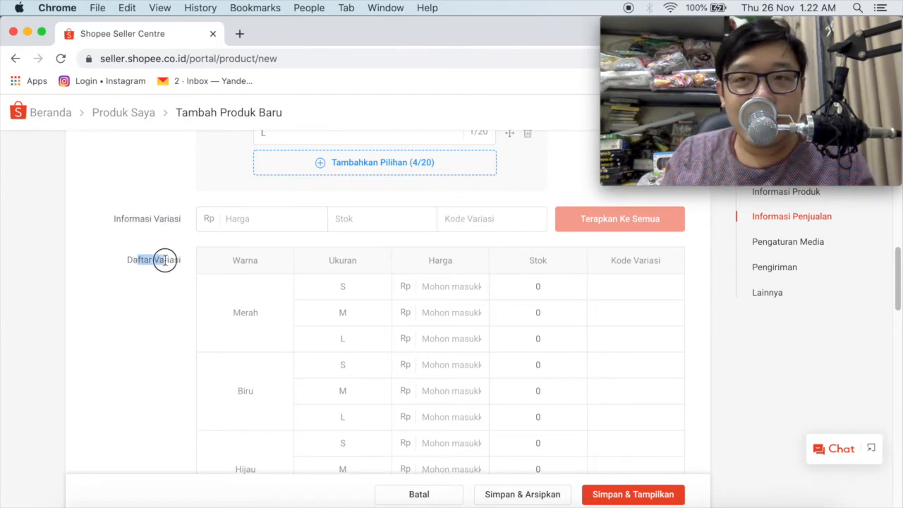
Apply a price of Rp 10000, a stock of 5 and the variation code SO01 to all variations
click(259, 221)
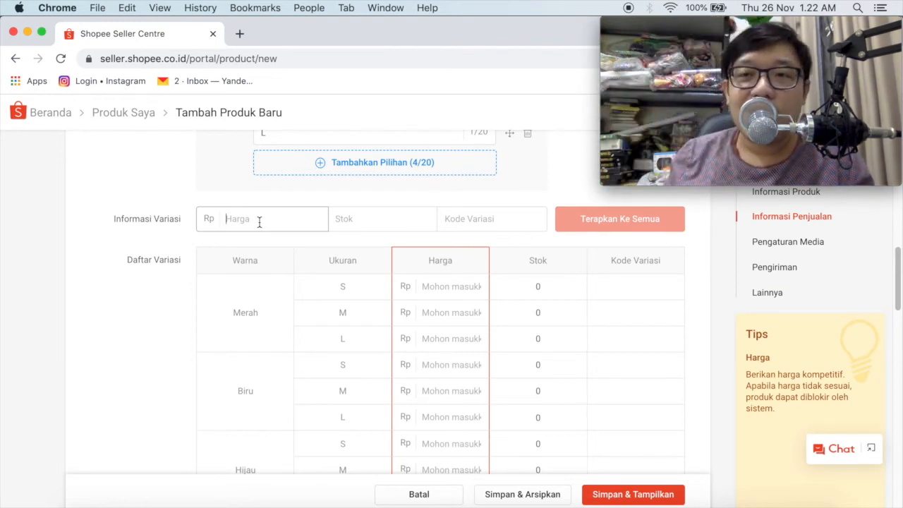
text(10000)
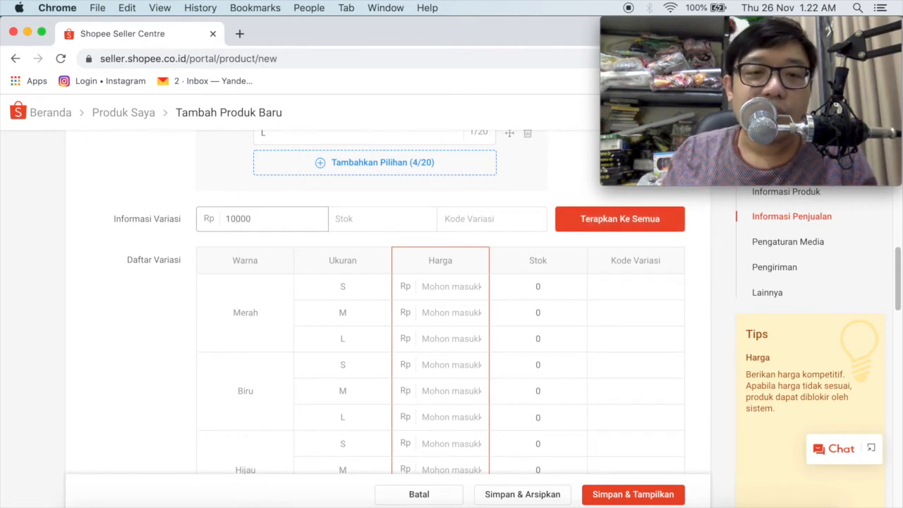
click(347, 218)
text(5)
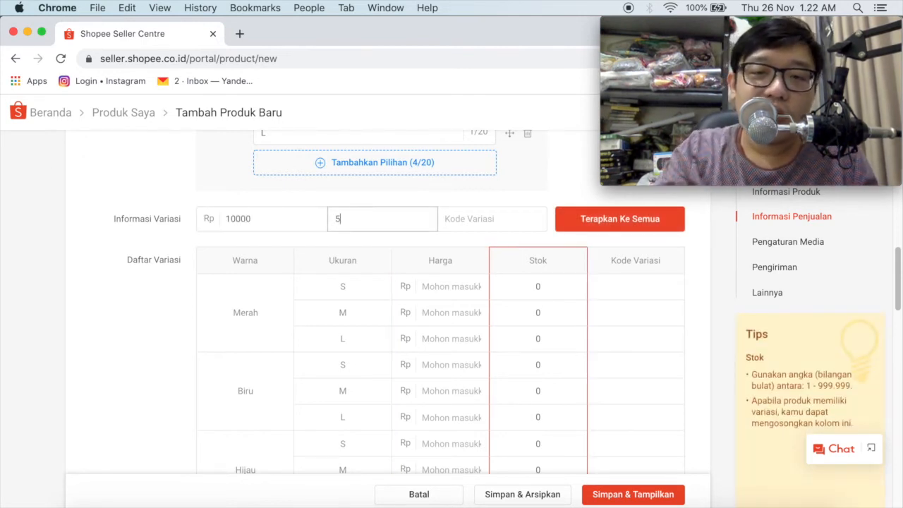
click(475, 218)
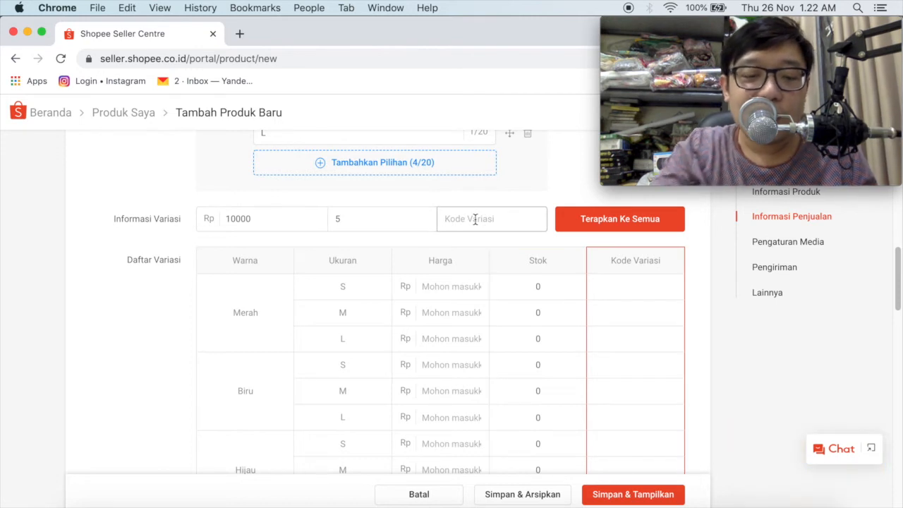
text(SO01)
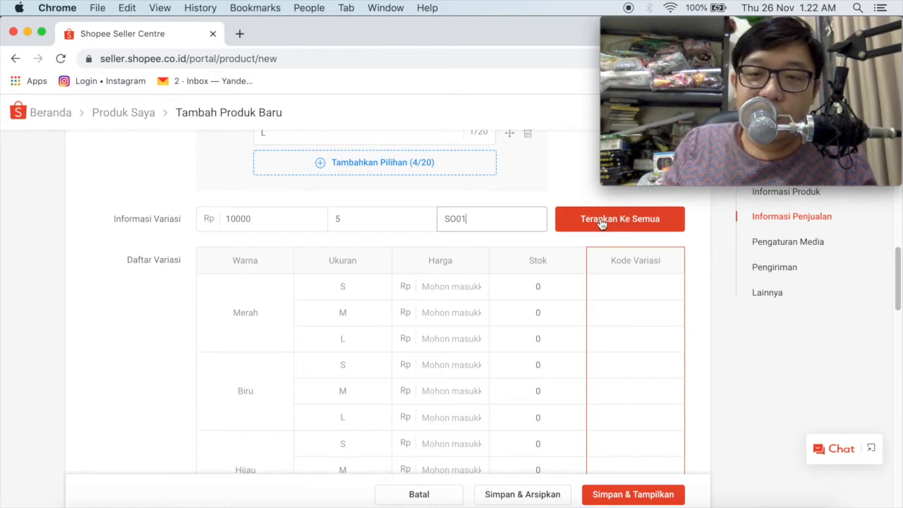
scroll(606, 223, down, 1)
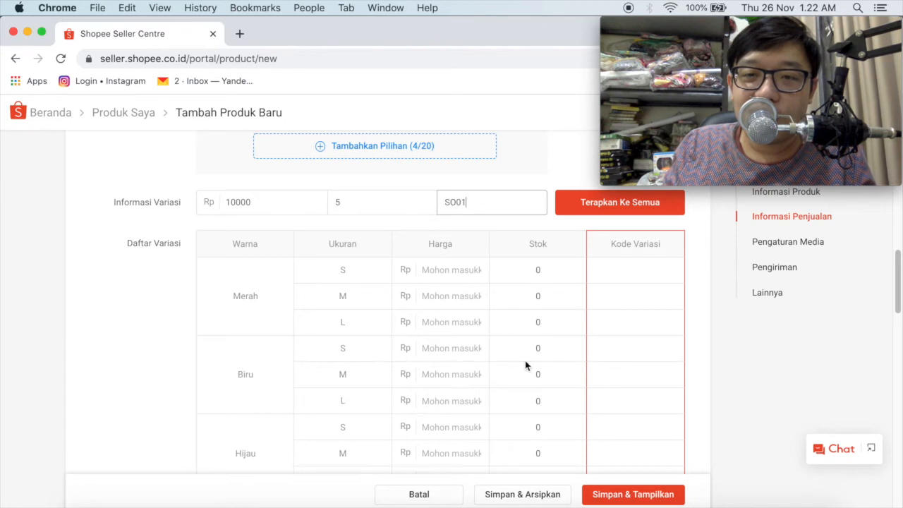
click(612, 215)
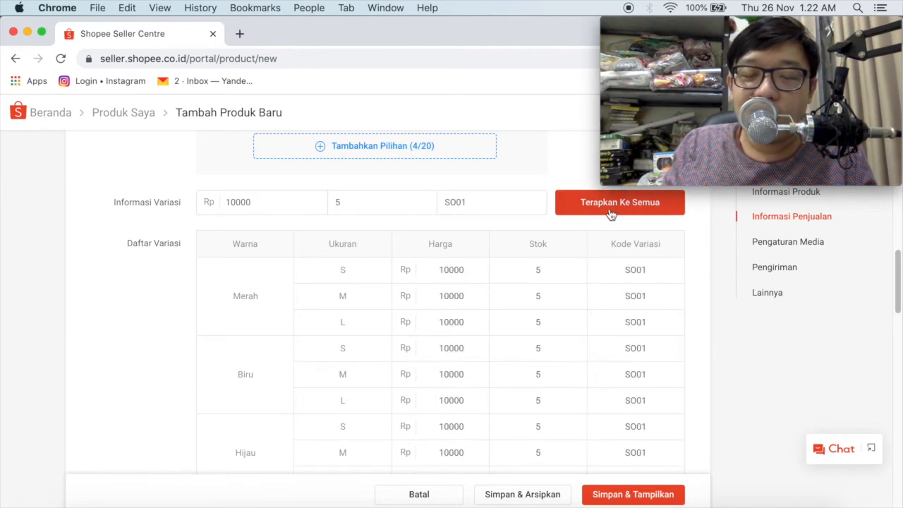
Check the price, stock and code of the Merah rows in Daftar Variasi against the Informasi Variasi values
scroll(546, 283, down, 1)
drag(437, 260, 472, 259)
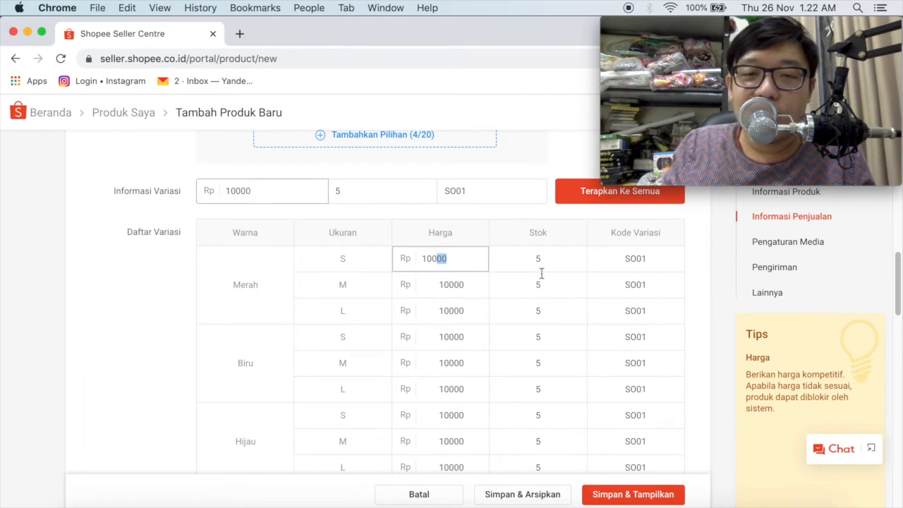
click(584, 262)
drag(625, 258, 666, 261)
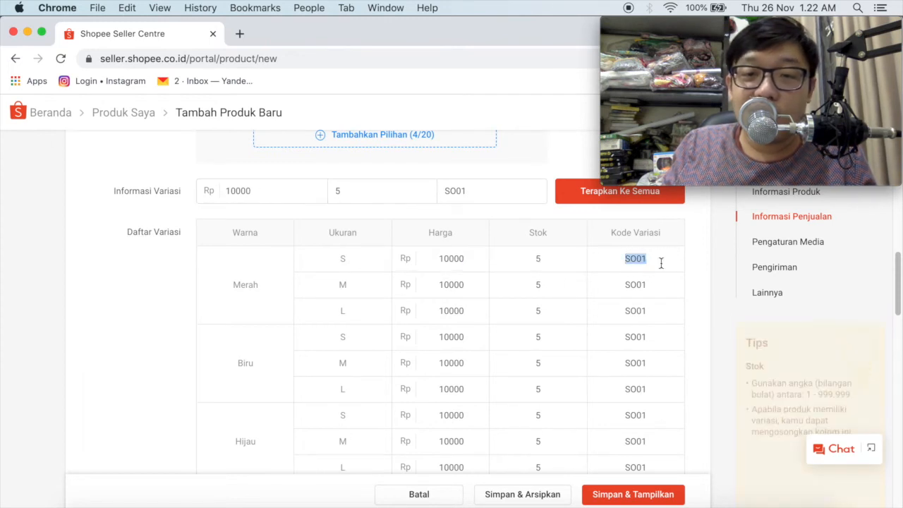
drag(453, 284, 459, 285)
click(582, 283)
double_click(640, 285)
click(435, 311)
click(515, 310)
double_click(603, 312)
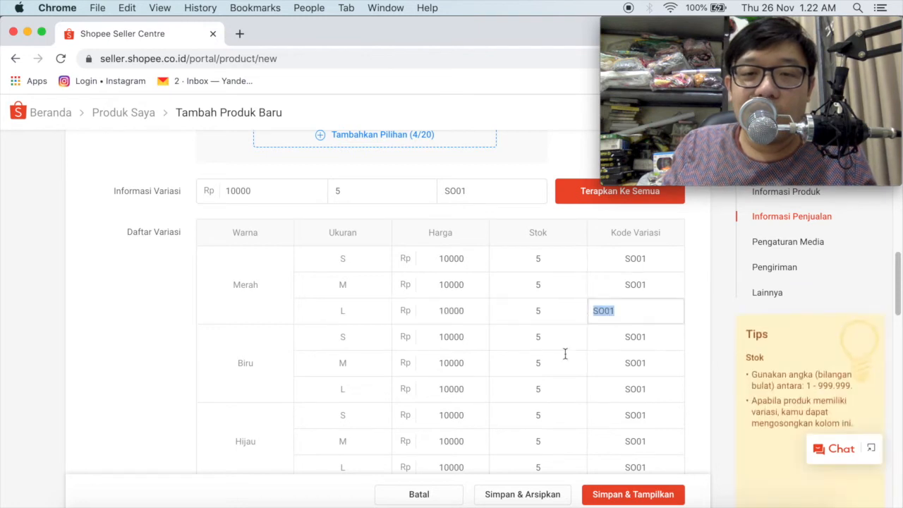
drag(166, 191, 111, 191)
click(158, 192)
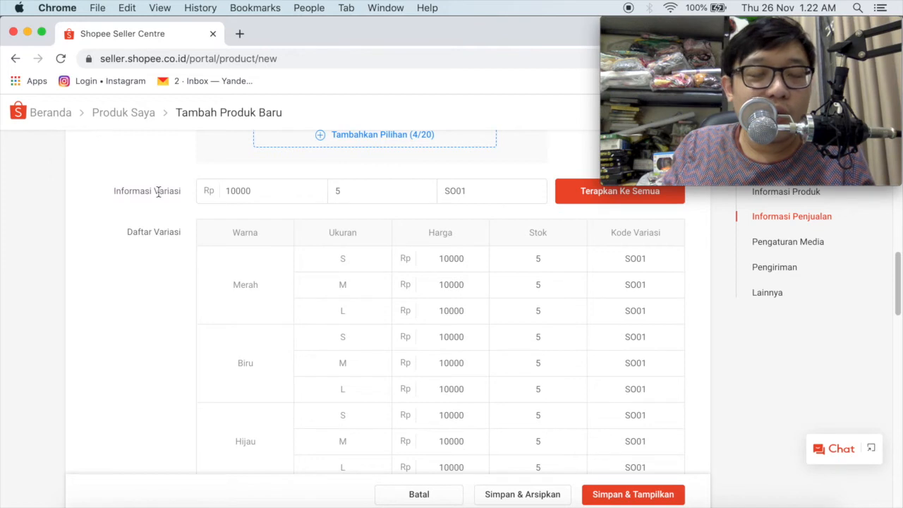
drag(139, 233, 210, 253)
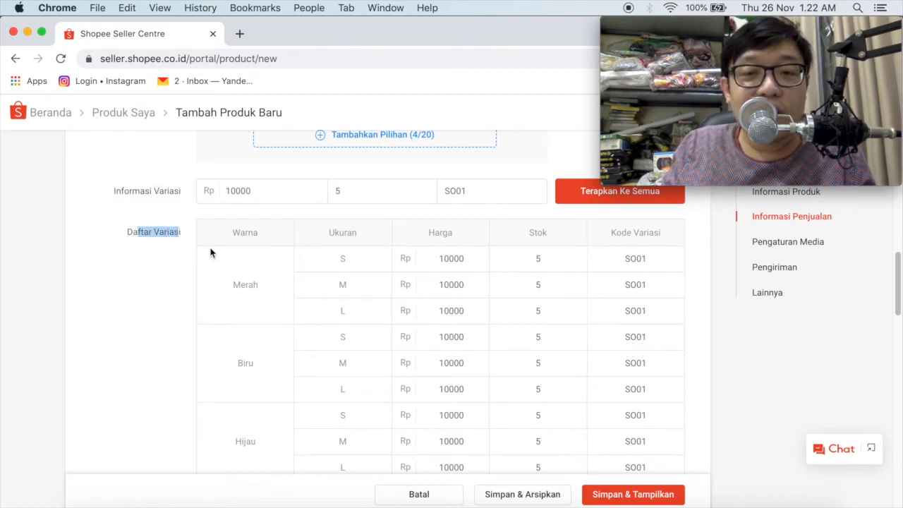
Set the stock of the Merah size S variation to 10
scroll(213, 261, down, 2)
click(542, 225)
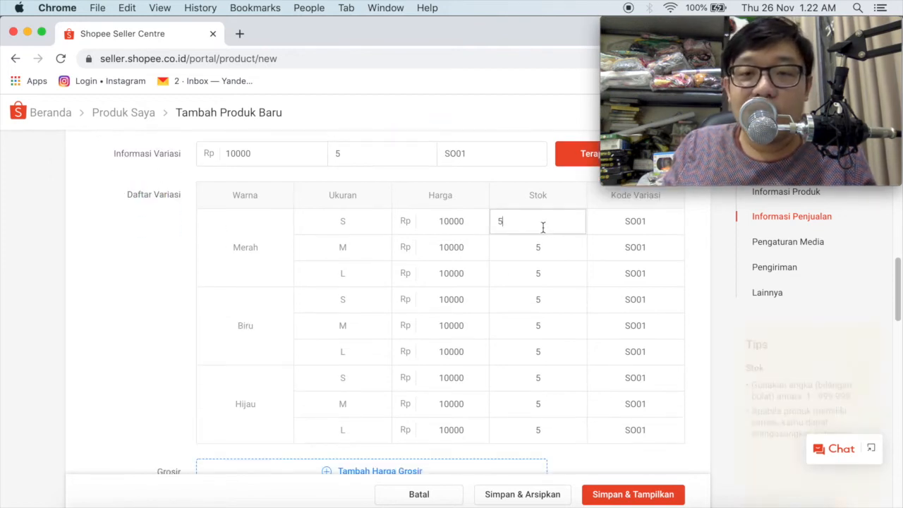
scroll(540, 226, down, 2)
drag(524, 186, 482, 182)
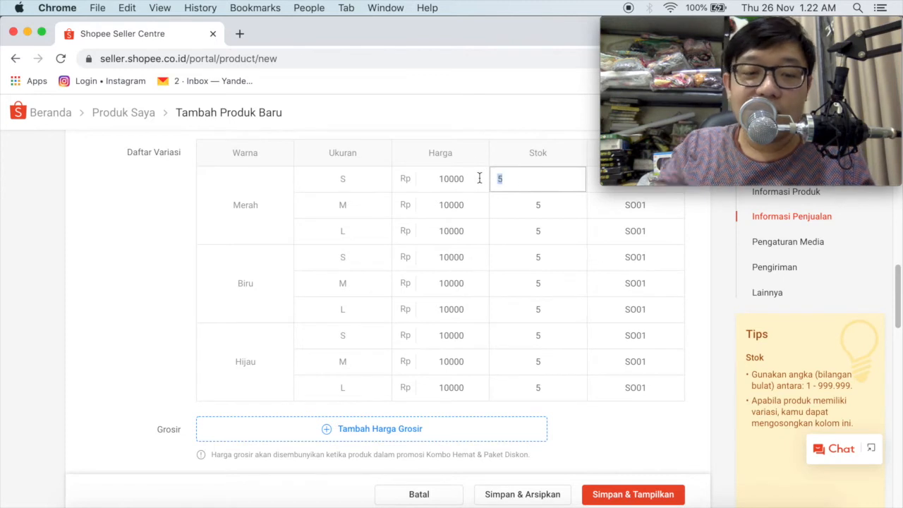
text(10)
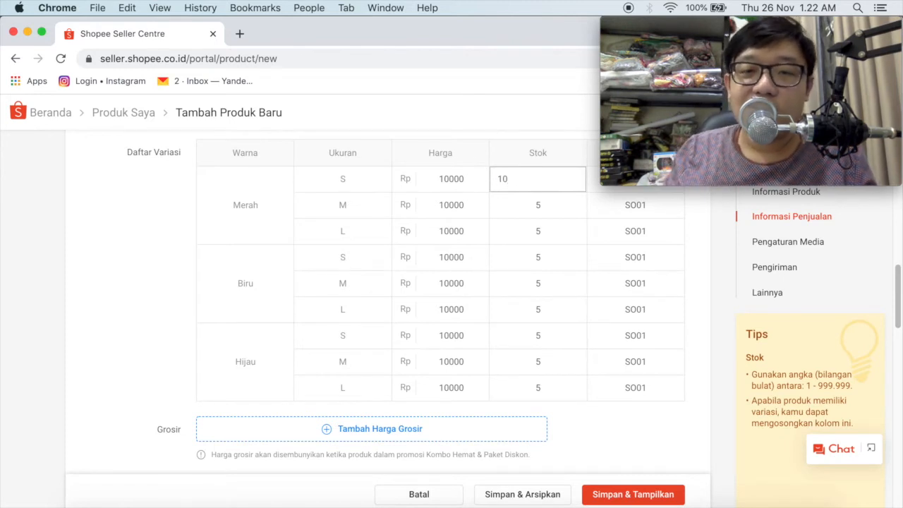
Set the price of the Merah size M variation to Rp 15000
double_click(461, 204)
click(466, 205)
key(Left)
key(Left)
key(Left)
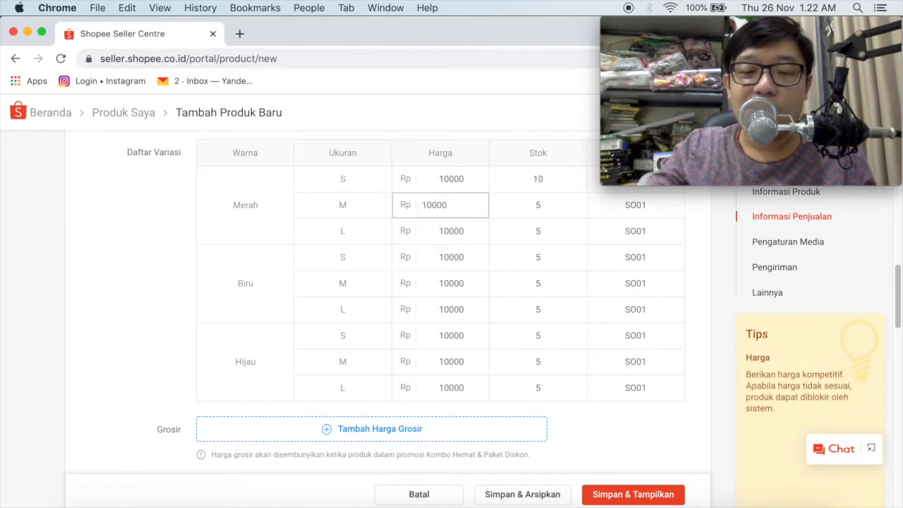
key(BackSpace)
text(5)
click(494, 234)
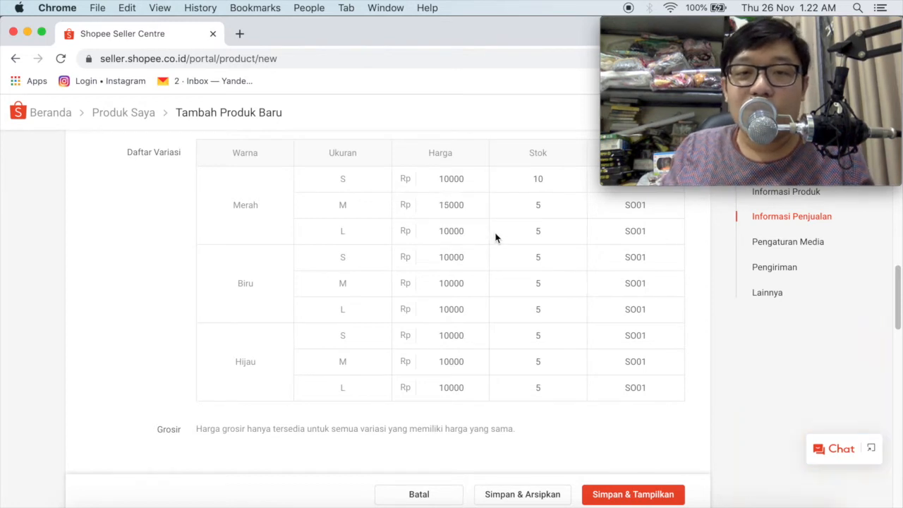
Set the price of the Merah size L variation to Rp 20000
scroll(495, 238, up, 3)
scroll(490, 240, down, 3)
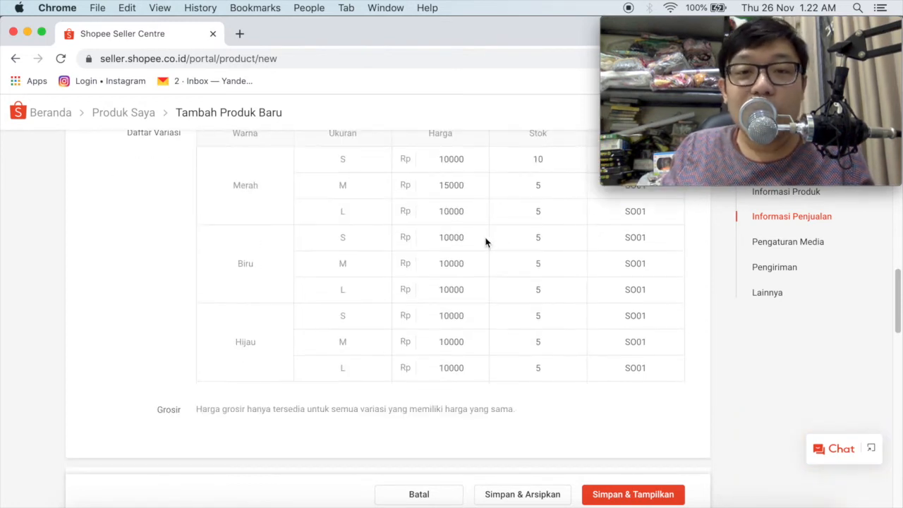
click(450, 189)
click(447, 215)
click(426, 211)
drag(426, 211, 408, 212)
text(2)
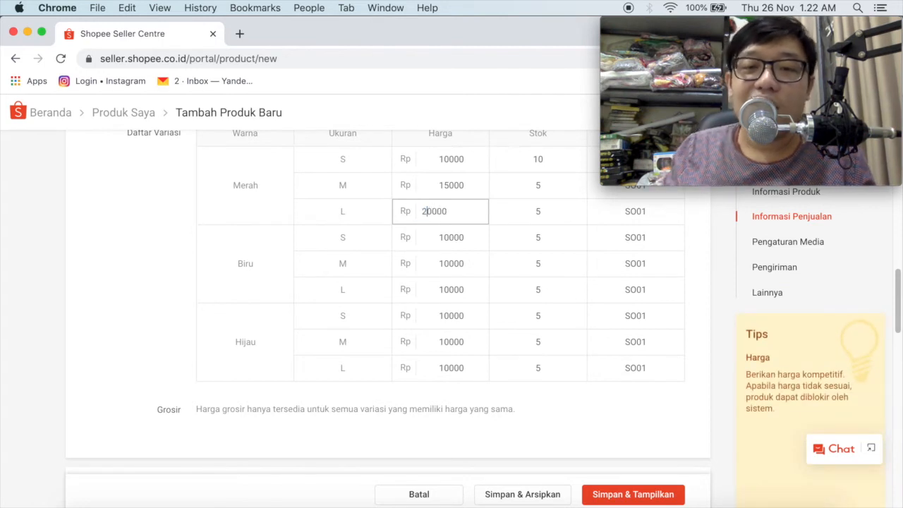
click(560, 251)
click(633, 258)
double_click(632, 264)
Remove both the Warna and Ukuran variations from Informasi Penjualan
scroll(631, 268, up, 2)
scroll(631, 268, down, 5)
scroll(632, 271, down, 4)
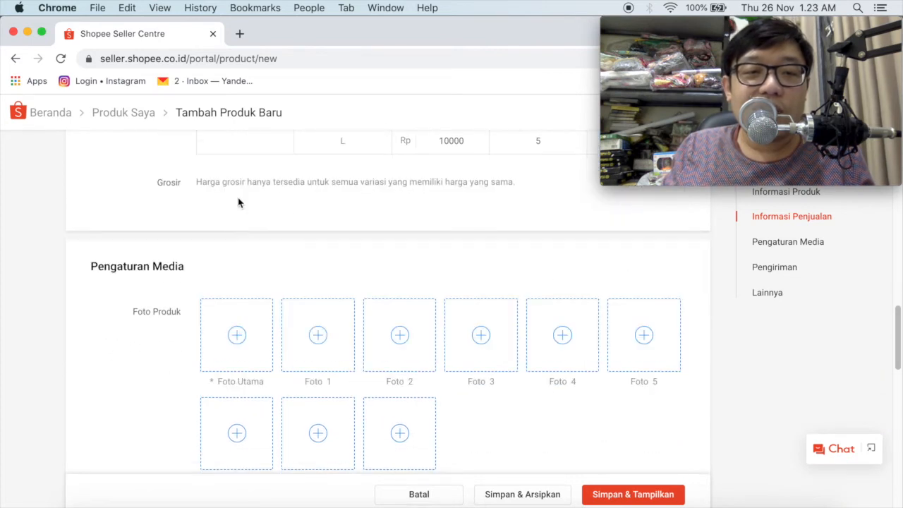
scroll(278, 194, up, 10)
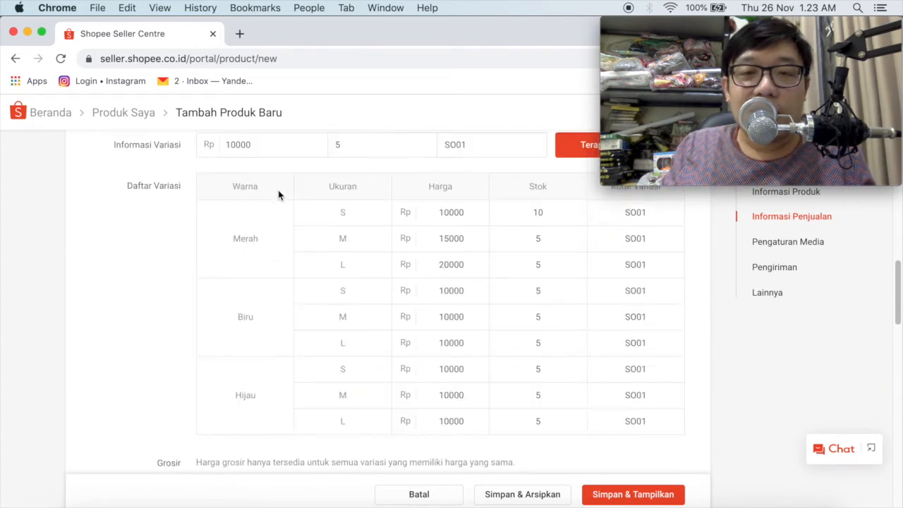
scroll(277, 194, up, 8)
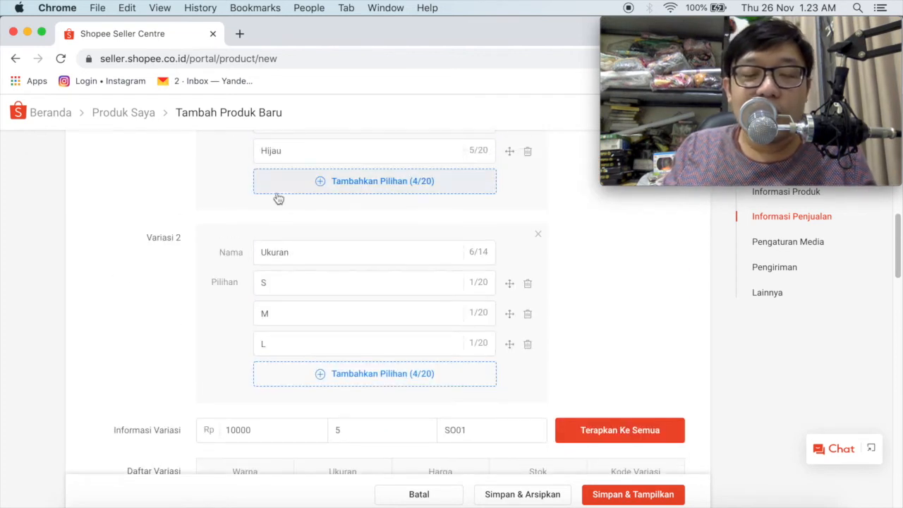
scroll(279, 200, down, 1)
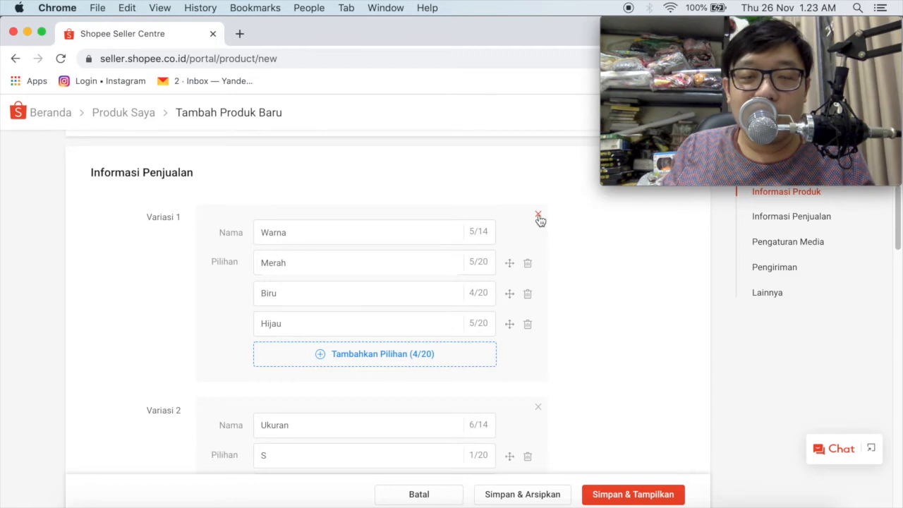
scroll(538, 219, down, 5)
scroll(538, 221, up, 7)
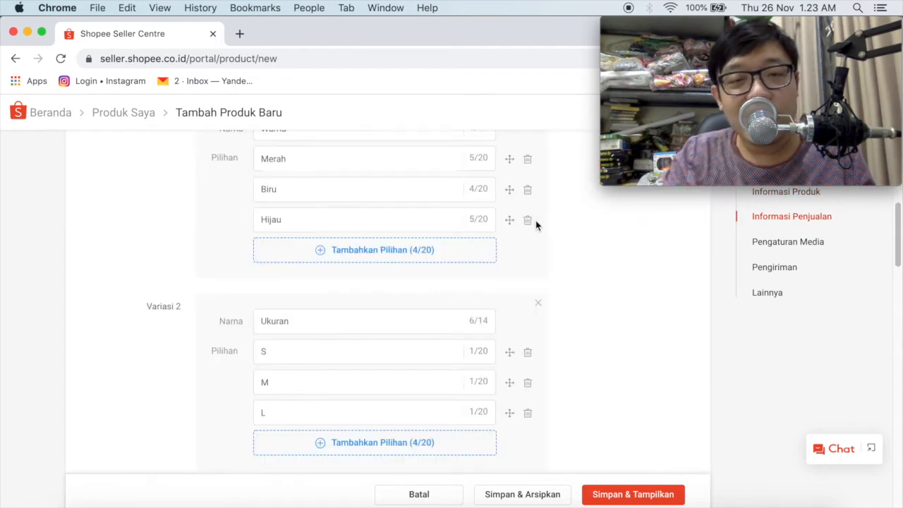
scroll(536, 225, up, 2)
click(538, 198)
click(536, 201)
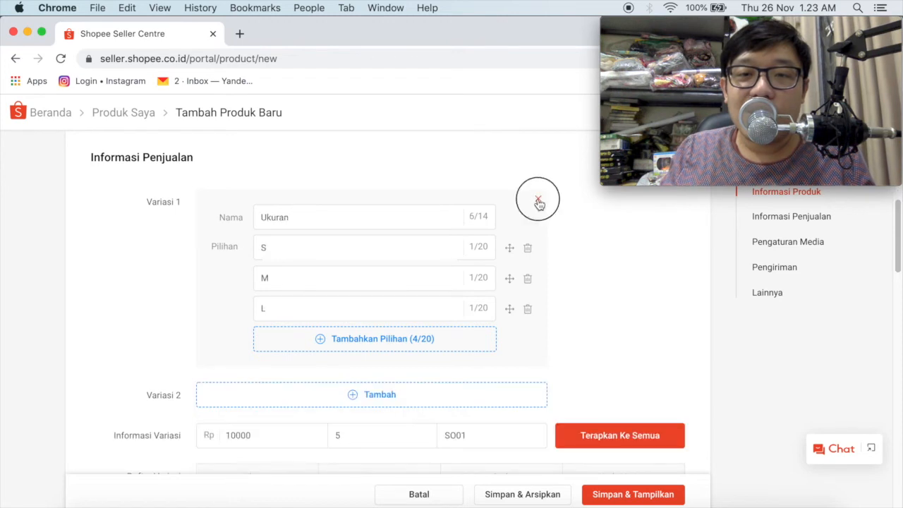
Set the product's single Harga to Rp 120000
scroll(537, 199, down, 2)
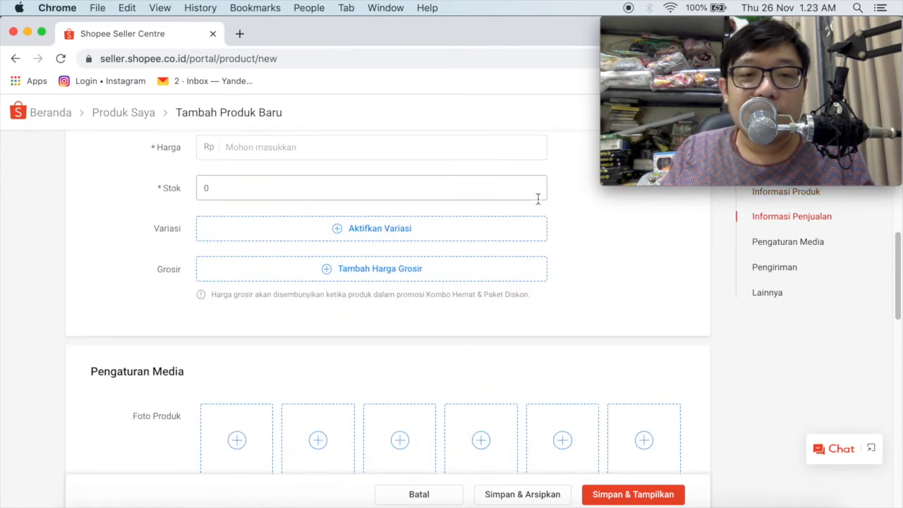
scroll(423, 236, down, 1)
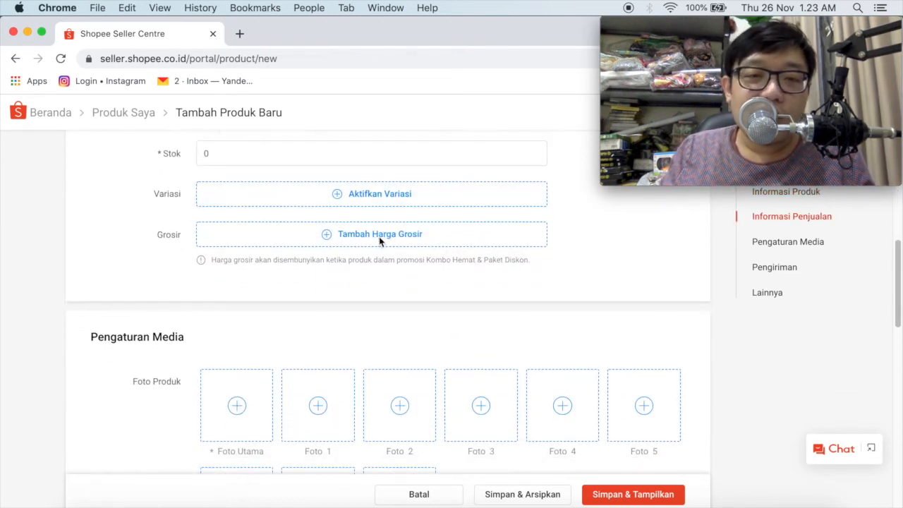
scroll(380, 241, down, 1)
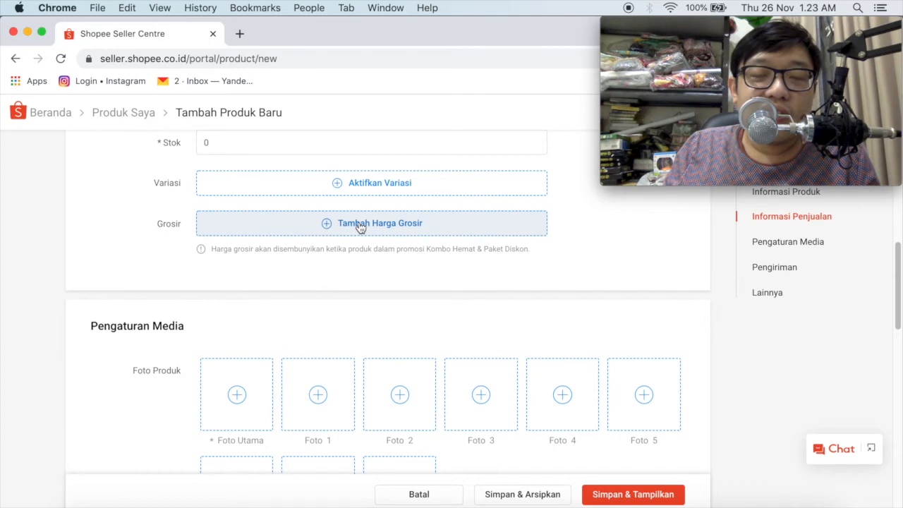
scroll(361, 226, up, 3)
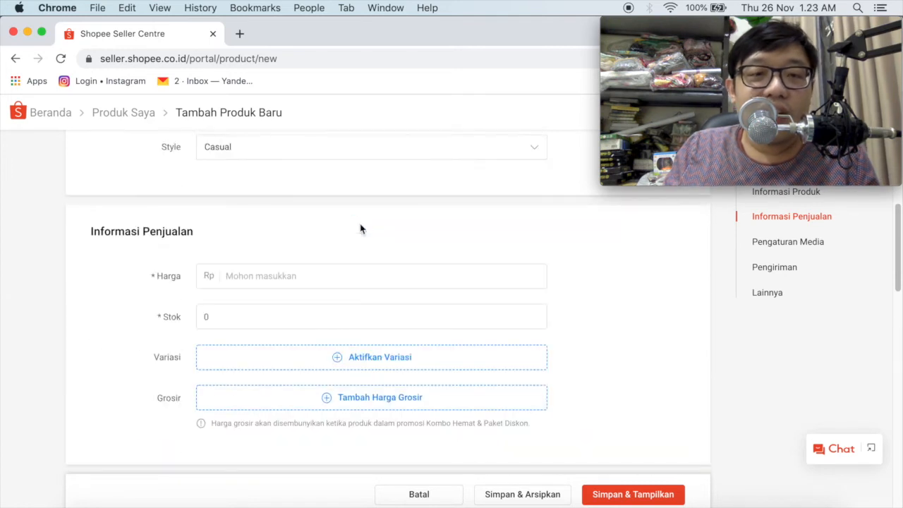
click(296, 276)
text(100000)
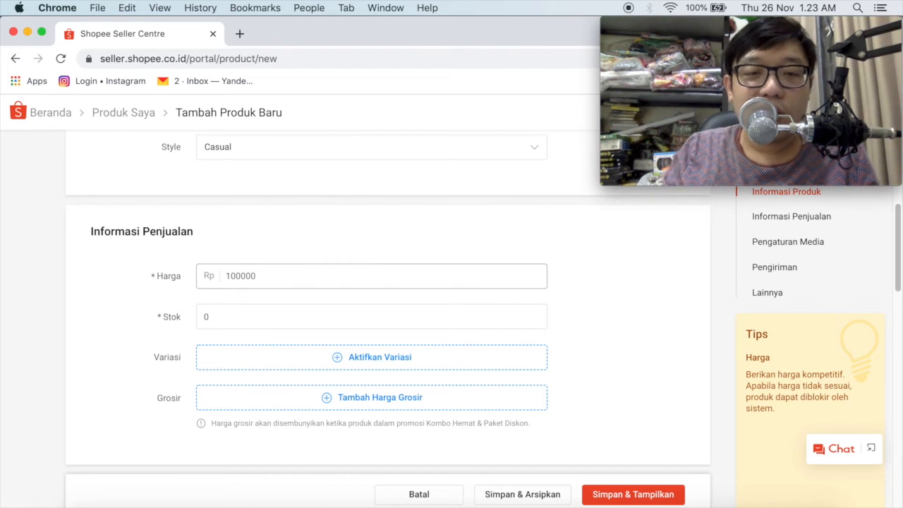
key(Left)
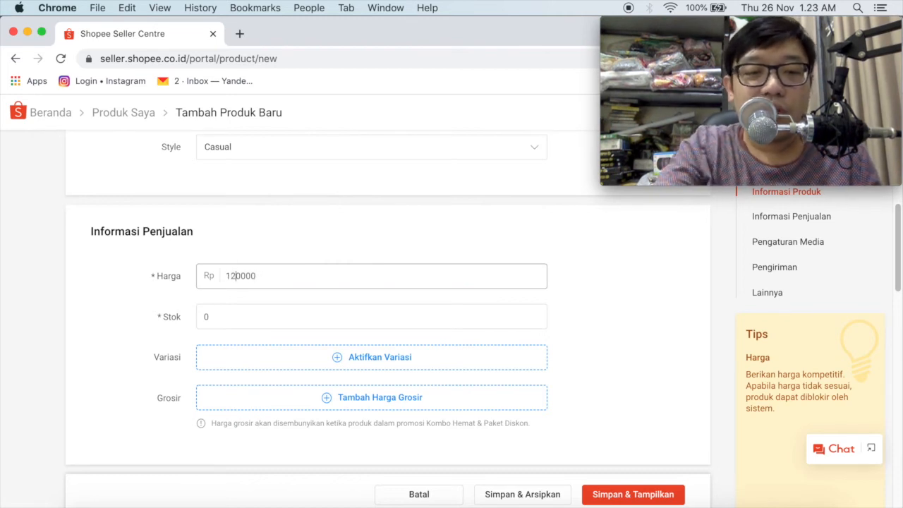
Set the product's Stok to 10
click(261, 316)
text(1)
scroll(190, 299, down, 3)
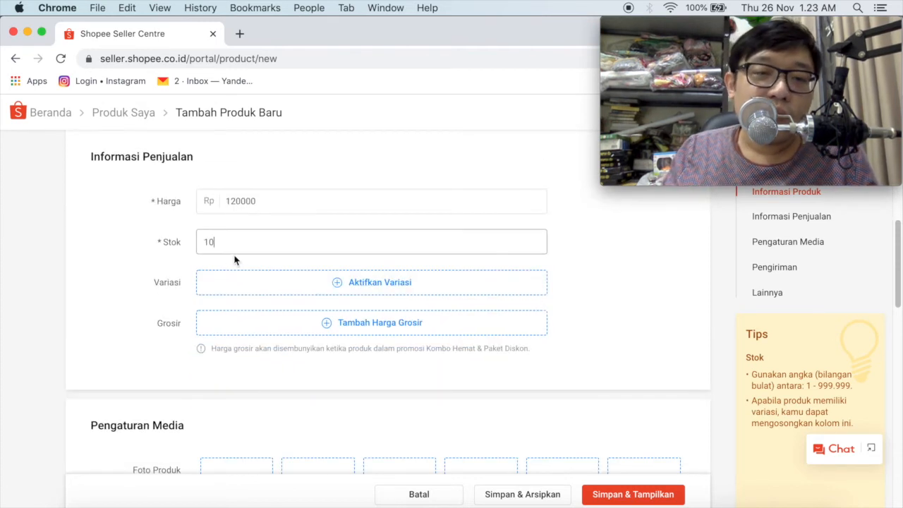
text(0)
Add a wholesale price tier under Grosir and check the product's regular price
click(375, 332)
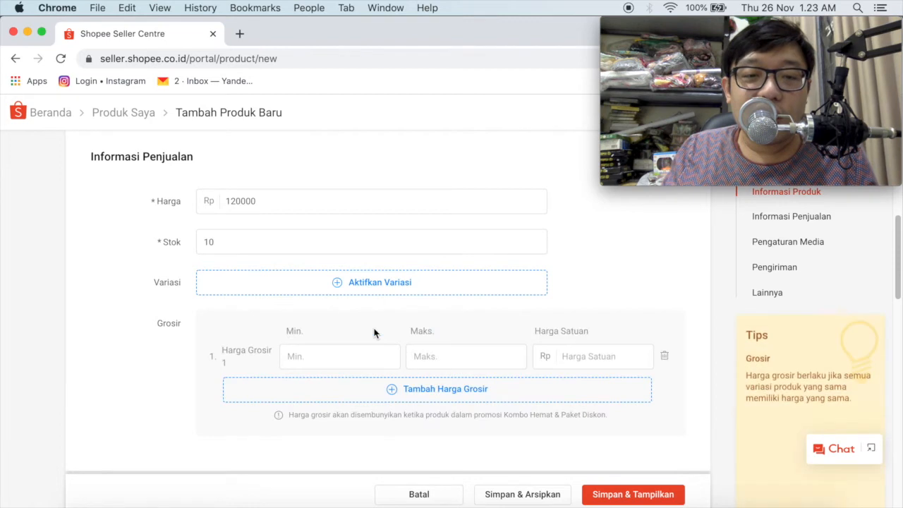
click(333, 357)
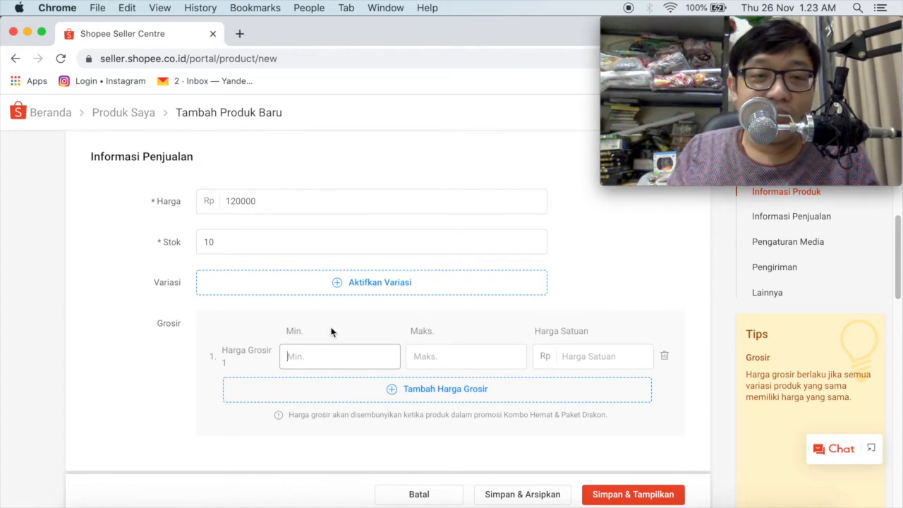
click(247, 201)
drag(247, 199, 218, 202)
click(271, 201)
drag(278, 204, 173, 196)
click(272, 201)
click(281, 202)
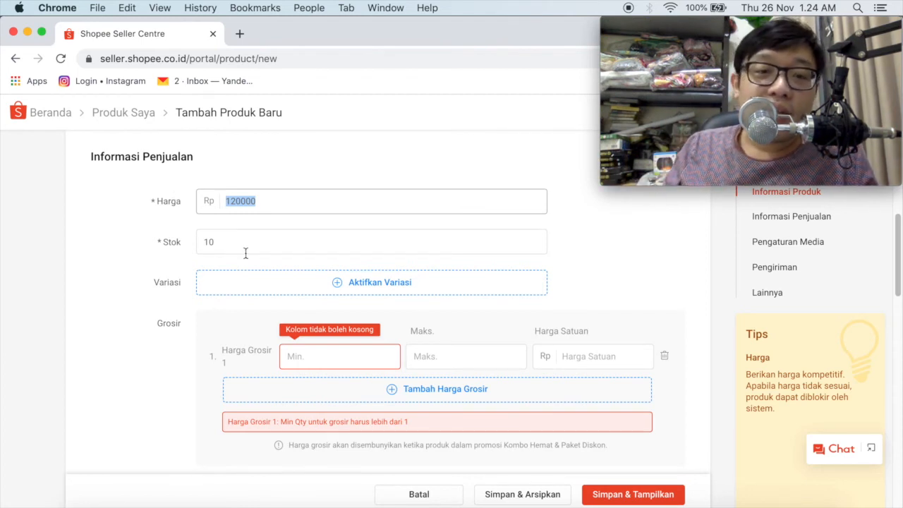
Set the first wholesale tier's quantity range to a minimum of 6 and a maximum of 12
click(329, 359)
text(6)
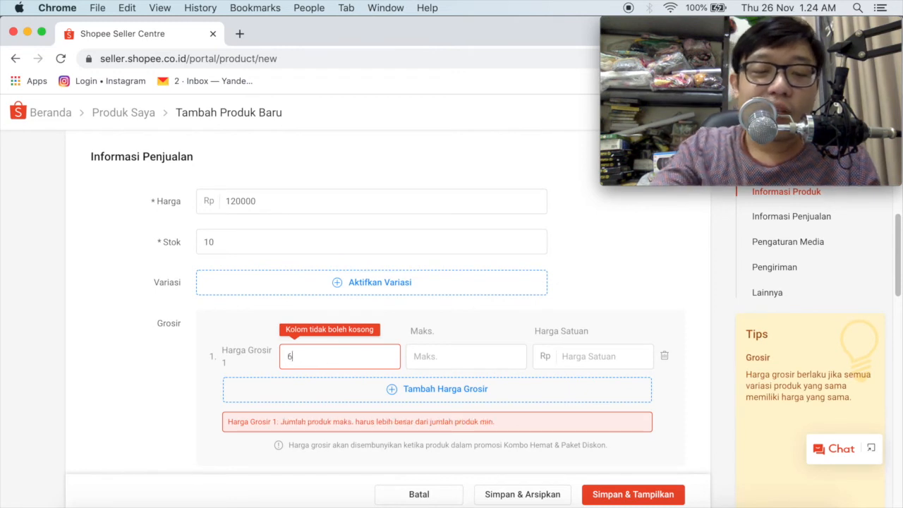
key(Tab)
text(12)
click(258, 353)
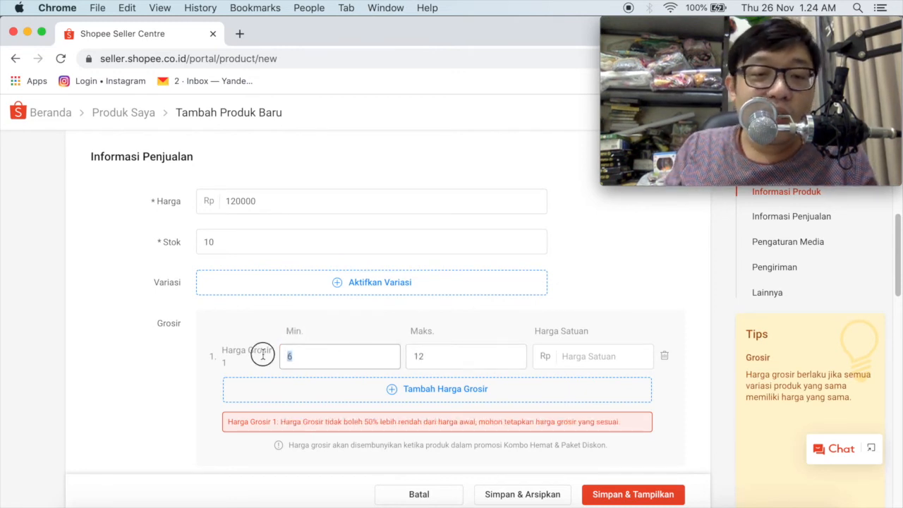
double_click(412, 356)
click(484, 357)
Set the first wholesale tier's unit price to Rp 97000
click(599, 357)
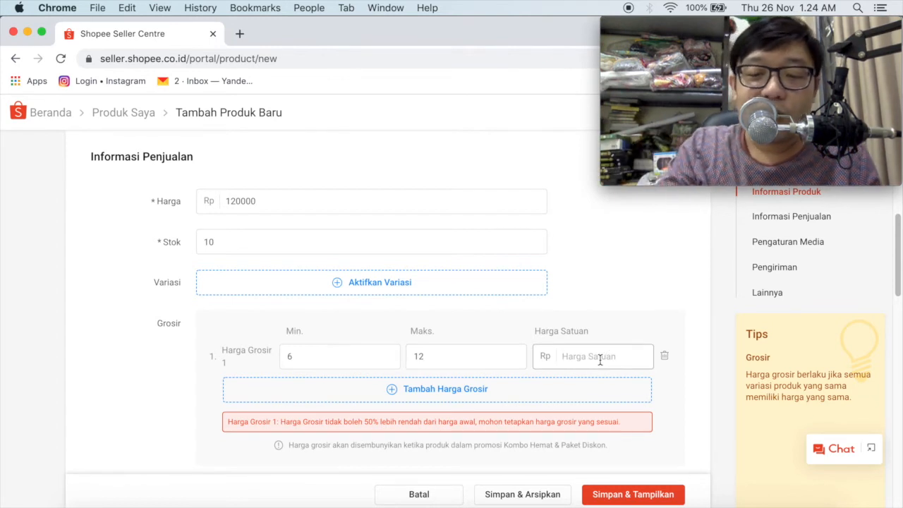
text(9)
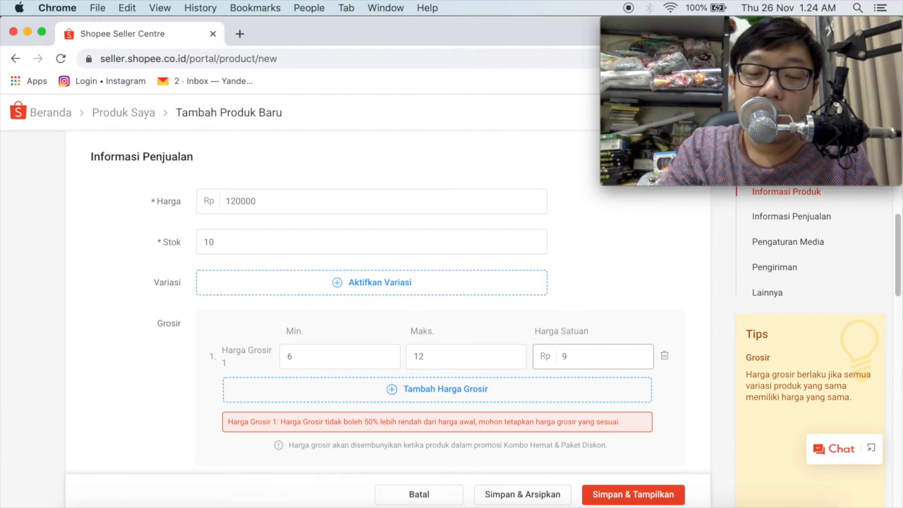
text(7000)
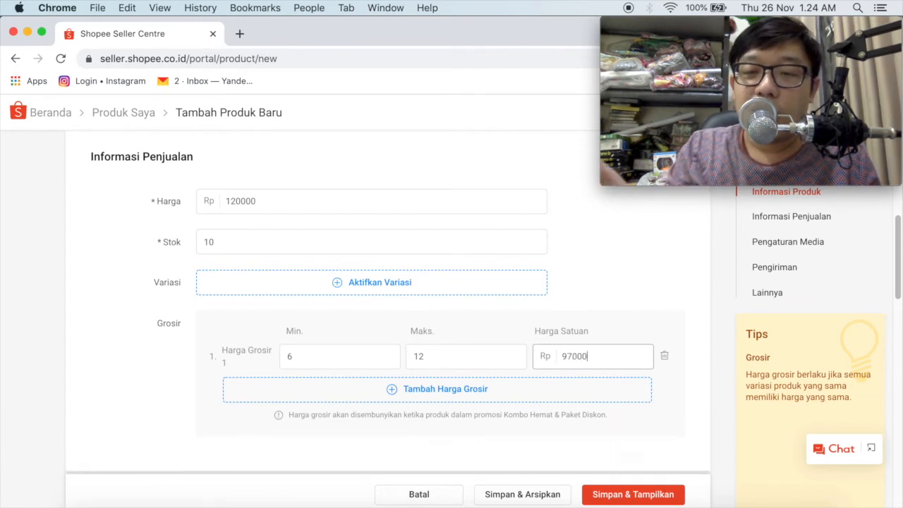
double_click(597, 356)
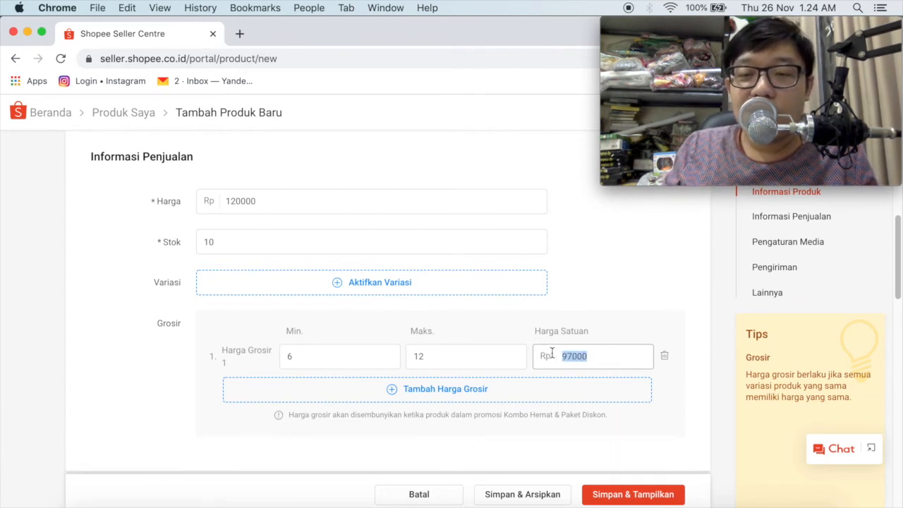
click(604, 356)
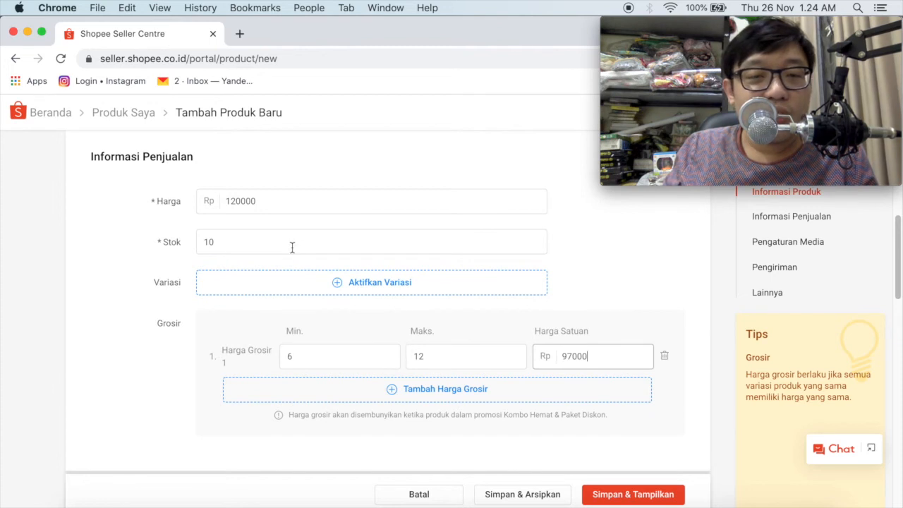
scroll(294, 250, down, 1)
drag(597, 351, 540, 343)
click(572, 346)
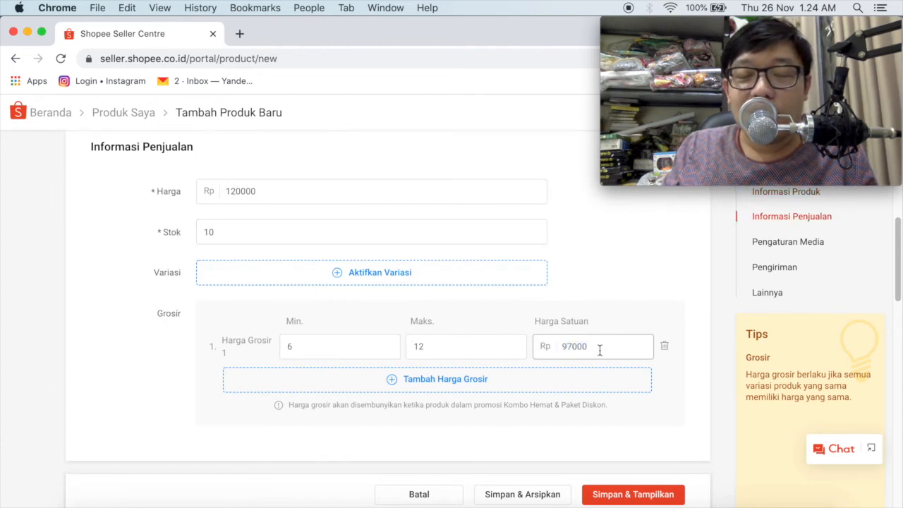
drag(606, 351, 549, 343)
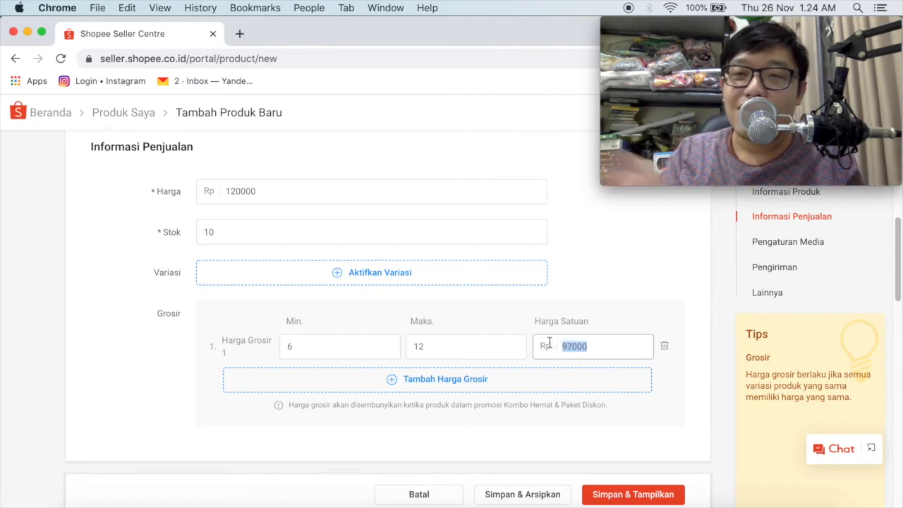
drag(604, 348, 547, 341)
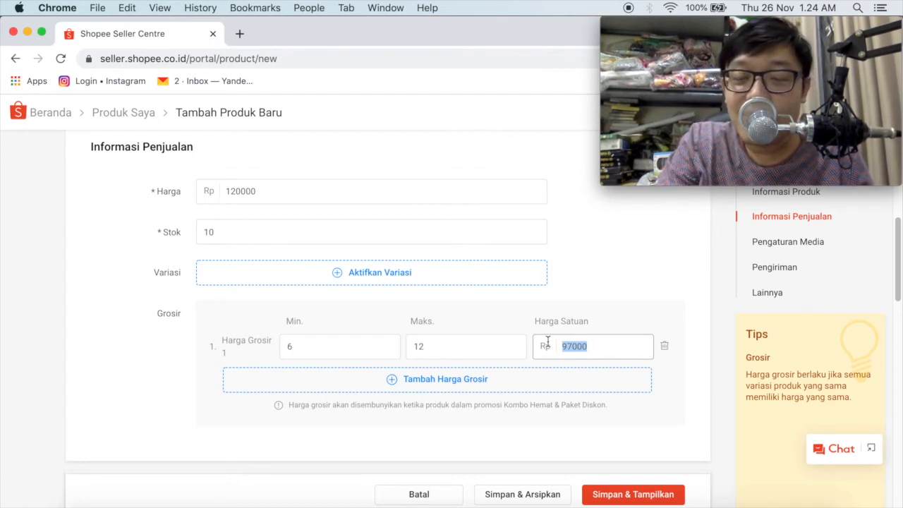
Change the first wholesale tier's unit price to Rp 99000
click(591, 346)
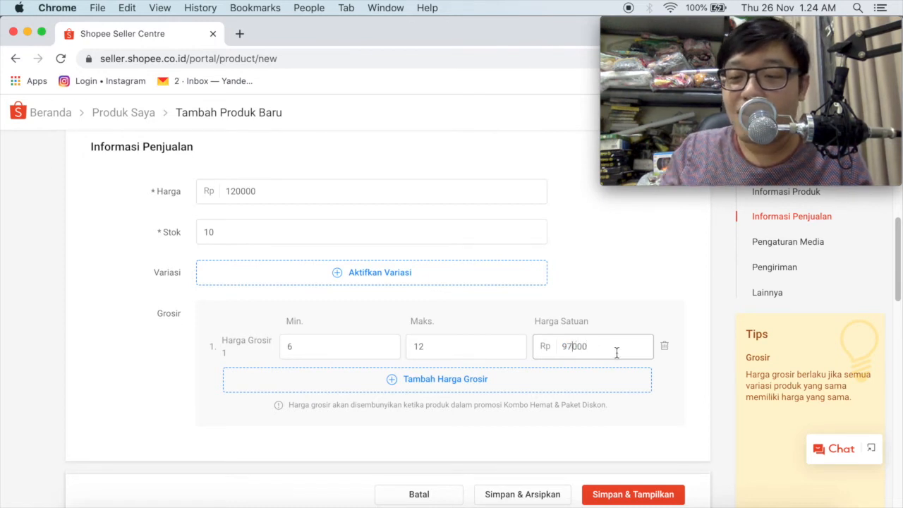
key(BackSpace)
text(9)
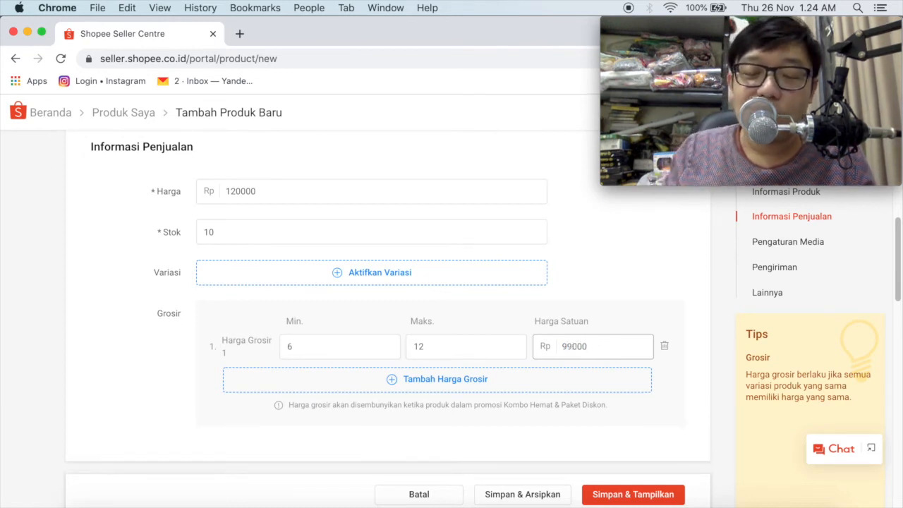
click(578, 268)
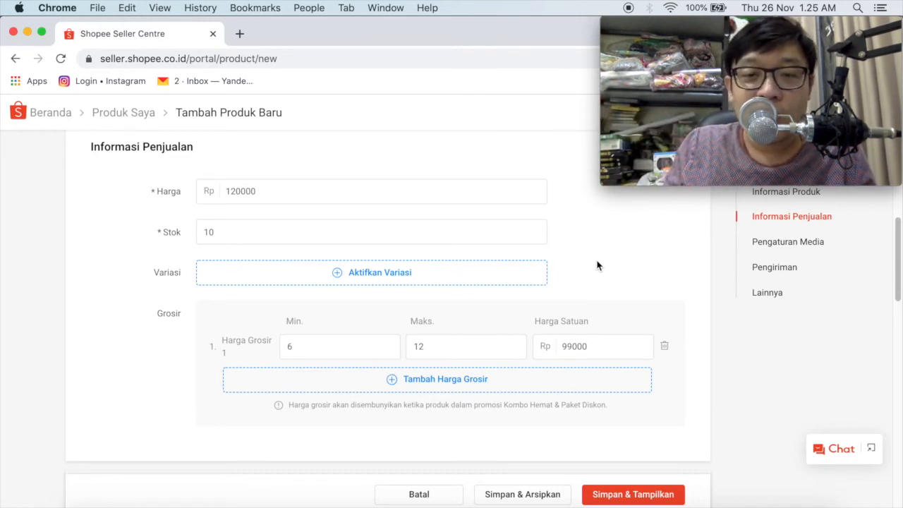
Review the wholesale tier's quantity range and the photo, video and size guide fields in Pengaturan Media
scroll(423, 284, down, 2)
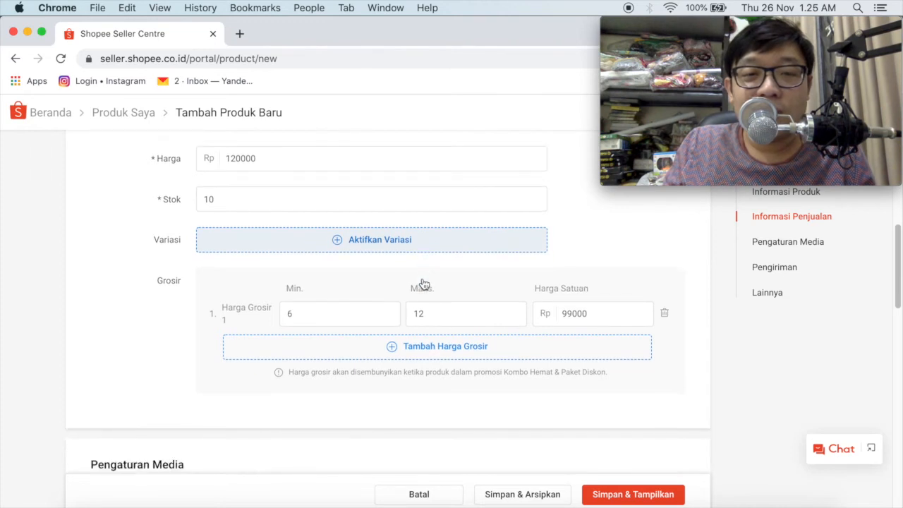
click(326, 266)
drag(326, 267, 278, 265)
click(308, 264)
drag(443, 267, 421, 265)
scroll(452, 285, down, 4)
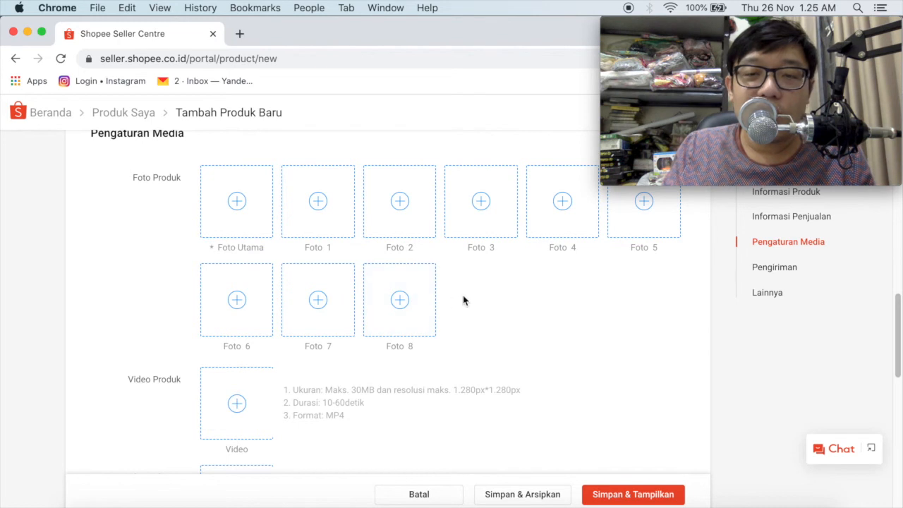
scroll(463, 300, down, 3)
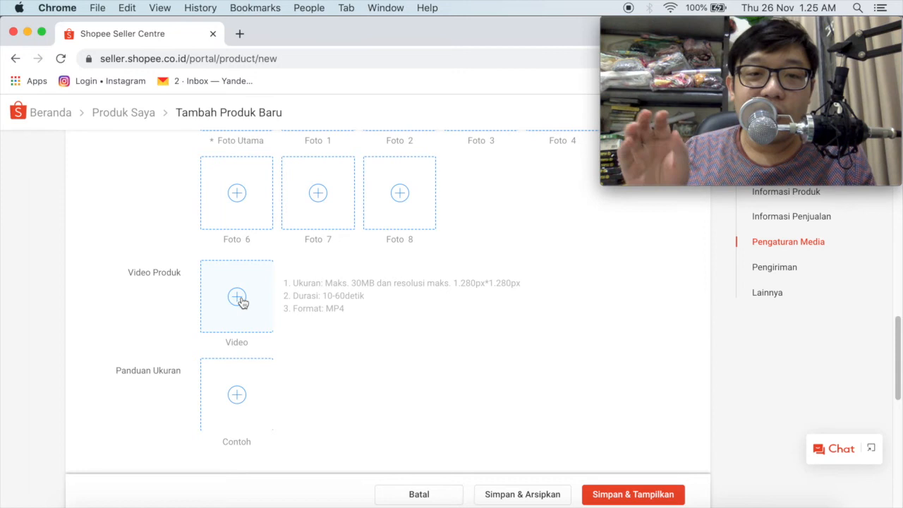
scroll(242, 302, down, 3)
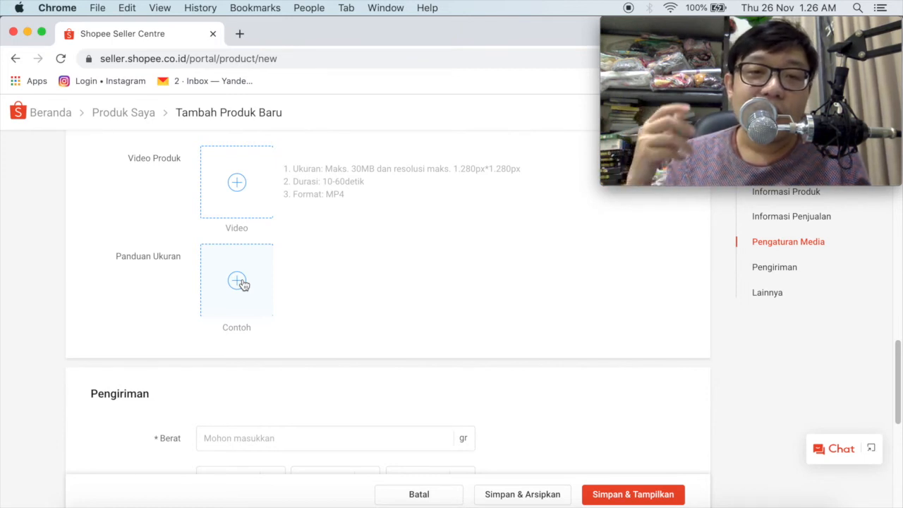
Set the product weight (Berat) to 300 gr in the Pengiriman section
scroll(246, 286, down, 1)
scroll(245, 285, down, 5)
click(230, 306)
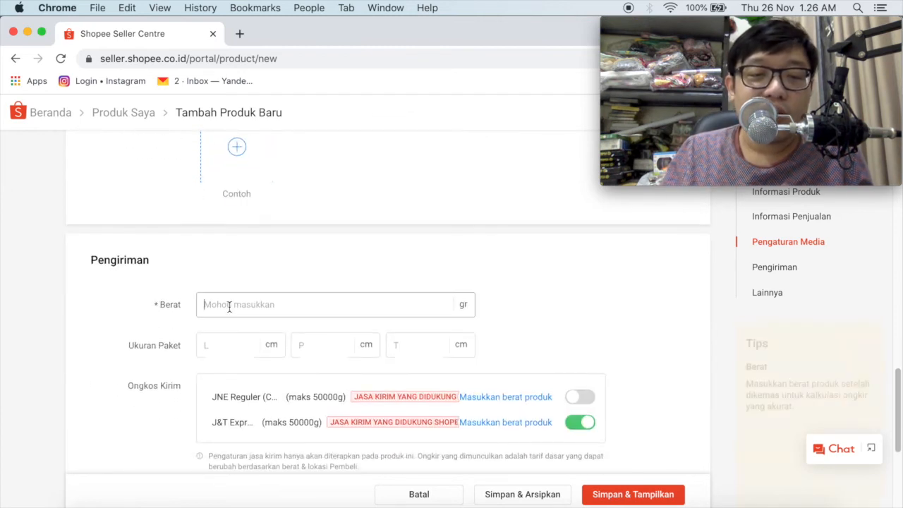
scroll(240, 308, down, 2)
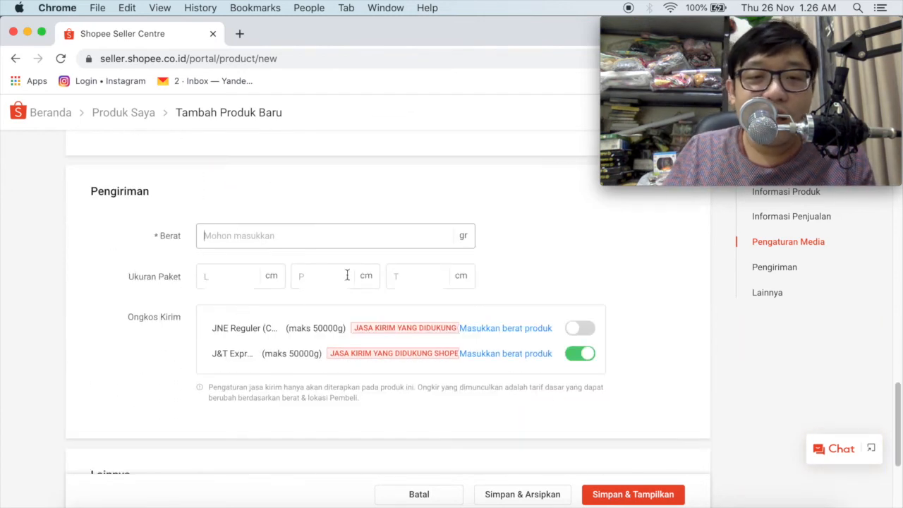
double_click(462, 237)
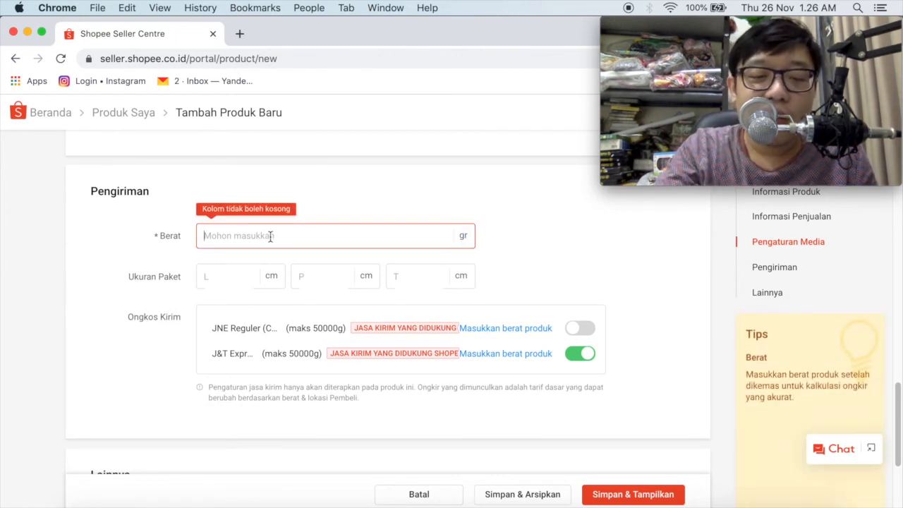
text(300)
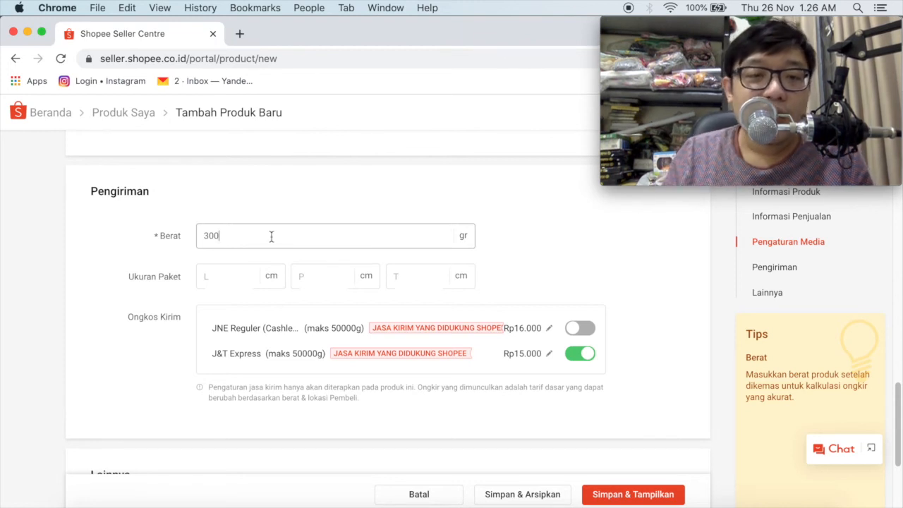
Examine the package size fields and the JNE Reguler and J&T Express courier options under Ongkos Kirim
click(225, 277)
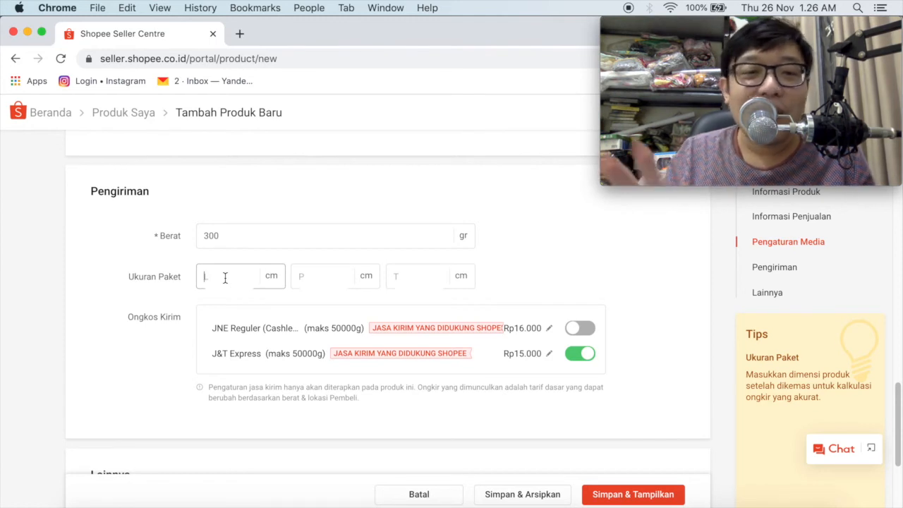
scroll(230, 278, down, 2)
scroll(226, 252, down, 1)
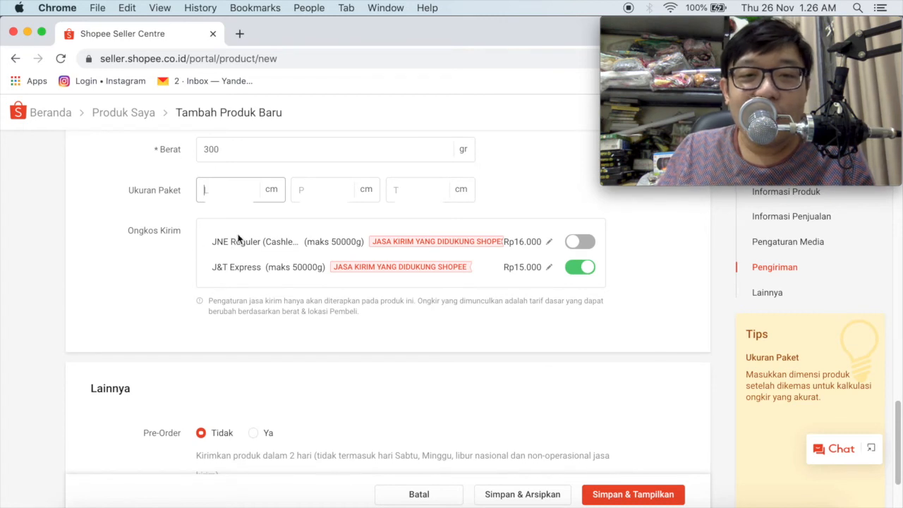
click(271, 240)
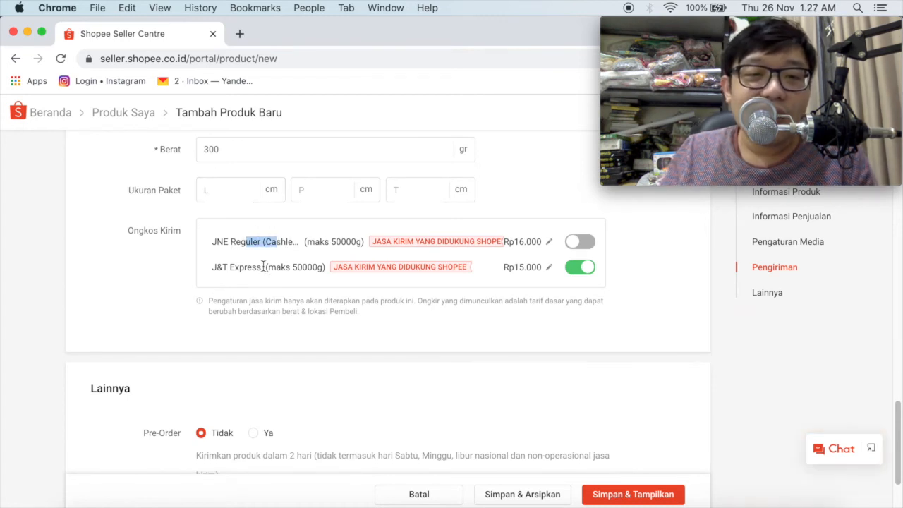
drag(283, 238, 317, 239)
drag(256, 268, 334, 268)
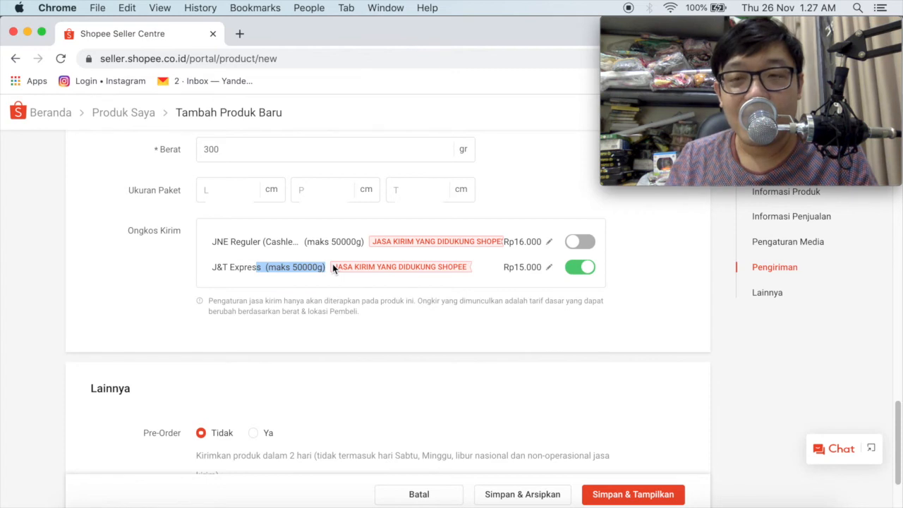
Enable the JNE Reguler courier for this product and disable it again
click(580, 244)
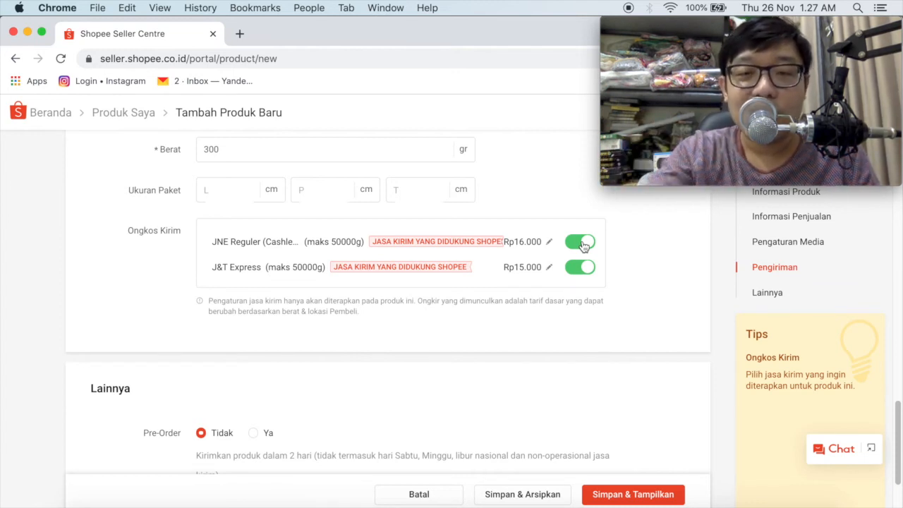
click(582, 244)
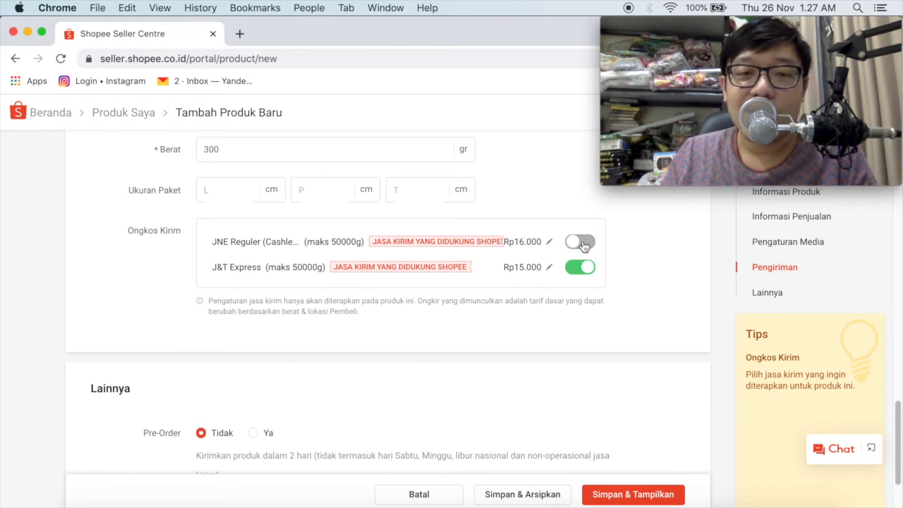
double_click(240, 266)
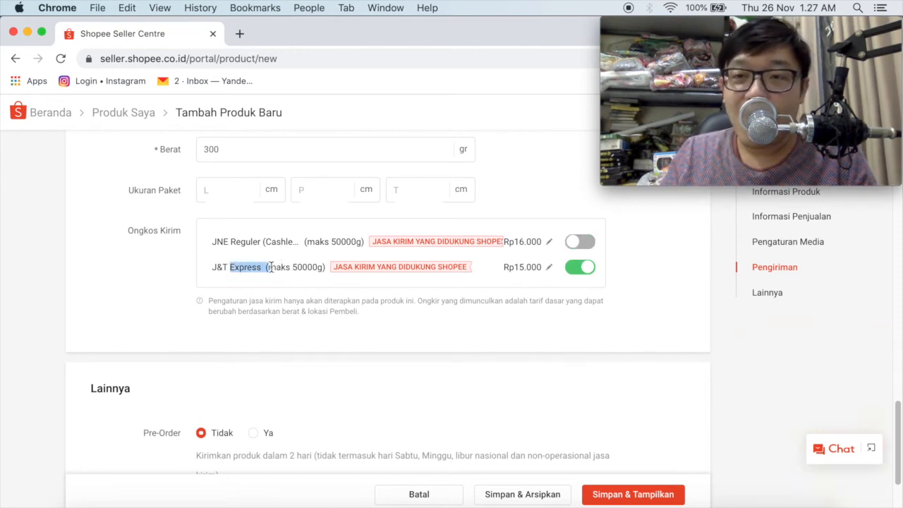
Change Pre-Order to Ya to check its packing time setting, and return it to Tidak
scroll(270, 268, down, 1)
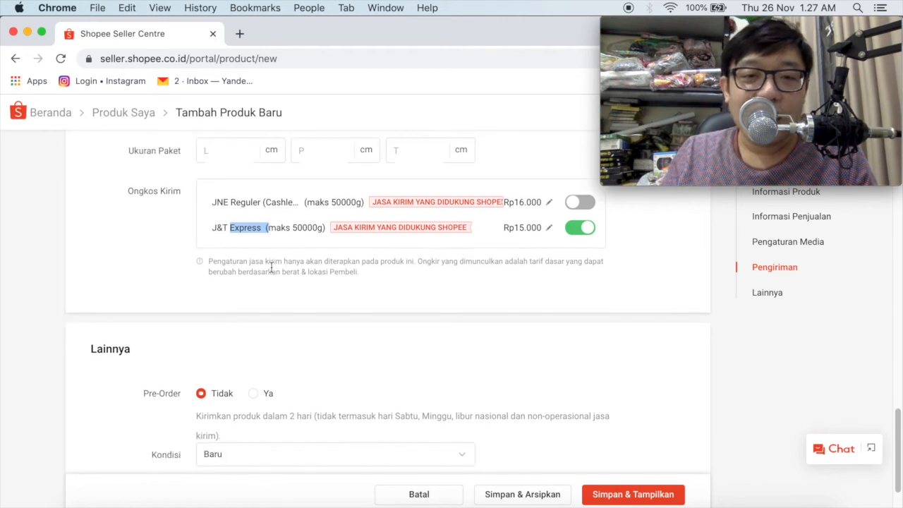
scroll(270, 268, down, 2)
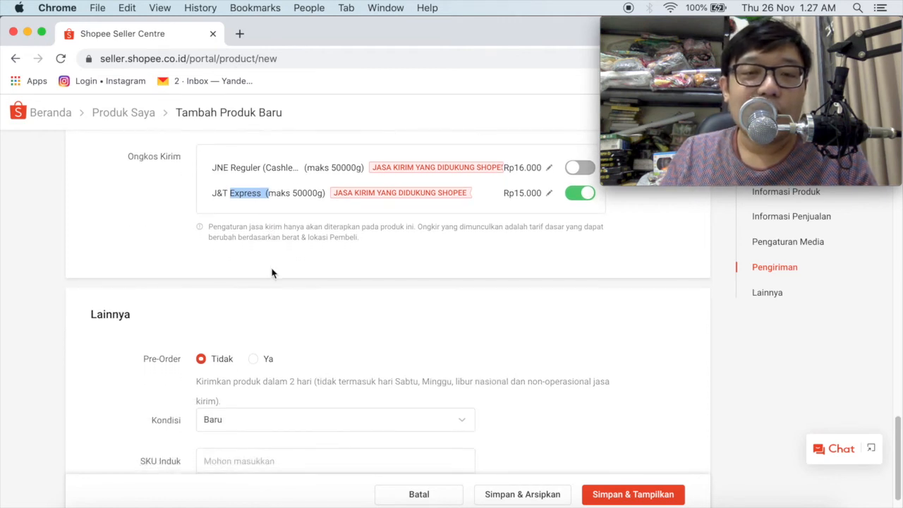
scroll(272, 273, down, 1)
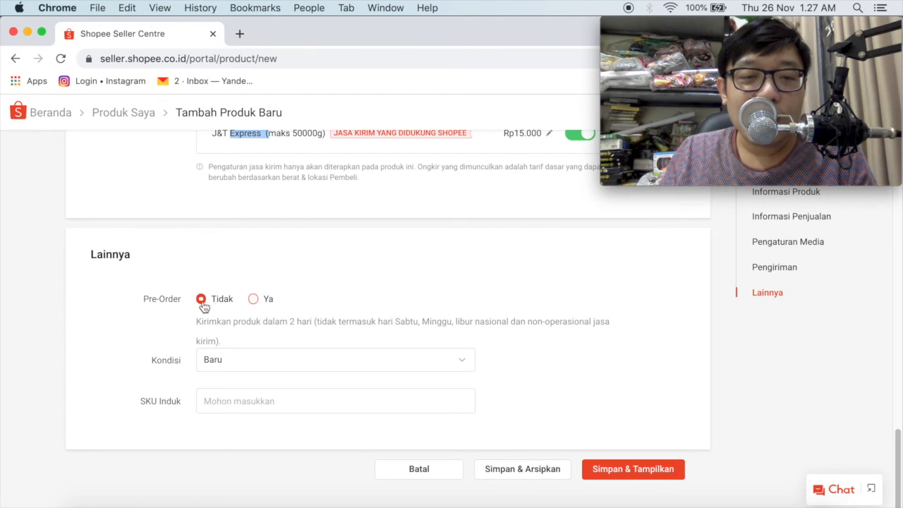
click(256, 301)
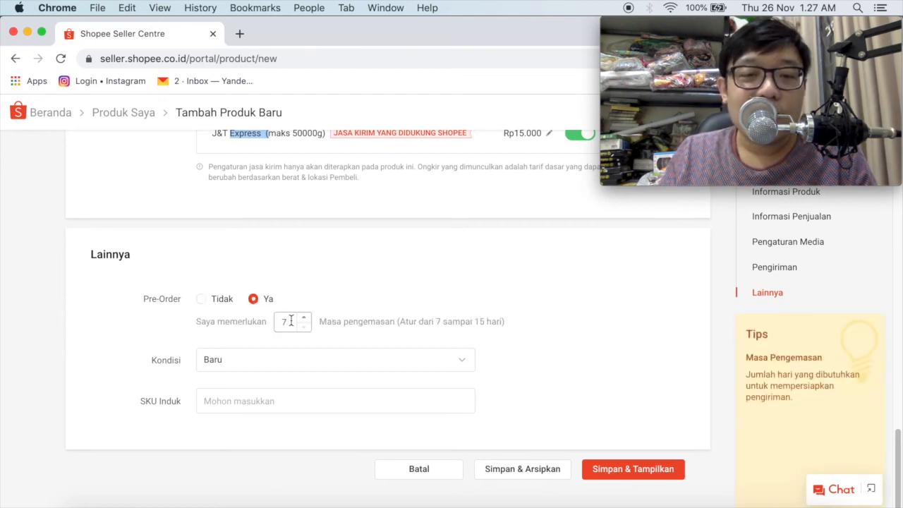
double_click(287, 322)
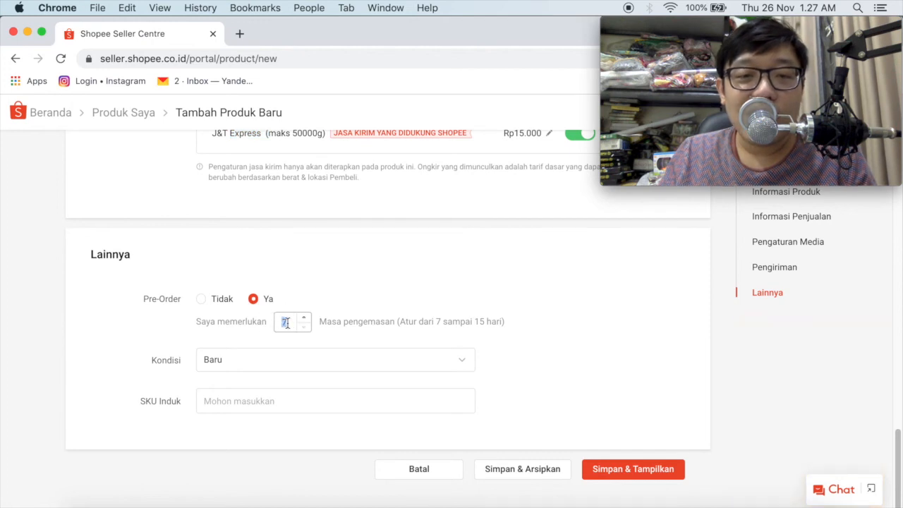
click(202, 302)
Check the available Kondisi choices, the SKU Induk field and the save options in the Lainnya section
click(244, 365)
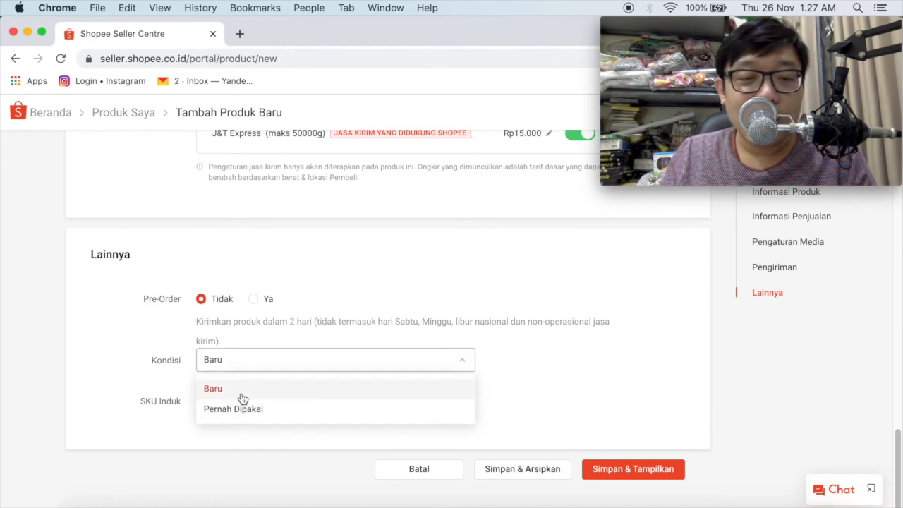
click(252, 359)
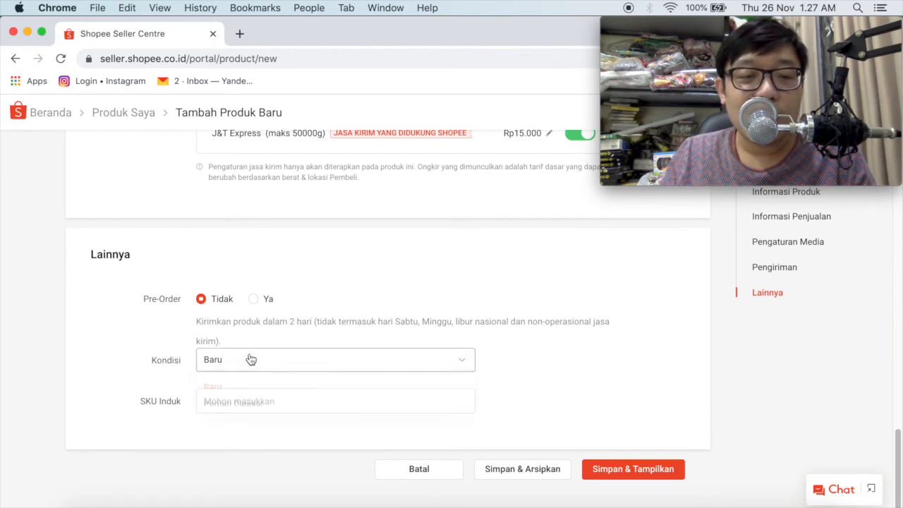
click(234, 401)
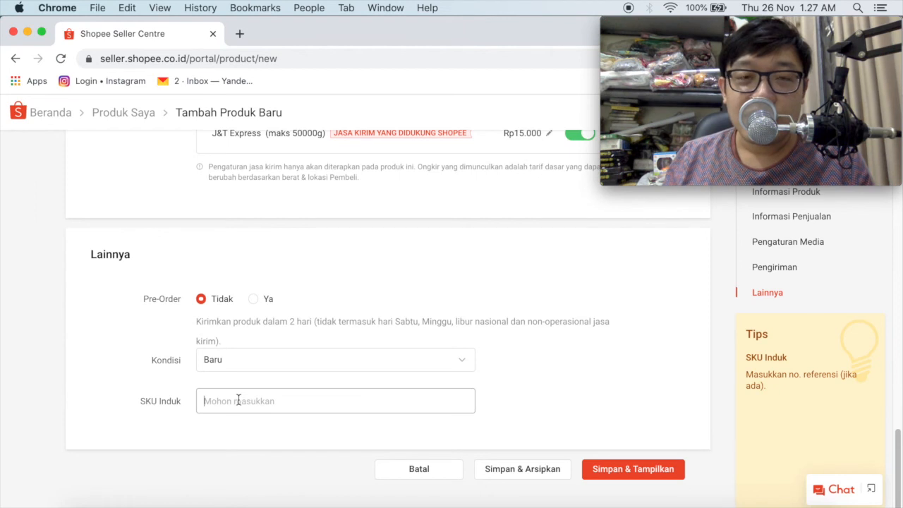
click(634, 477)
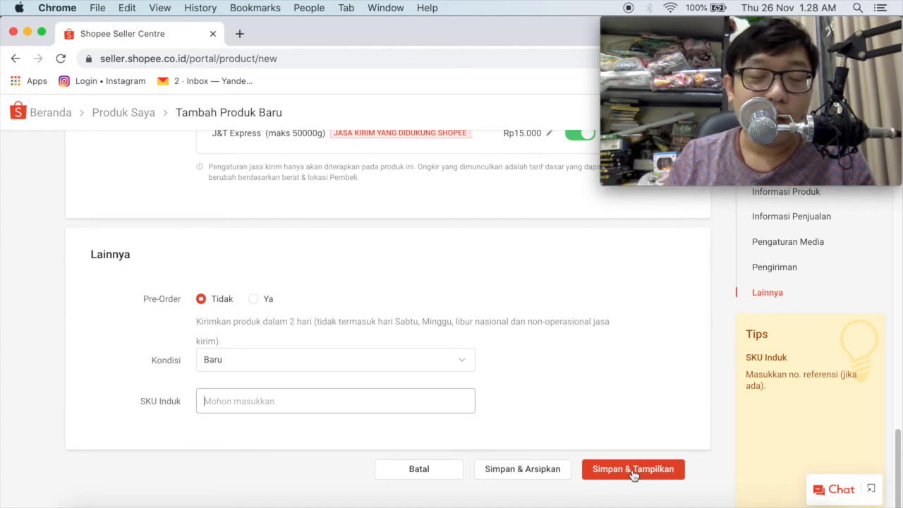
Review the product name at the start of Informasi Produk
scroll(439, 268, up, 8)
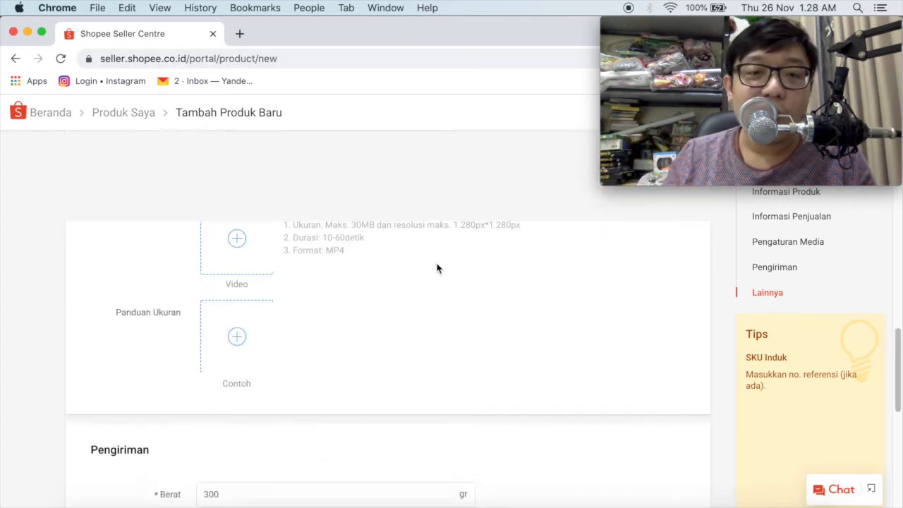
scroll(437, 269, up, 10)
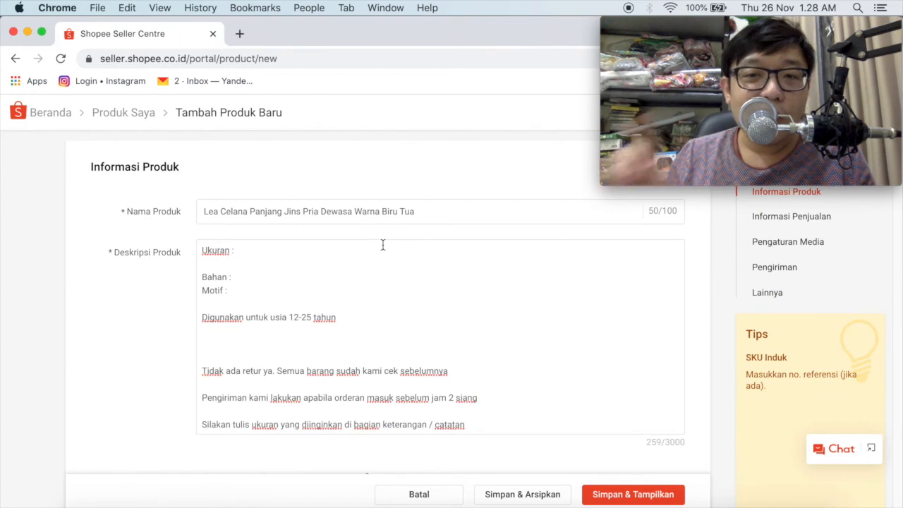
click(203, 212)
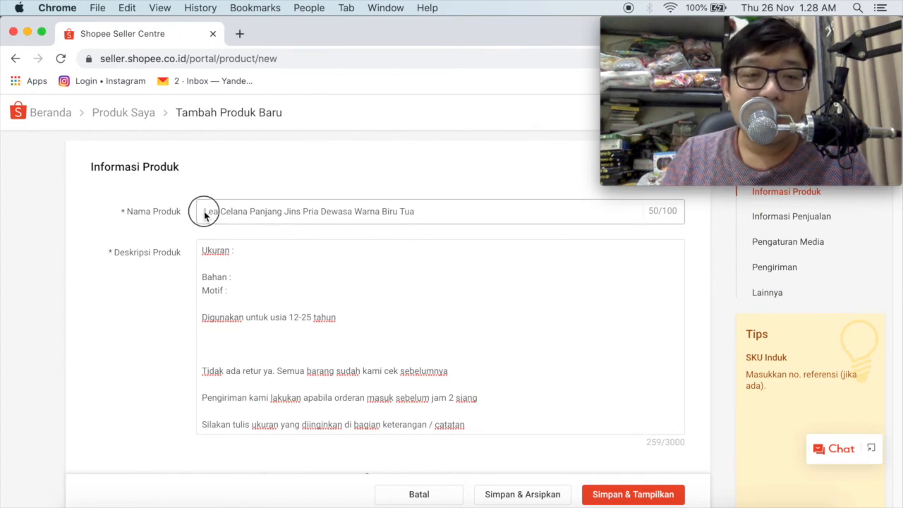
drag(207, 211, 448, 213)
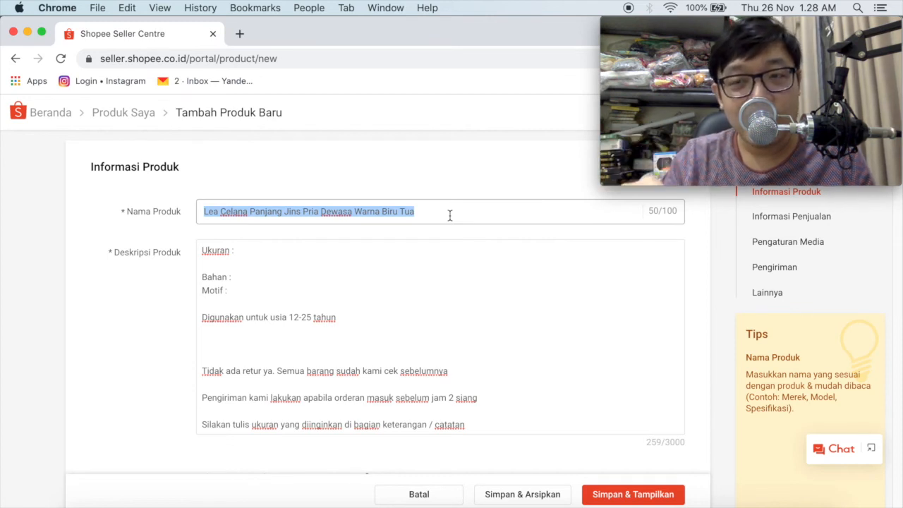
click(449, 215)
mouse_move(436, 212)
mouse_down()
mouse_move(229, 196)
mouse_move(446, 209)
mouse_move(209, 212)
mouse_move(465, 213)
mouse_move(153, 209)
mouse_move(449, 217)
mouse_move(199, 211)
mouse_move(442, 205)
mouse_move(439, 214)
mouse_up()
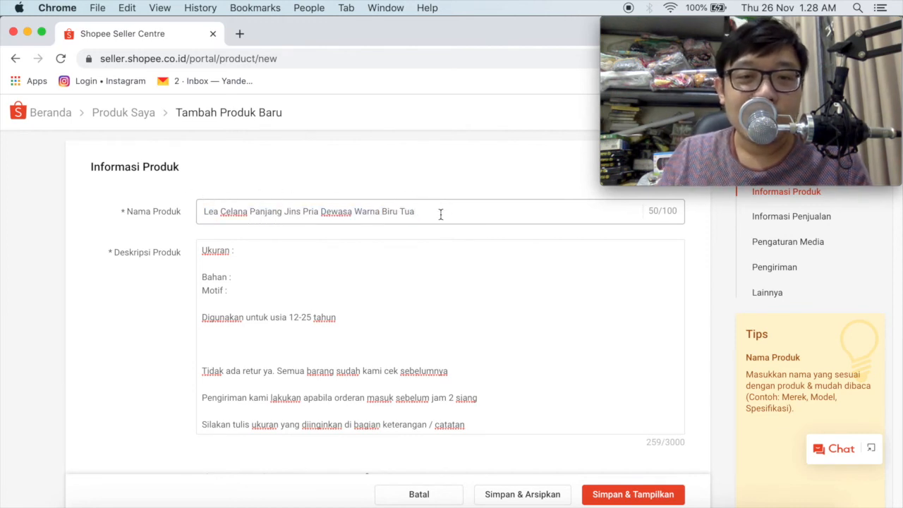
Review the product's description, attributes, price, stock and wholesale tier through to the photo fields in Pengaturan Media
scroll(440, 214, down, 1)
scroll(440, 214, down, 5)
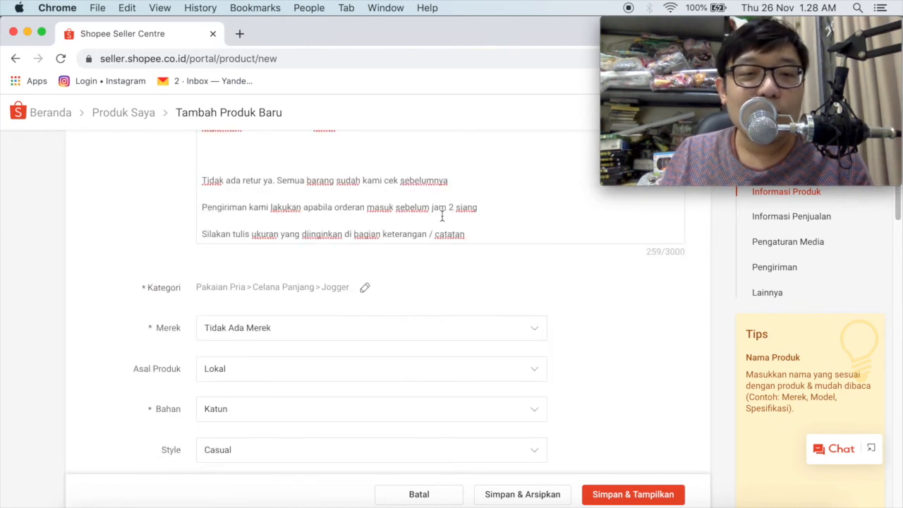
scroll(439, 227, down, 5)
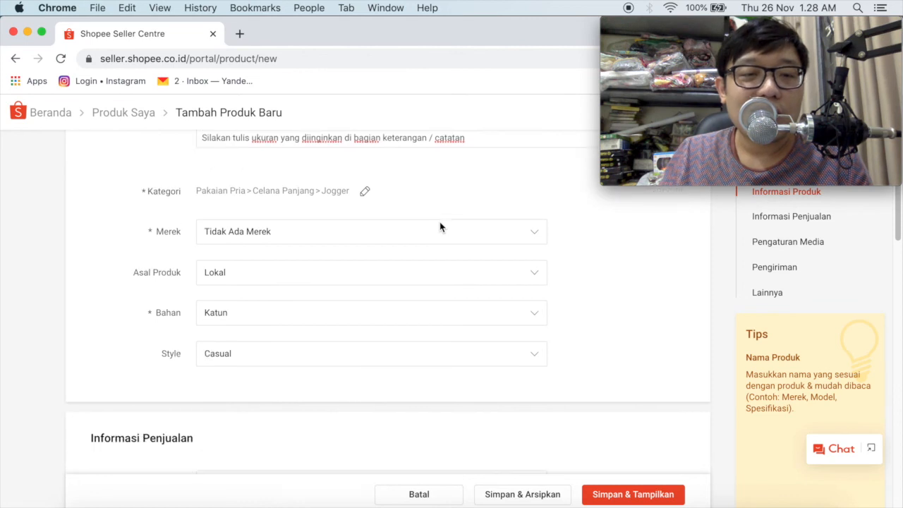
scroll(440, 226, down, 4)
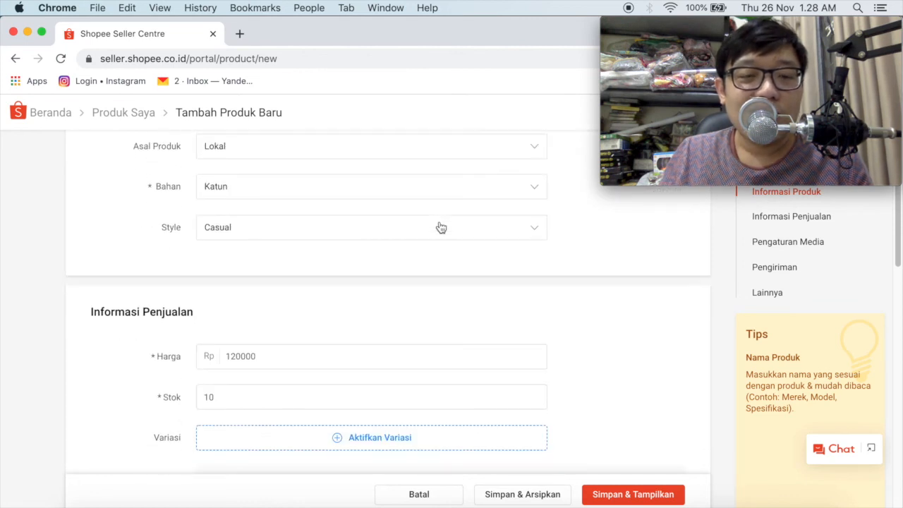
scroll(440, 227, down, 1)
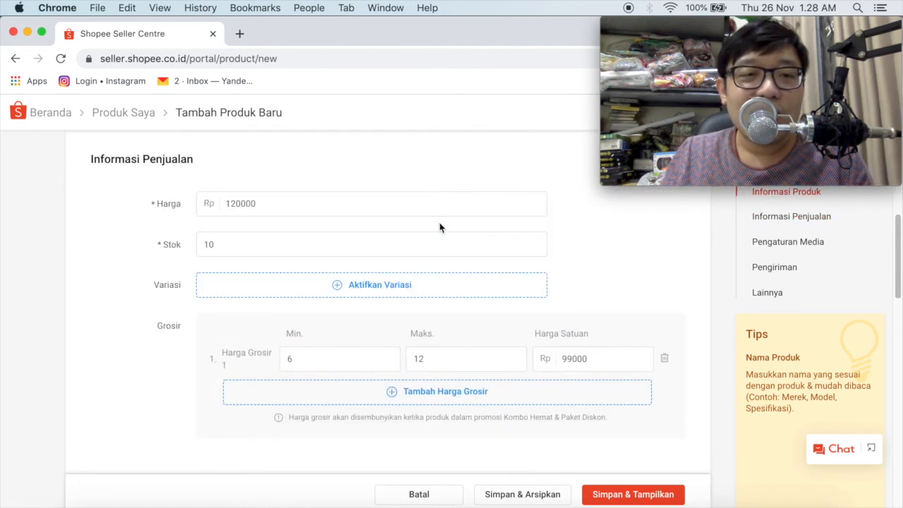
drag(307, 209, 176, 203)
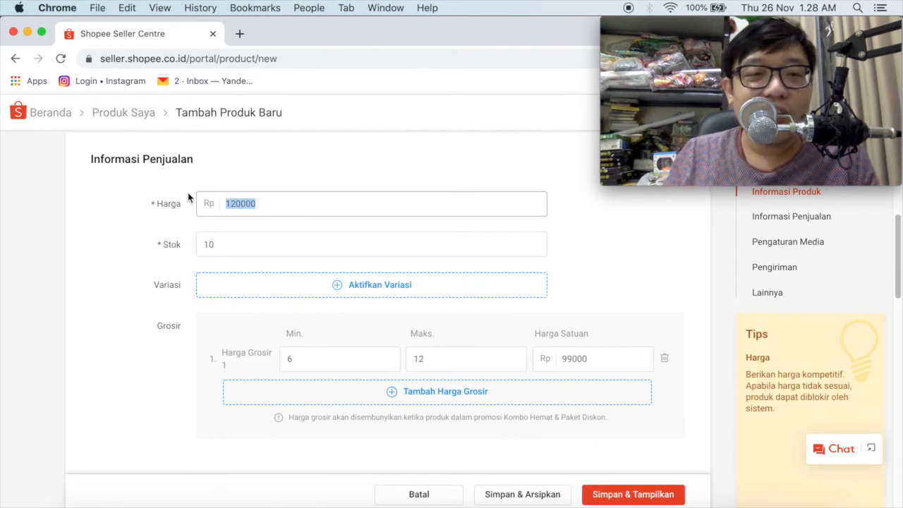
drag(278, 202, 209, 207)
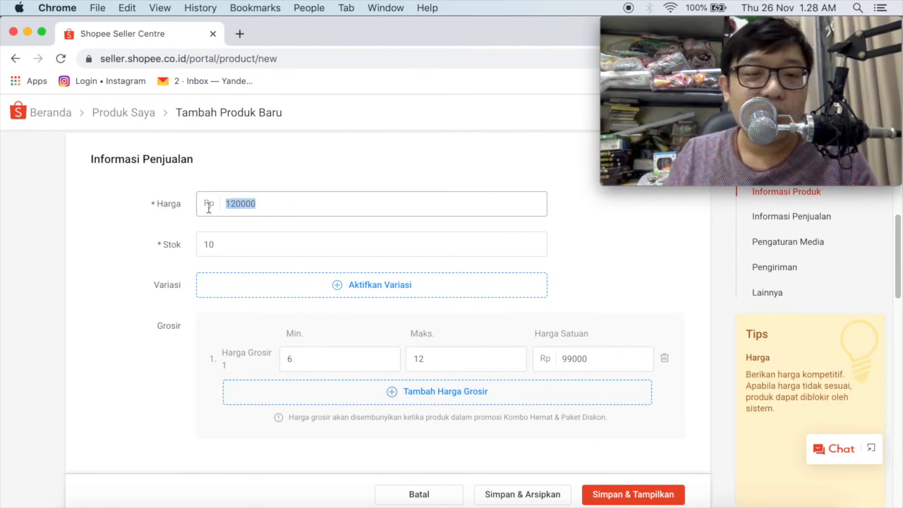
click(302, 203)
scroll(302, 204, down, 1)
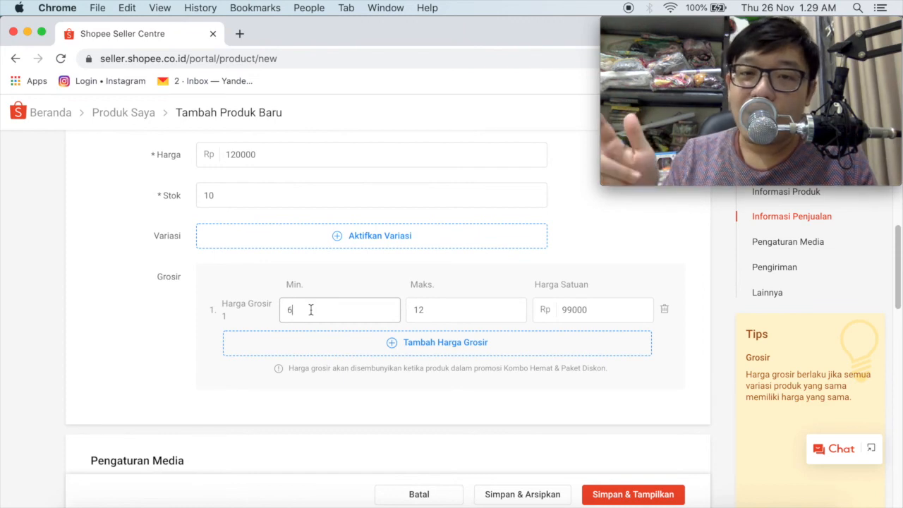
scroll(355, 306, down, 2)
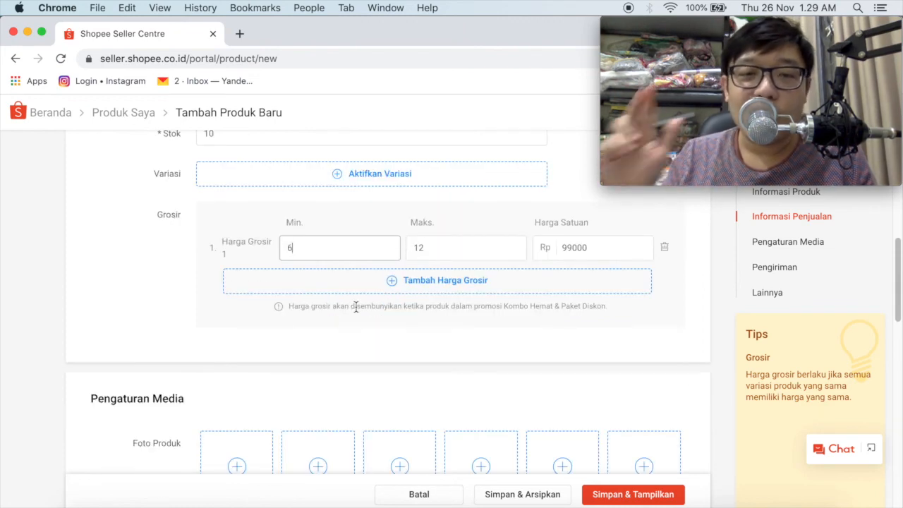
scroll(356, 306, down, 5)
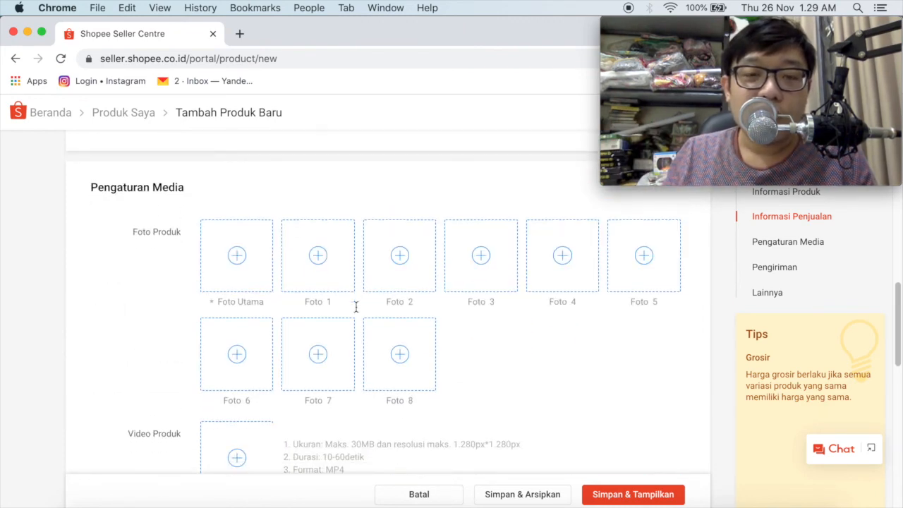
scroll(354, 305, down, 1)
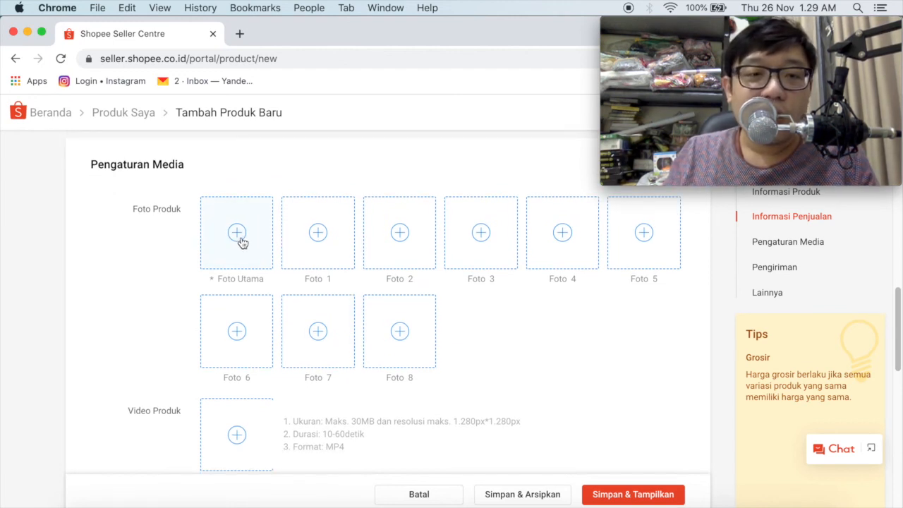
Review the remaining product form sections, from the photo, video and size guide fields in Pengaturan Media through Pengiriman to Lainnya
scroll(235, 242, down, 1)
scroll(243, 243, down, 10)
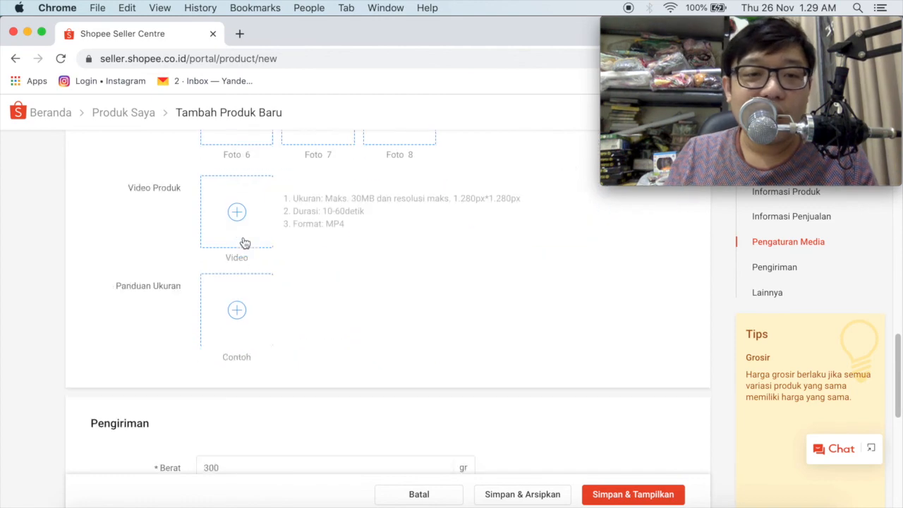
scroll(244, 242, down, 6)
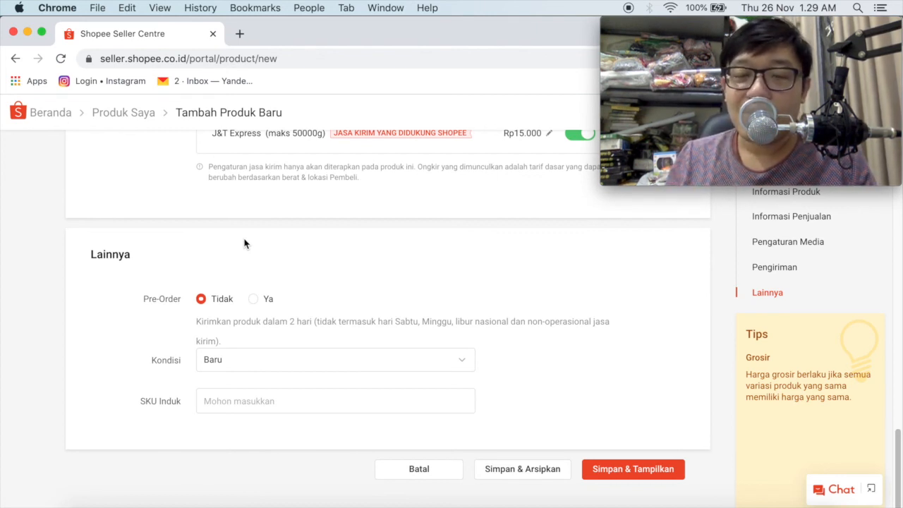
scroll(244, 244, up, 10)
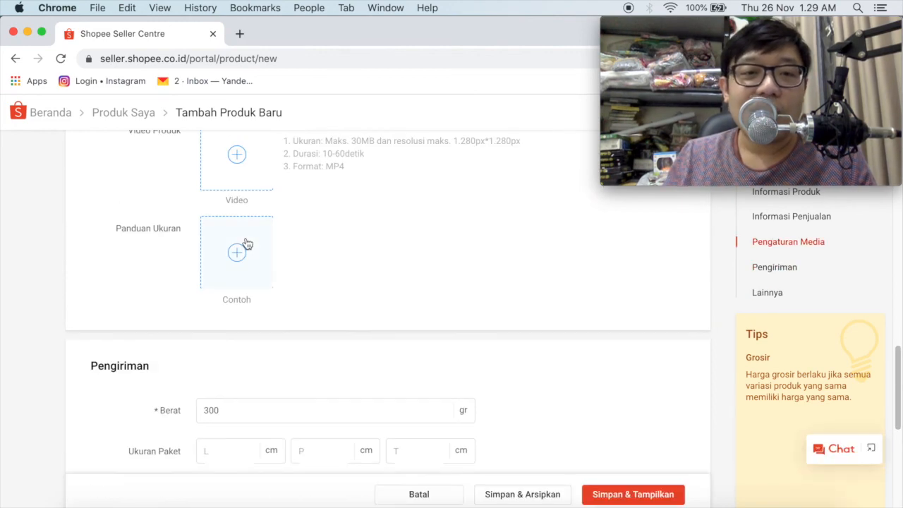
scroll(247, 243, up, 8)
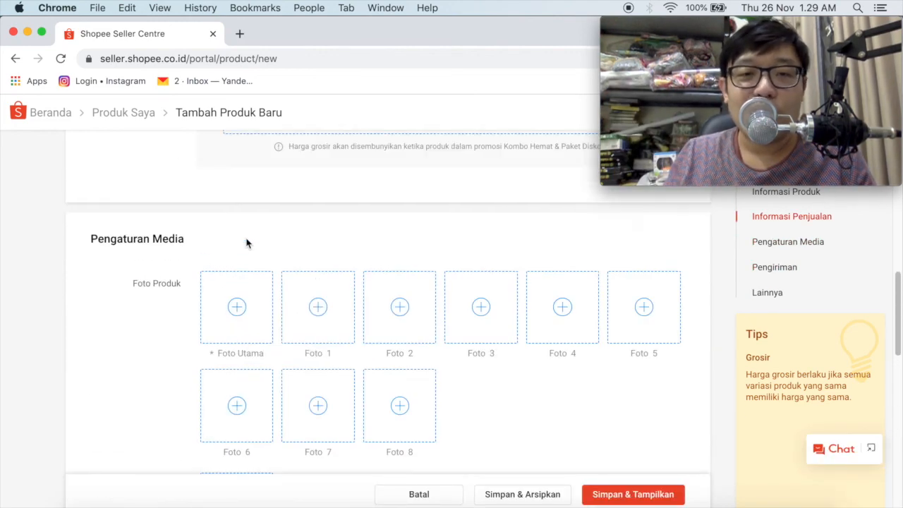
scroll(247, 244, down, 15)
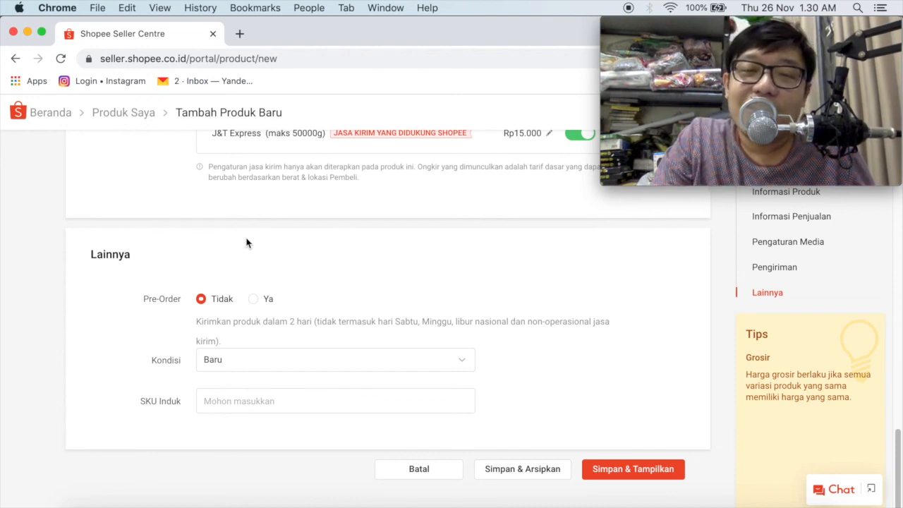
scroll(246, 242, up, 20)
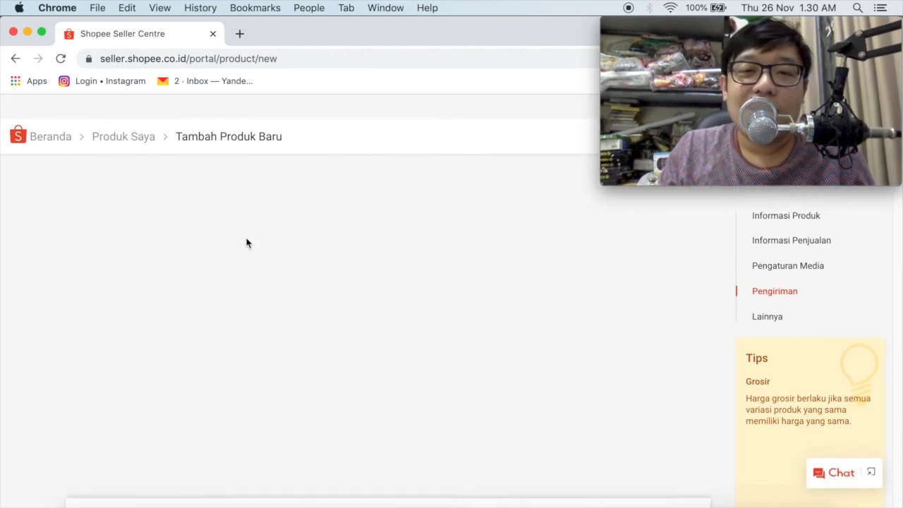